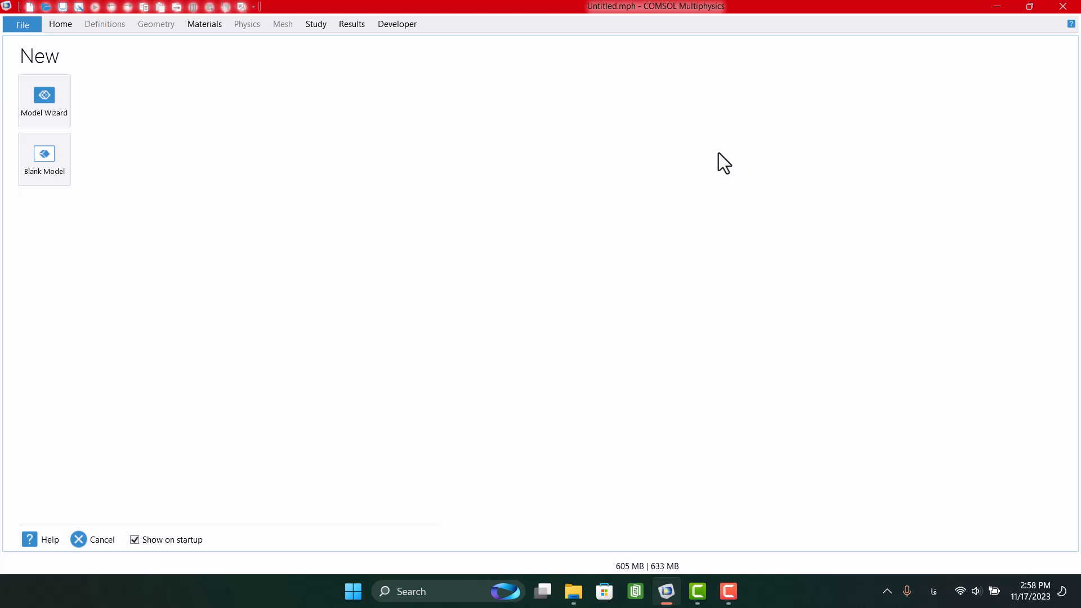
# Create a blank model and add a 3D component to it
pyautogui.press('F10')
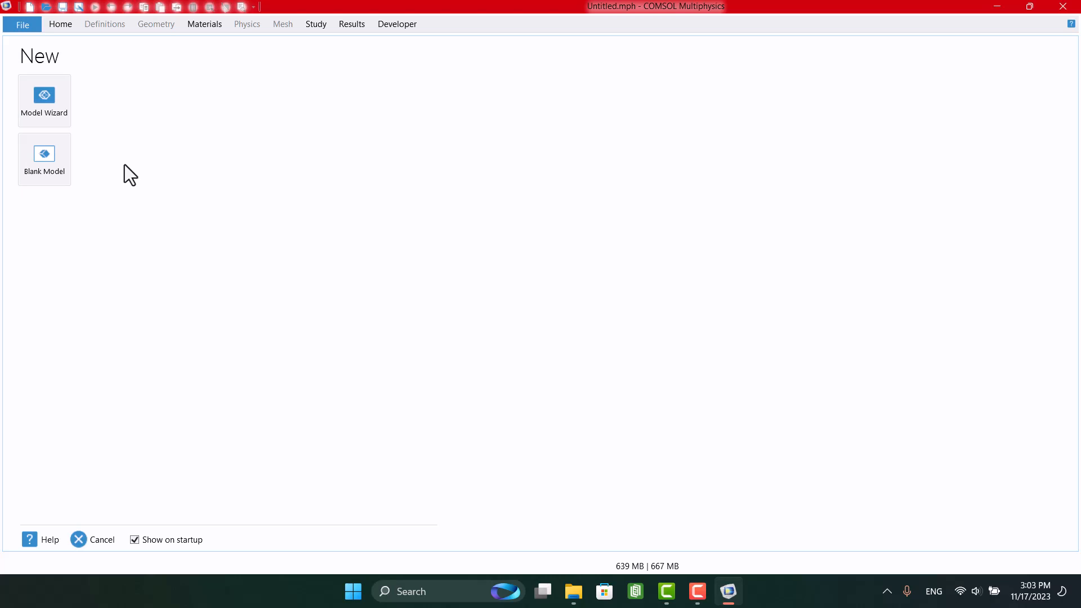
pyautogui.click(63, 165)
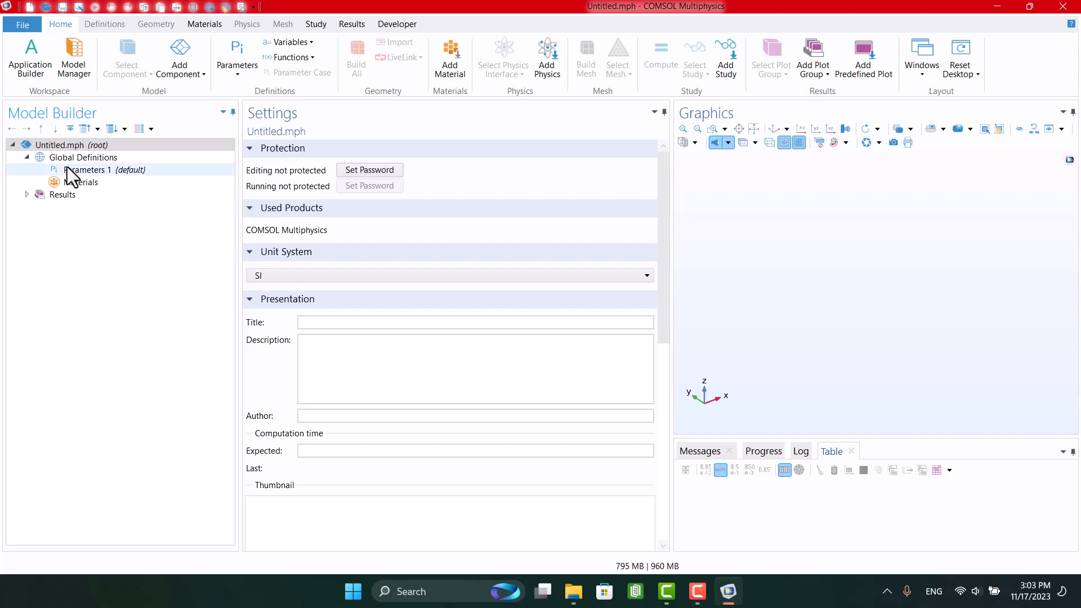
pyautogui.click(27, 194)
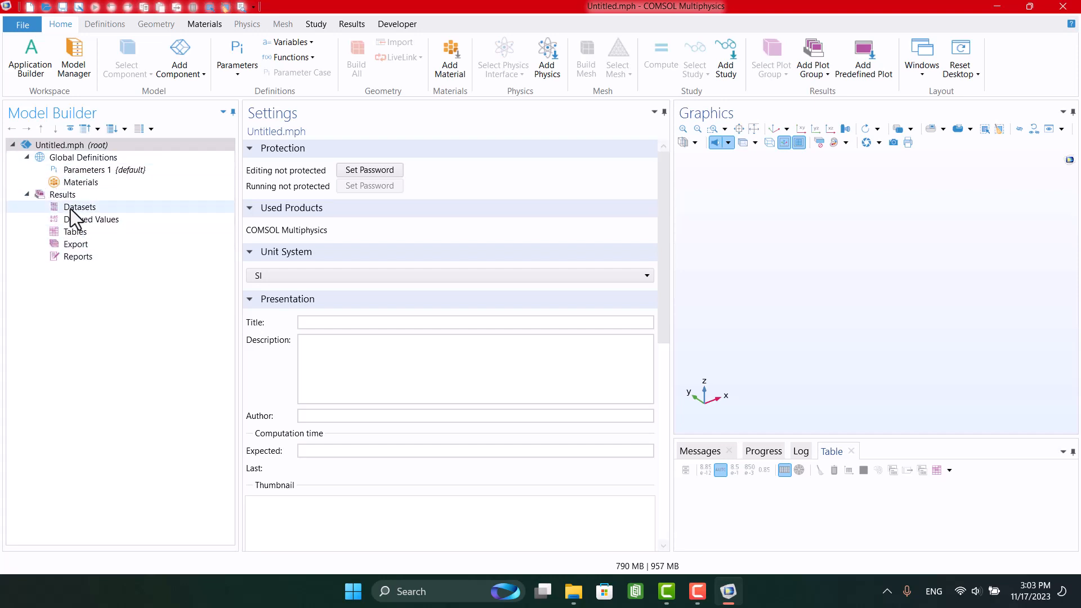
pyautogui.click(181, 75)
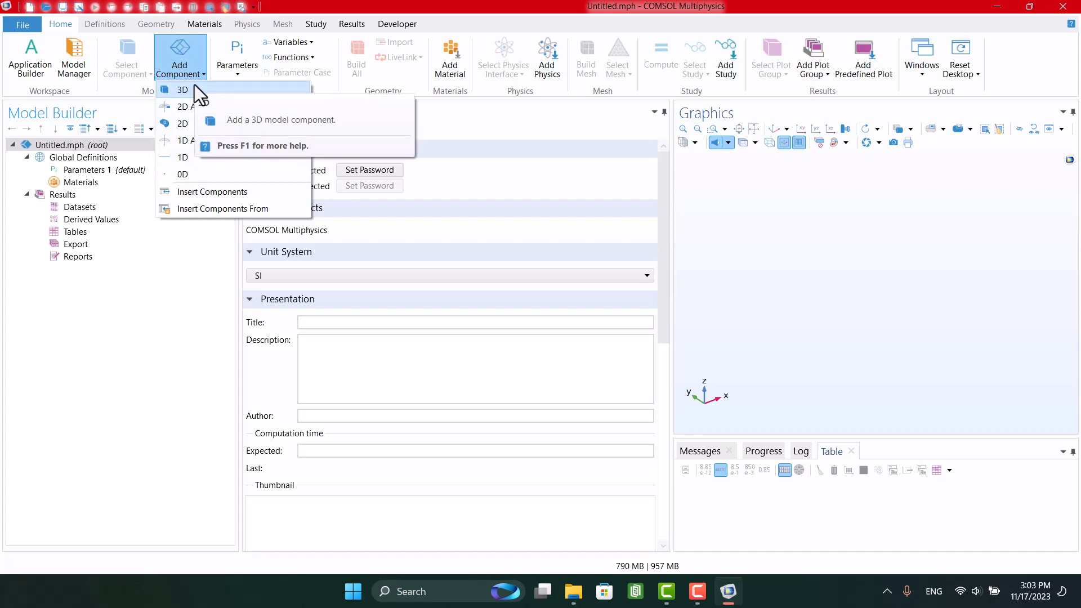
pyautogui.click(194, 87)
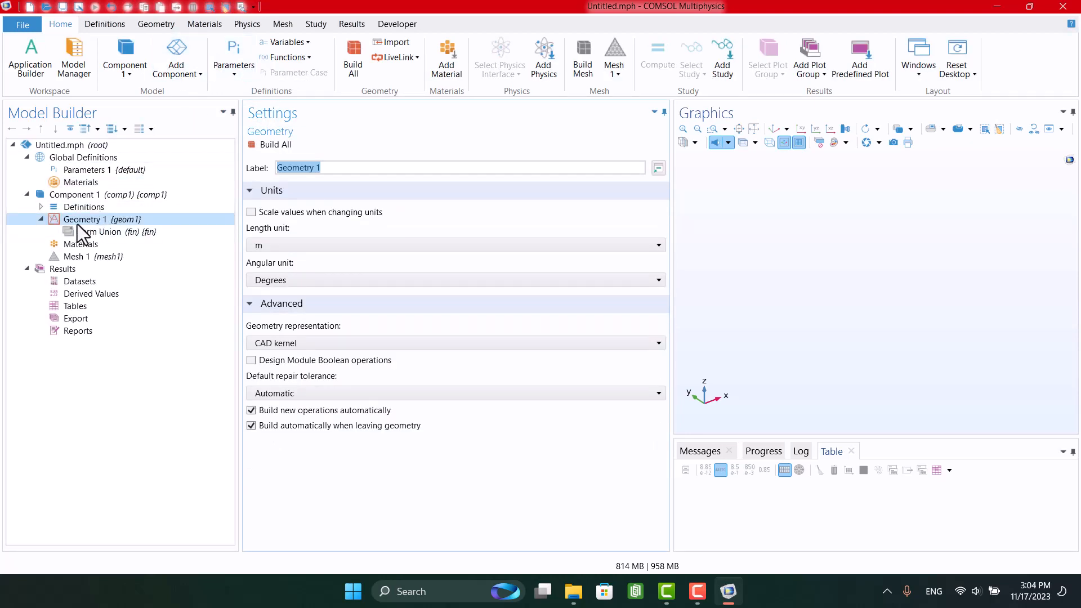
# Start another new model with the Model Wizard and choose 3D as its space dimension
pyautogui.click(247, 24)
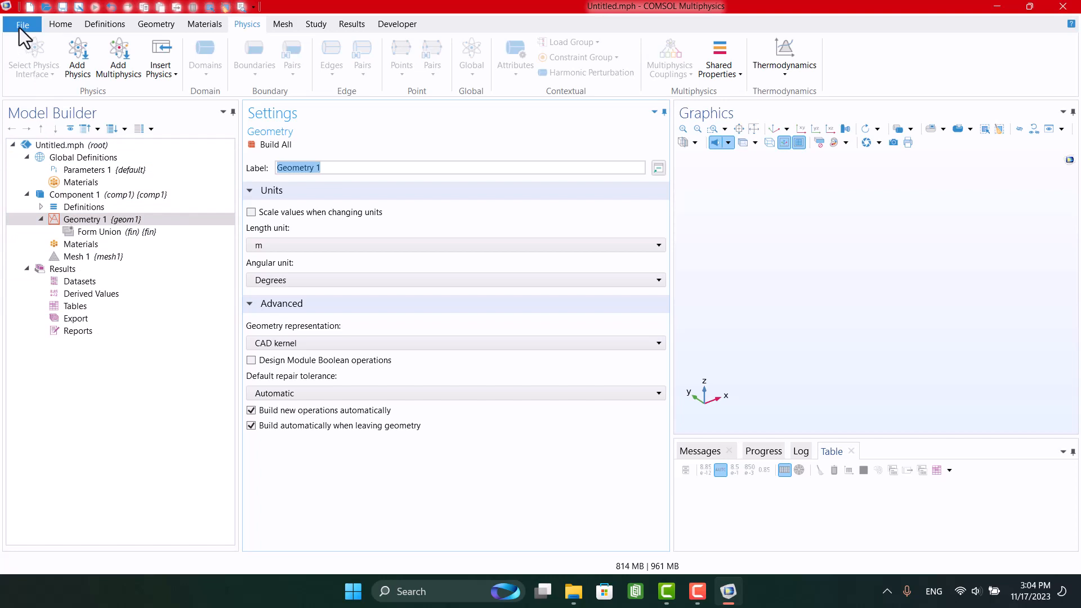
pyautogui.click(37, 28)
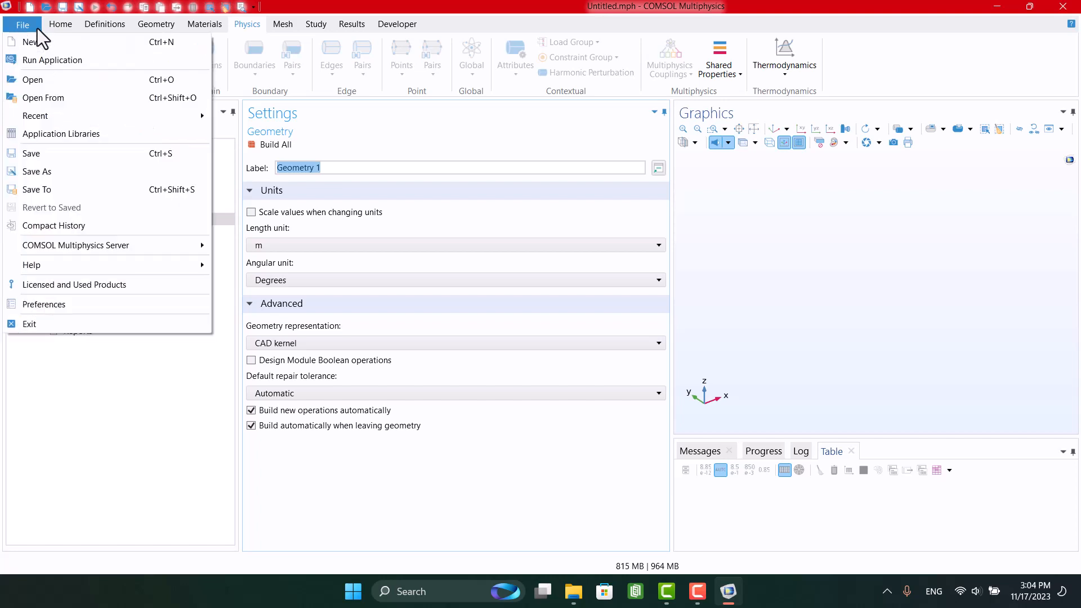
pyautogui.click(36, 40)
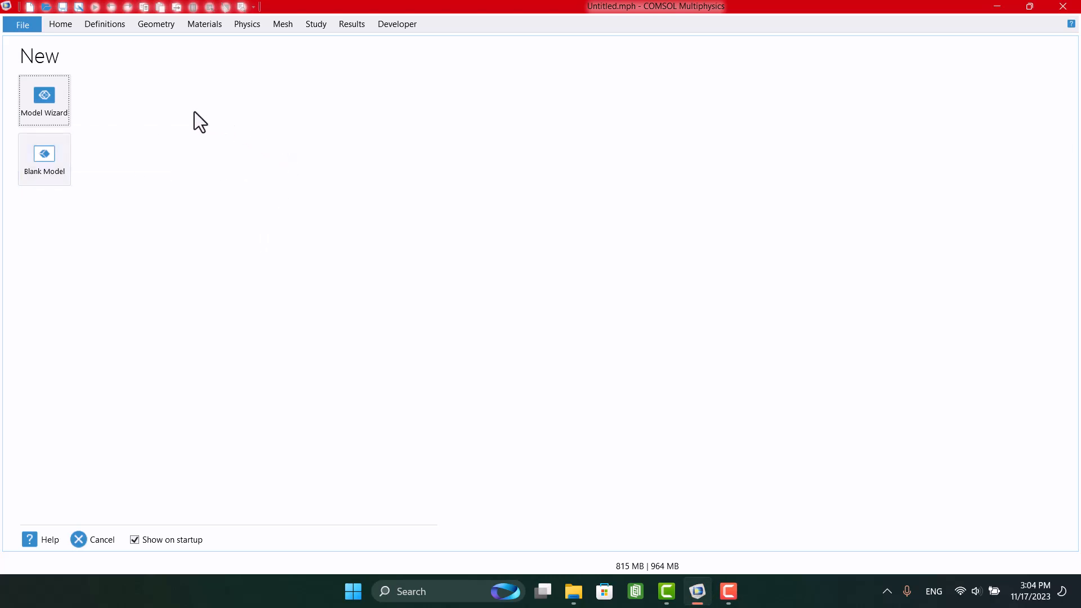
pyautogui.click(47, 111)
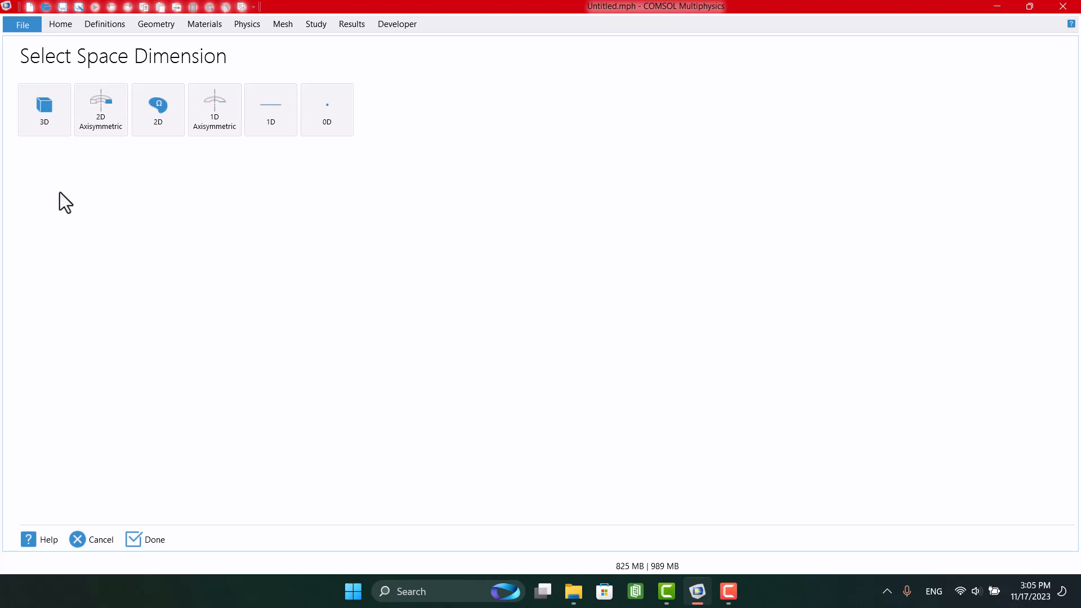
pyautogui.click(46, 130)
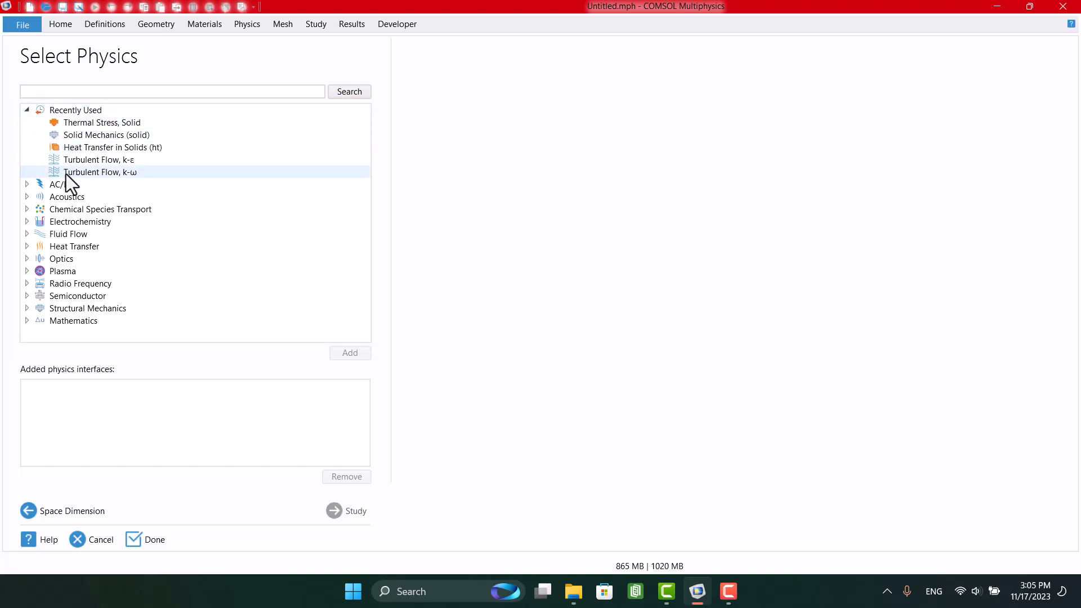
# Examine the physics interfaces offered under AC/DC, Acoustics, Chemical Species Transport and Electrochemistry
pyautogui.click(27, 110)
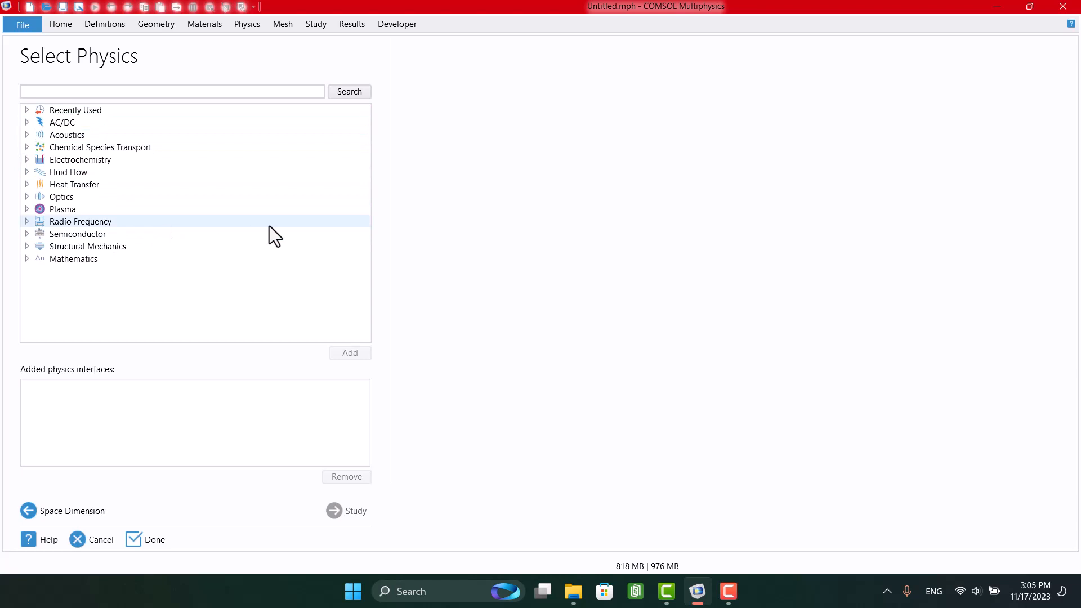
pyautogui.click(26, 122)
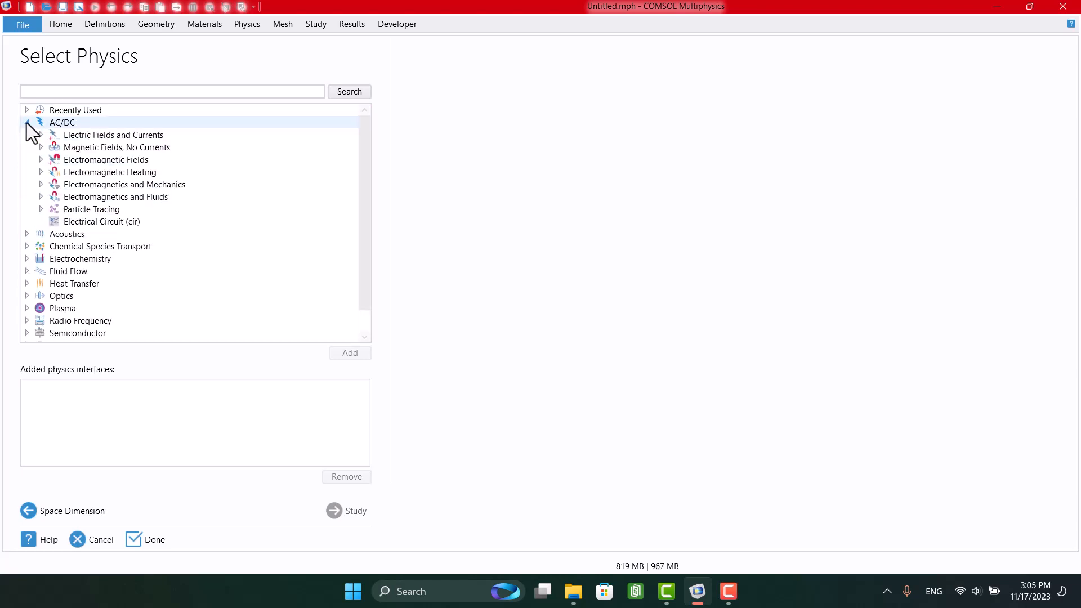
pyautogui.click(26, 122)
pyautogui.click(25, 134)
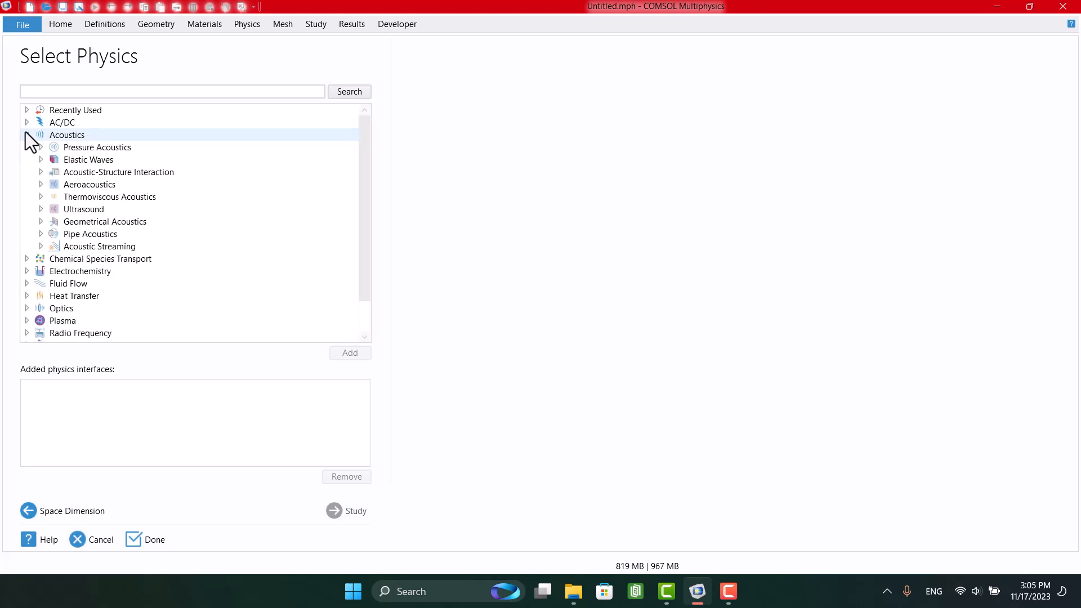
pyautogui.click(26, 134)
pyautogui.click(26, 147)
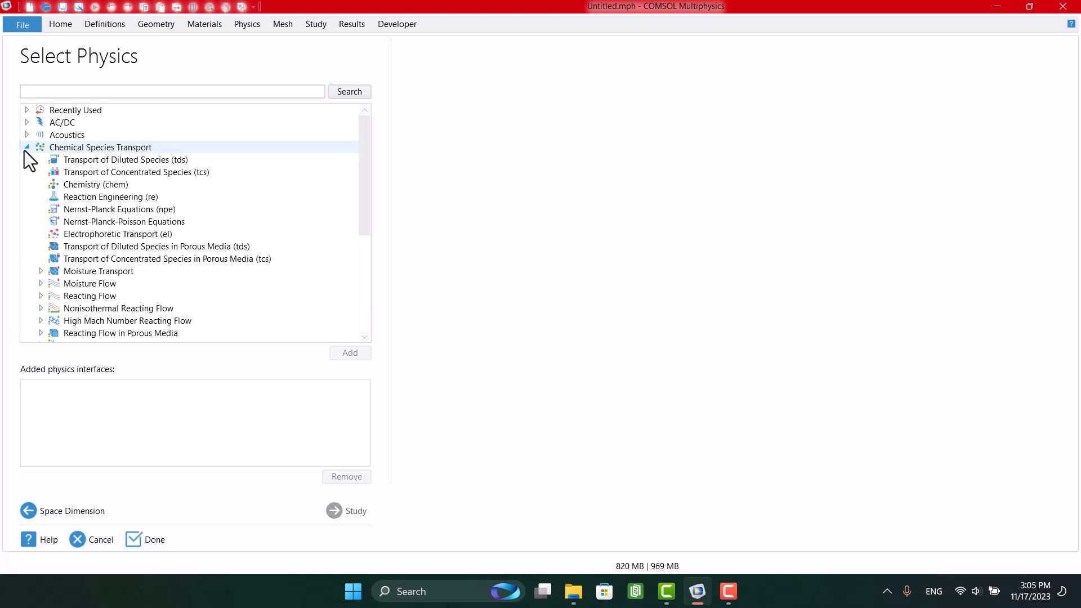
pyautogui.click(26, 147)
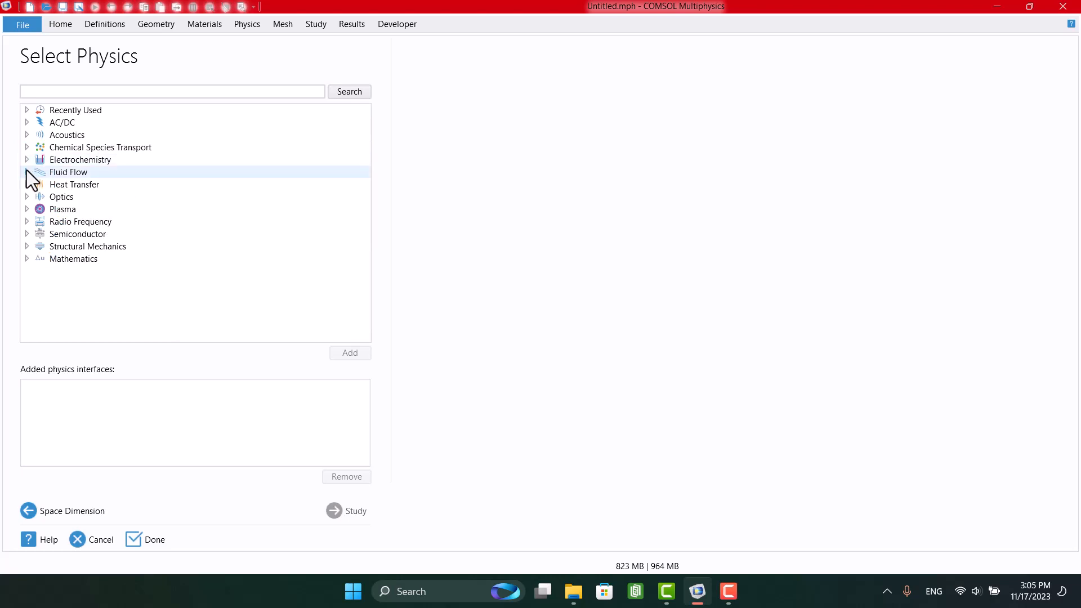
pyautogui.click(26, 160)
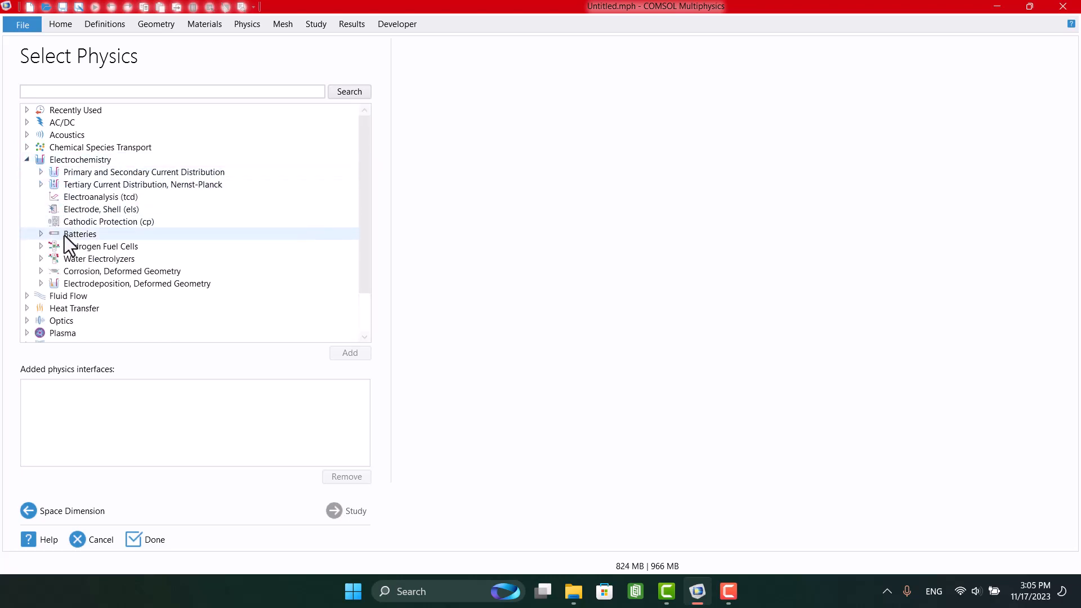
pyautogui.click(26, 159)
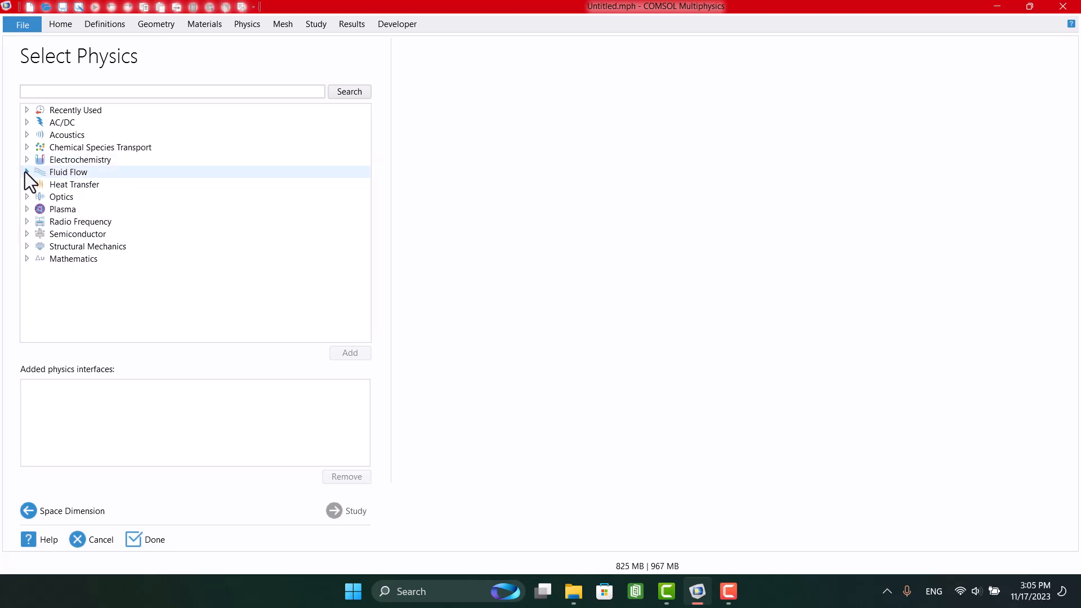
# Examine the physics interfaces offered under Fluid Flow, Heat Transfer and Structural Mechanics
pyautogui.click(26, 172)
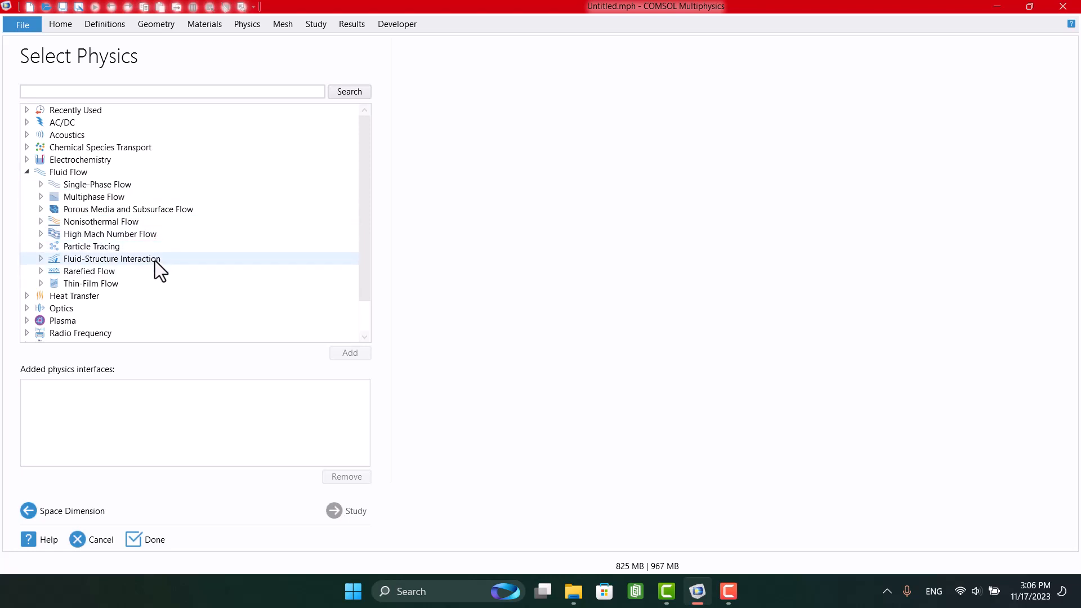
pyautogui.click(27, 172)
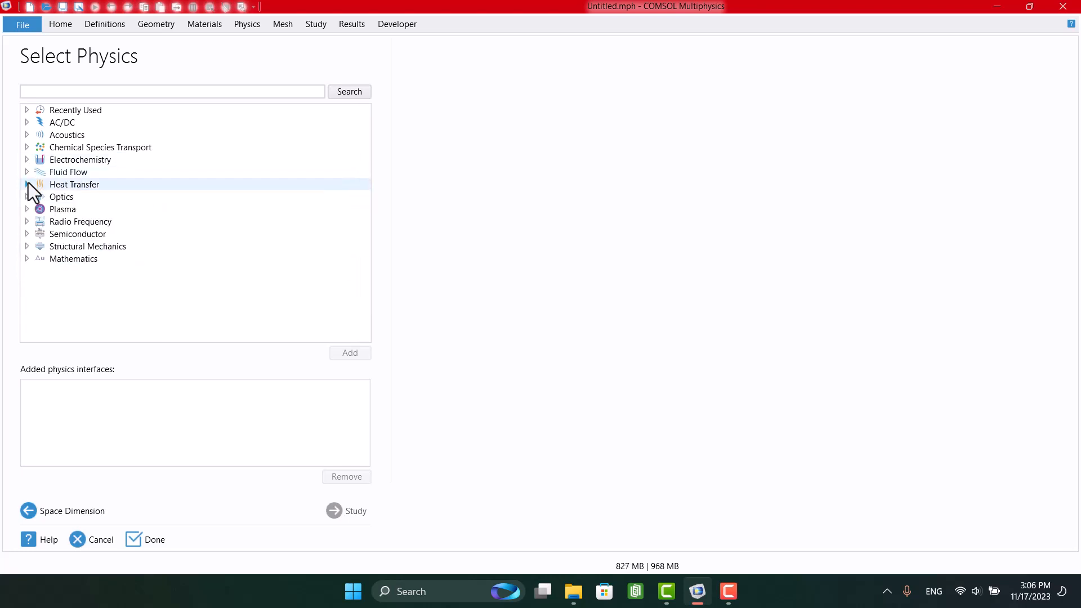
pyautogui.click(27, 184)
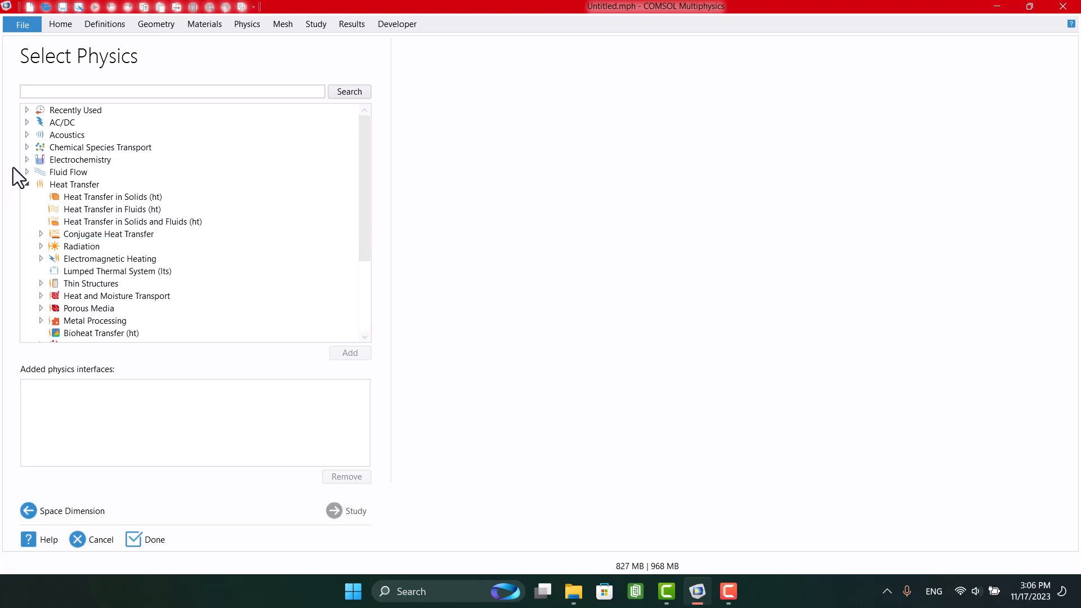
pyautogui.scroll(-2, 64, 285)
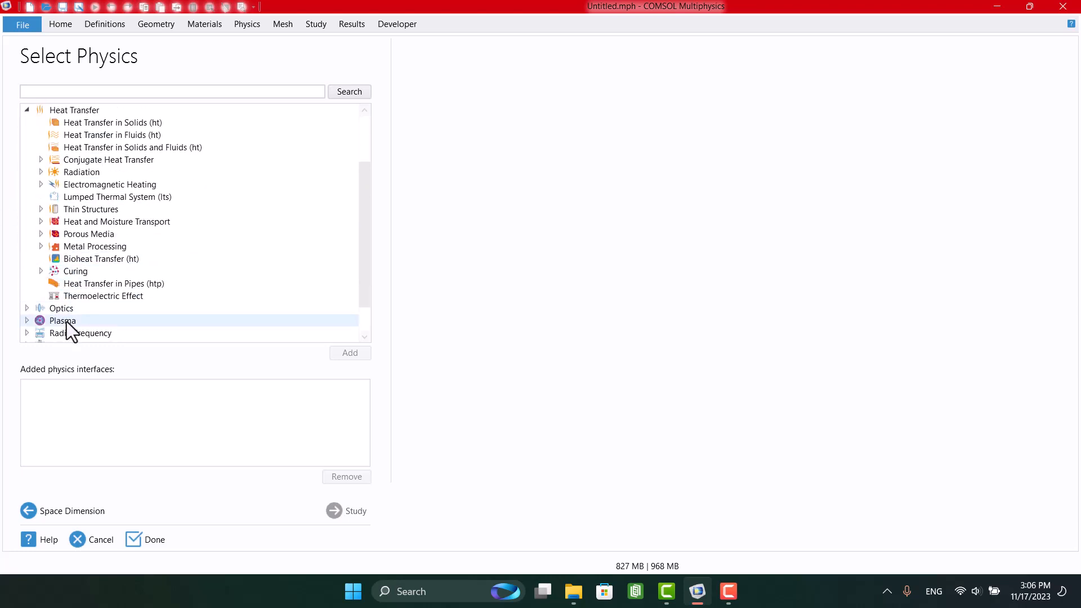
pyautogui.click(26, 111)
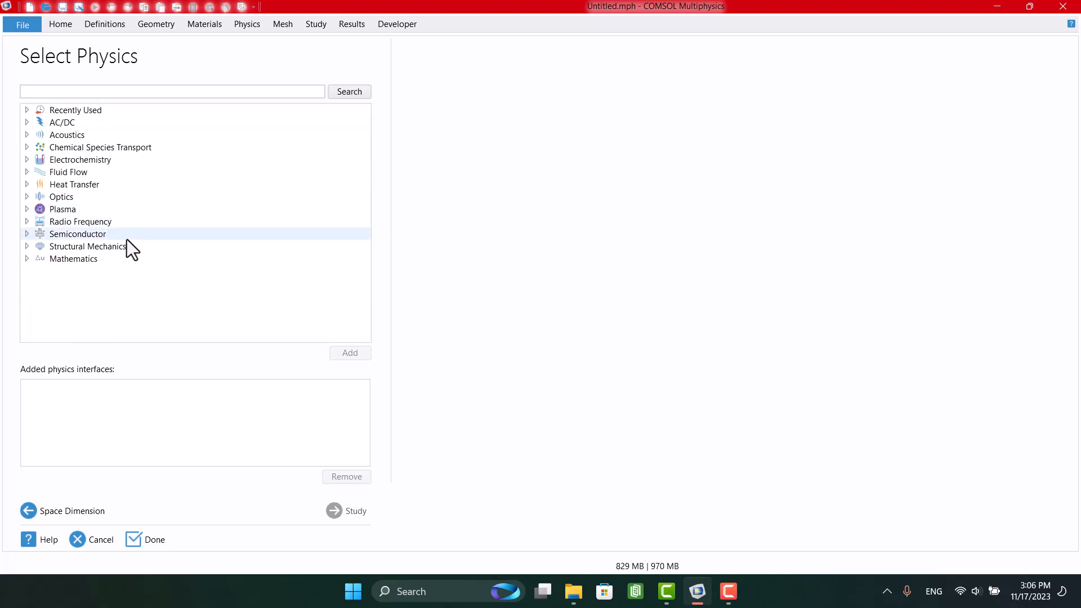
pyautogui.click(27, 248)
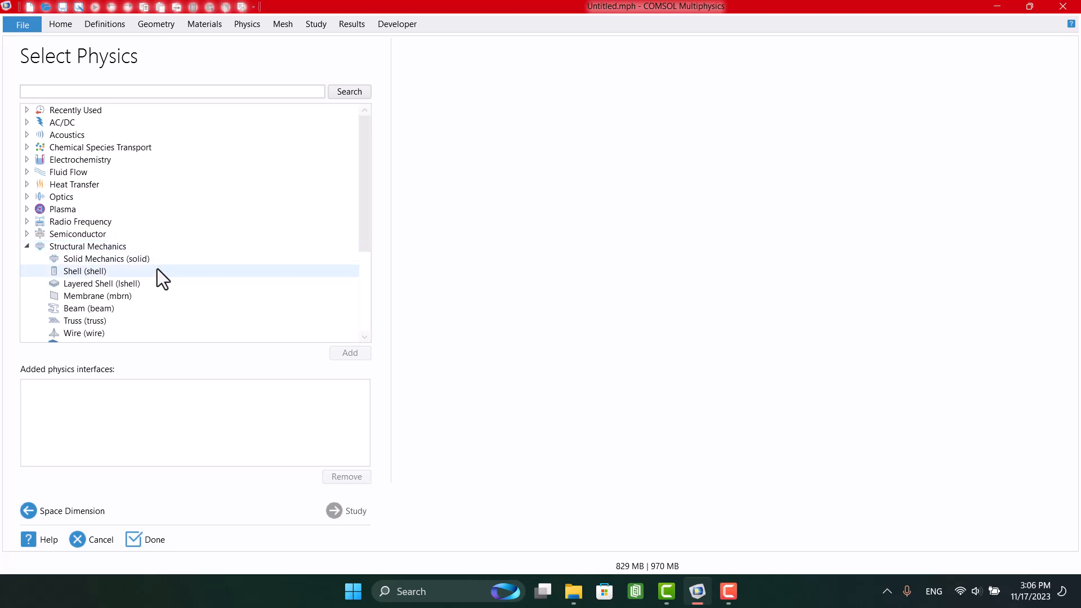
pyautogui.scroll(-2, 157, 268)
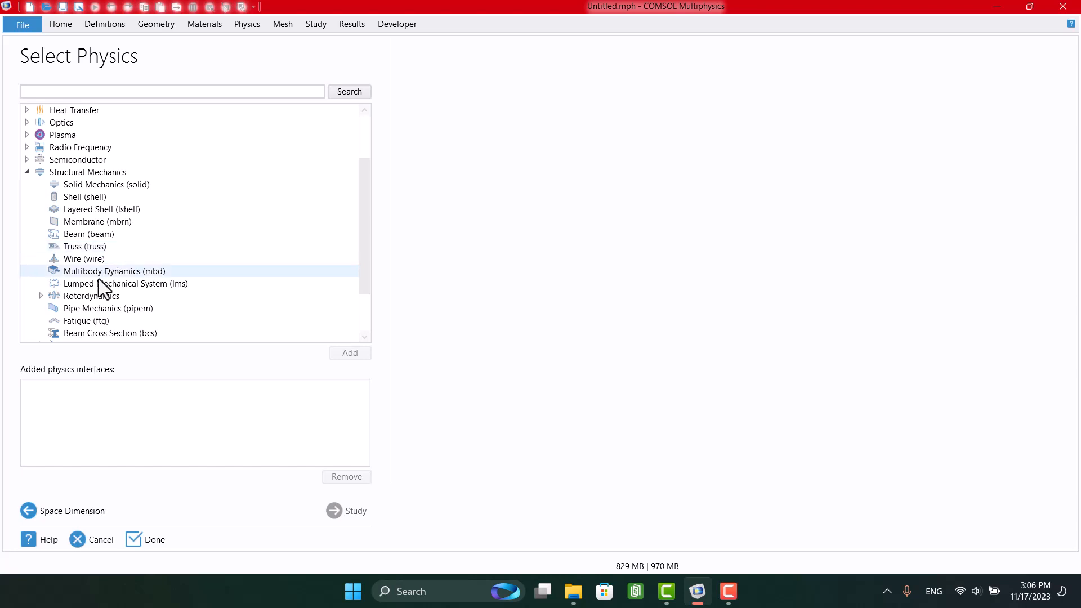
pyautogui.click(27, 172)
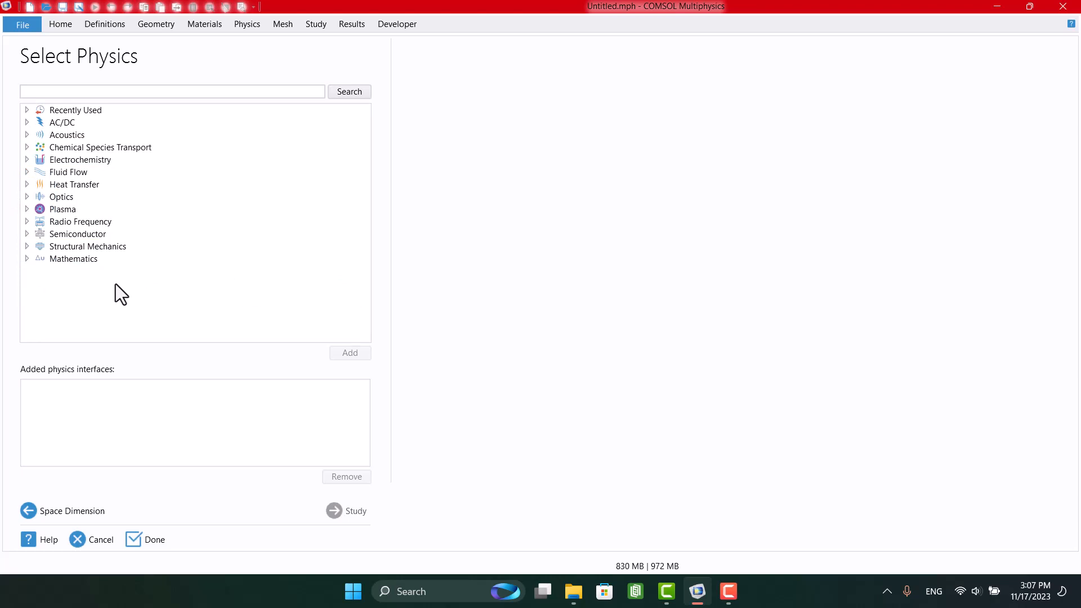
# Add the Solid Mechanics interface from Structural Mechanics and remove it from the added physics interfaces
pyautogui.click(26, 246)
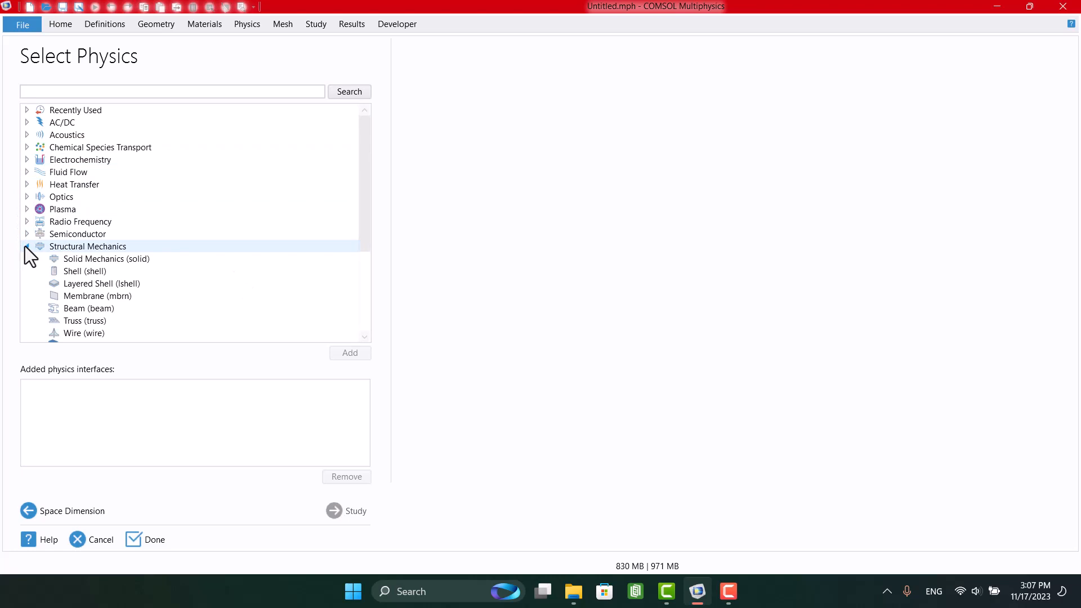
pyautogui.click(62, 260)
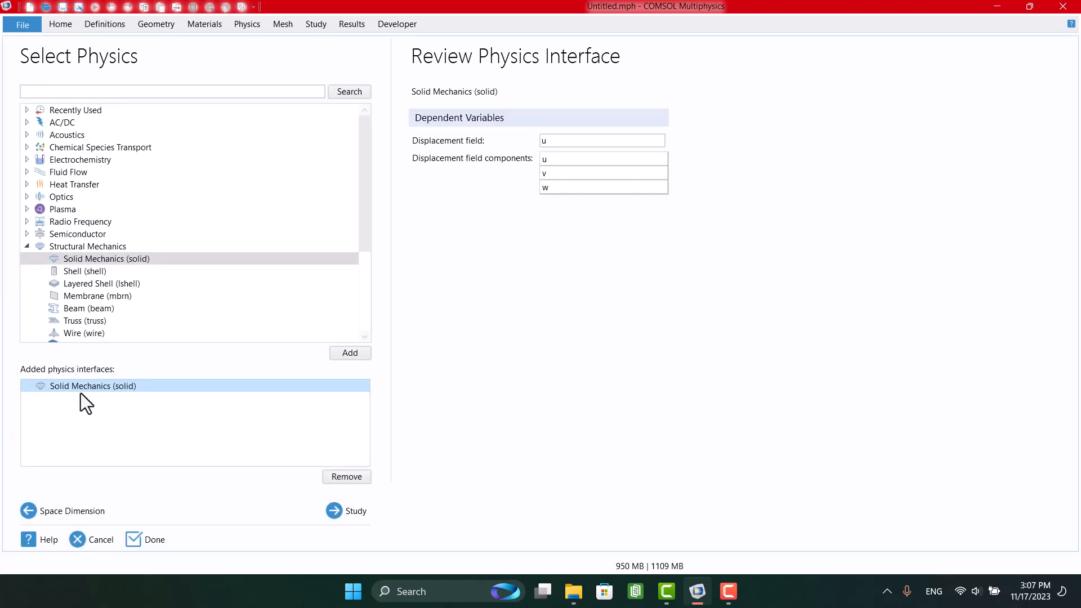
pyautogui.click(347, 477)
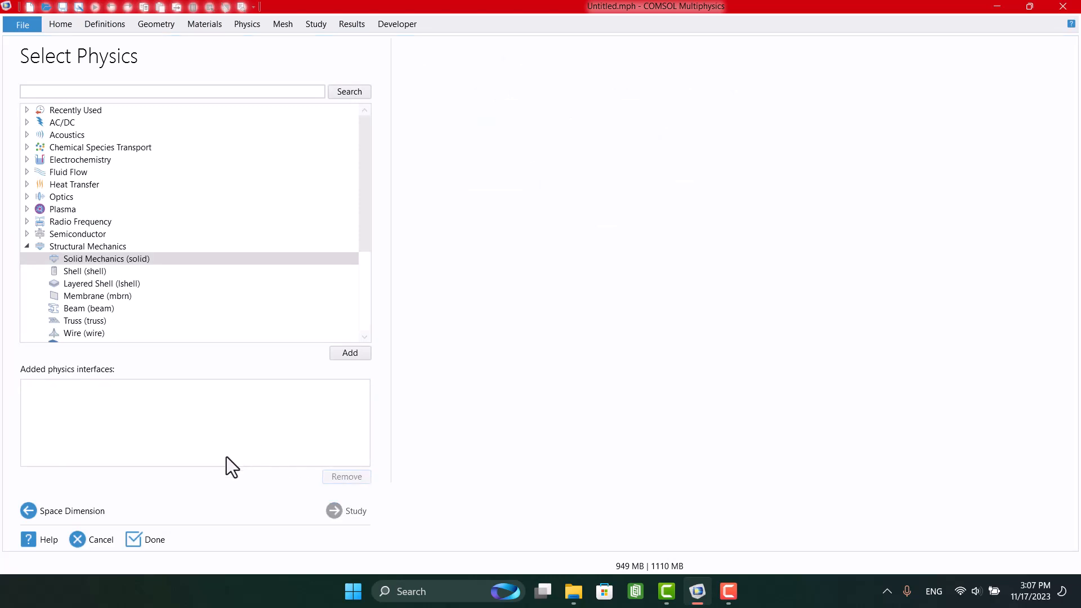
# Finish the wizard without any physics interface, discarding the changes to the previous Untitled.mph
pyautogui.click(151, 537)
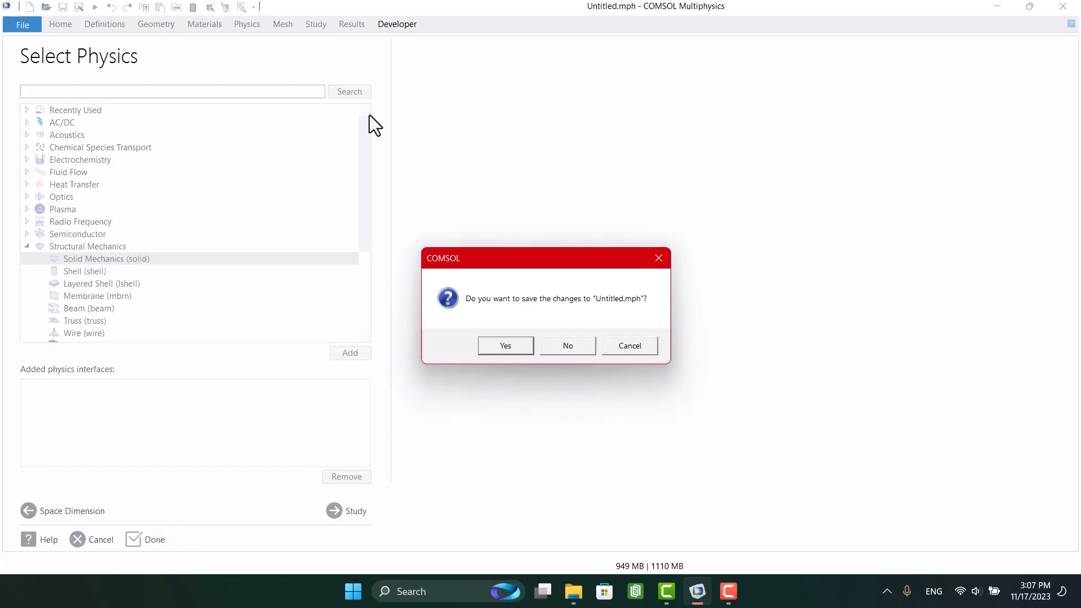
pyautogui.click(546, 349)
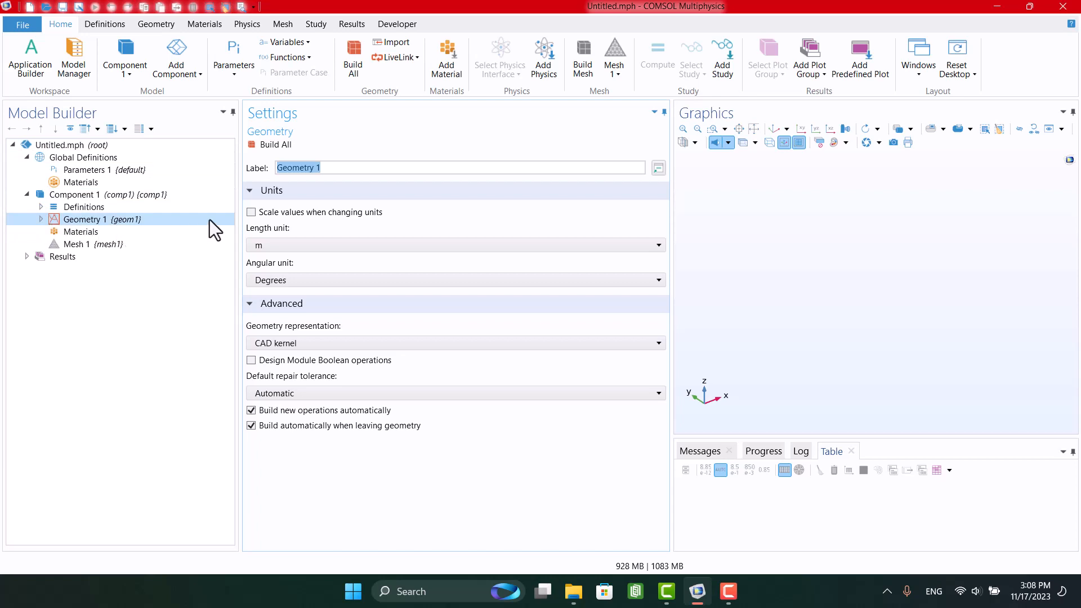
# Examine the available length units and angular units in the Geometry 1 settings
pyautogui.click(319, 242)
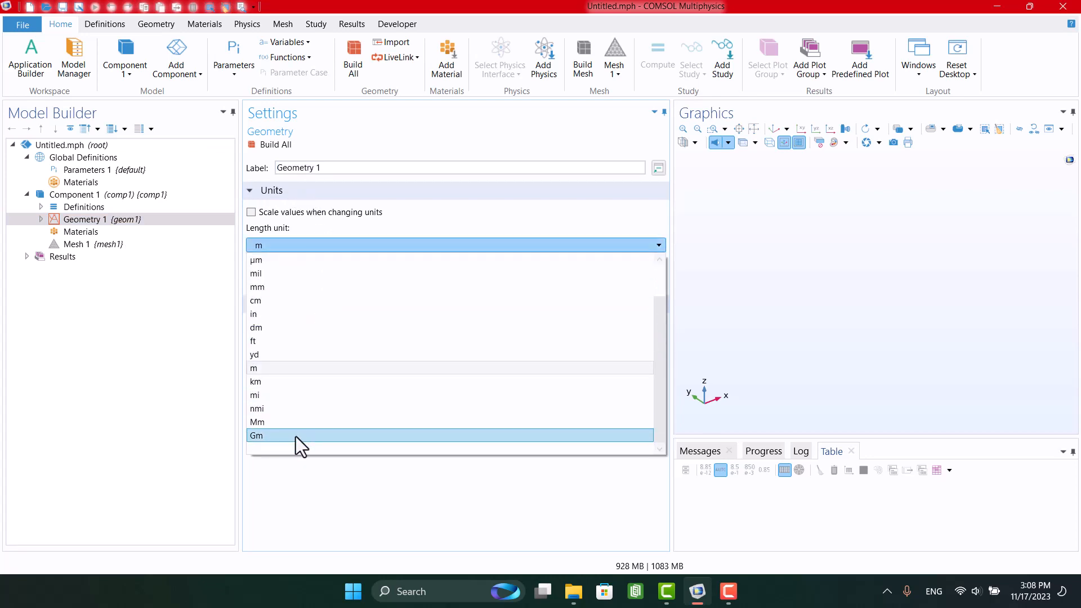
pyautogui.scroll(2, 295, 431)
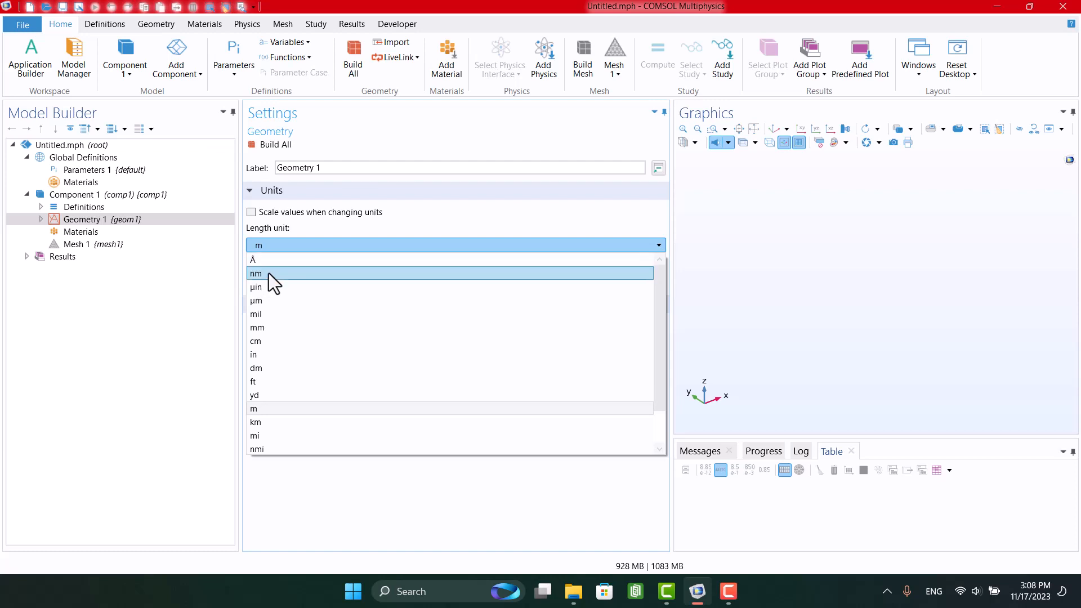
pyautogui.scroll(-1, 267, 333)
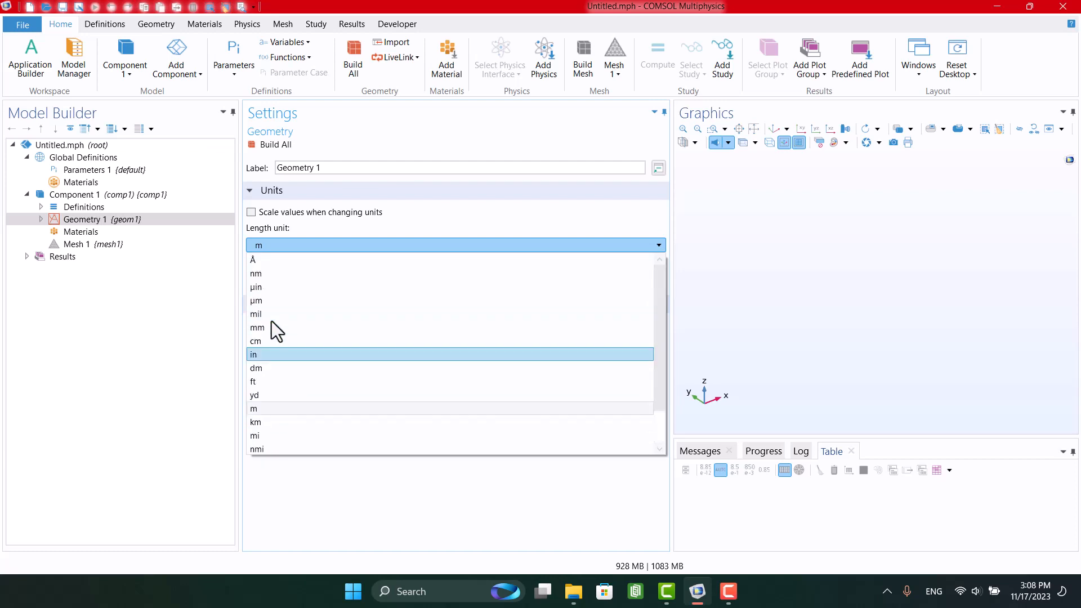
pyautogui.click(144, 321)
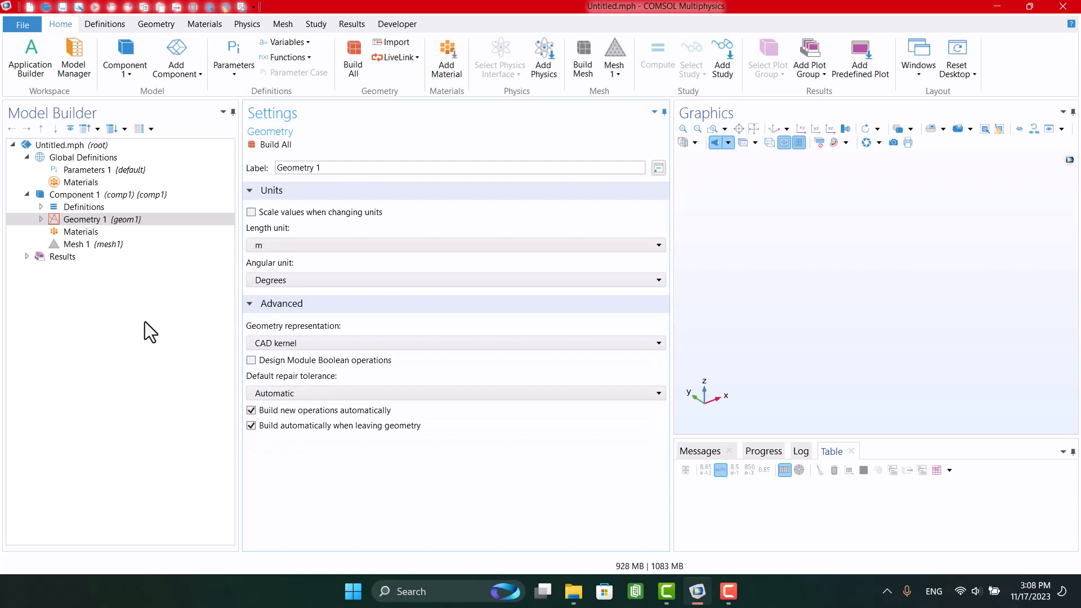
pyautogui.click(258, 282)
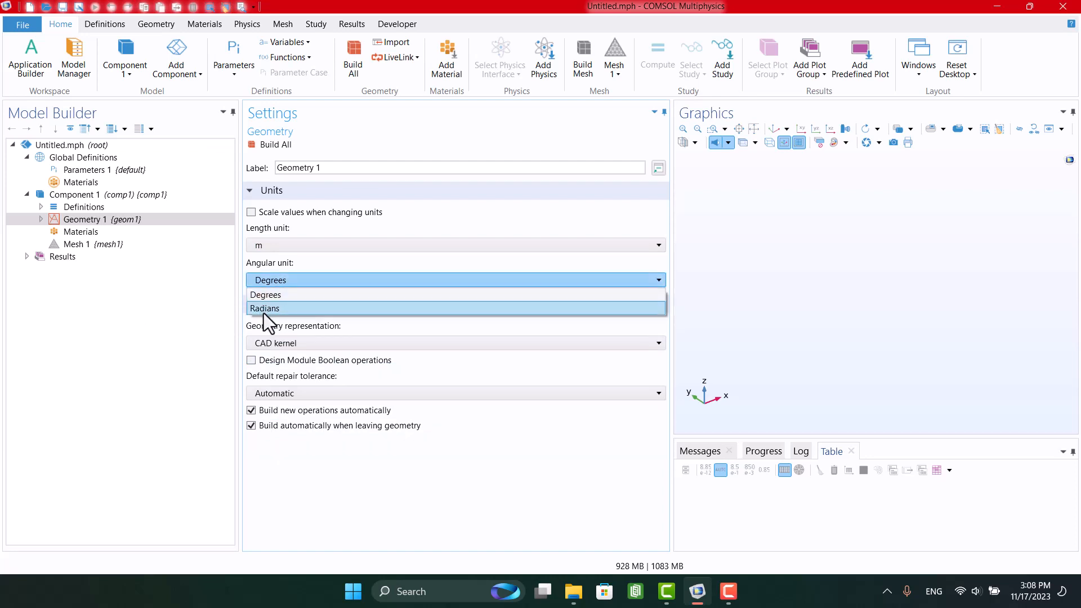
pyautogui.click(278, 264)
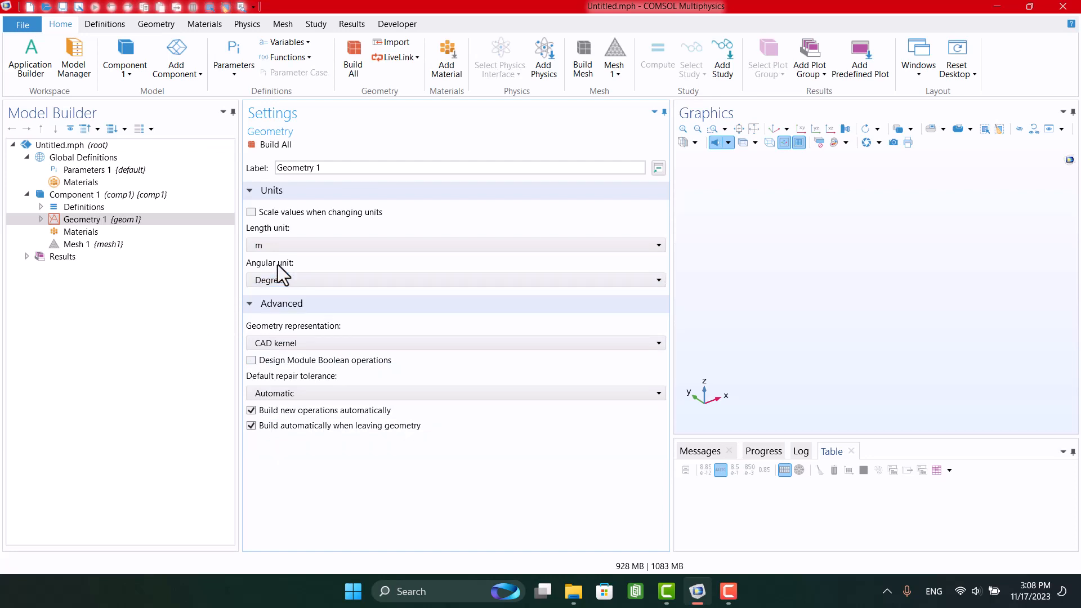
pyautogui.click(197, 268)
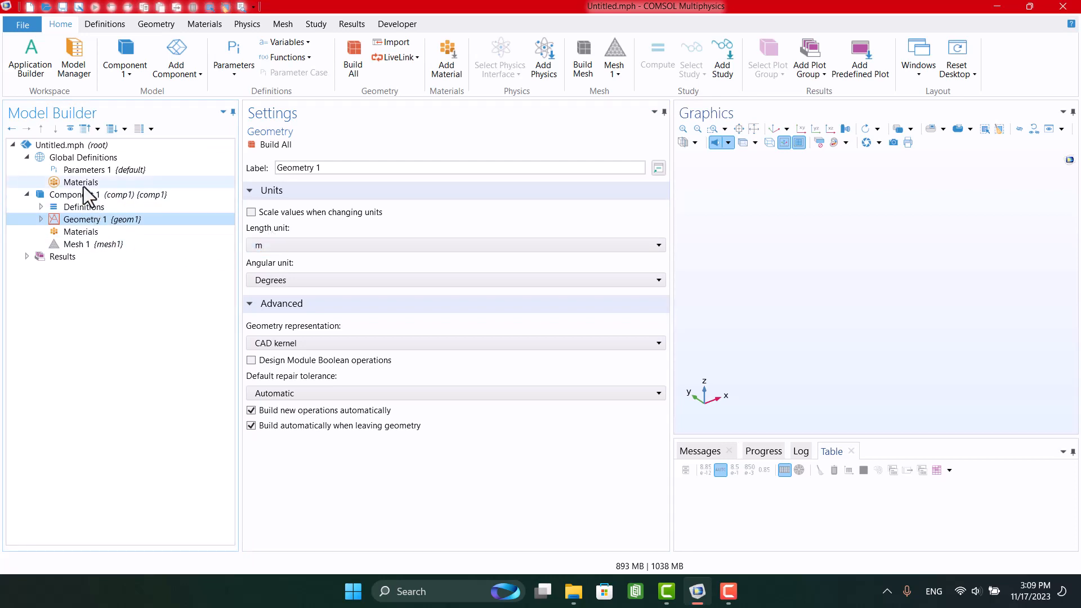
# Set the model's unit system to None at the root node and check the Geometry 1 settings
pyautogui.click(65, 147)
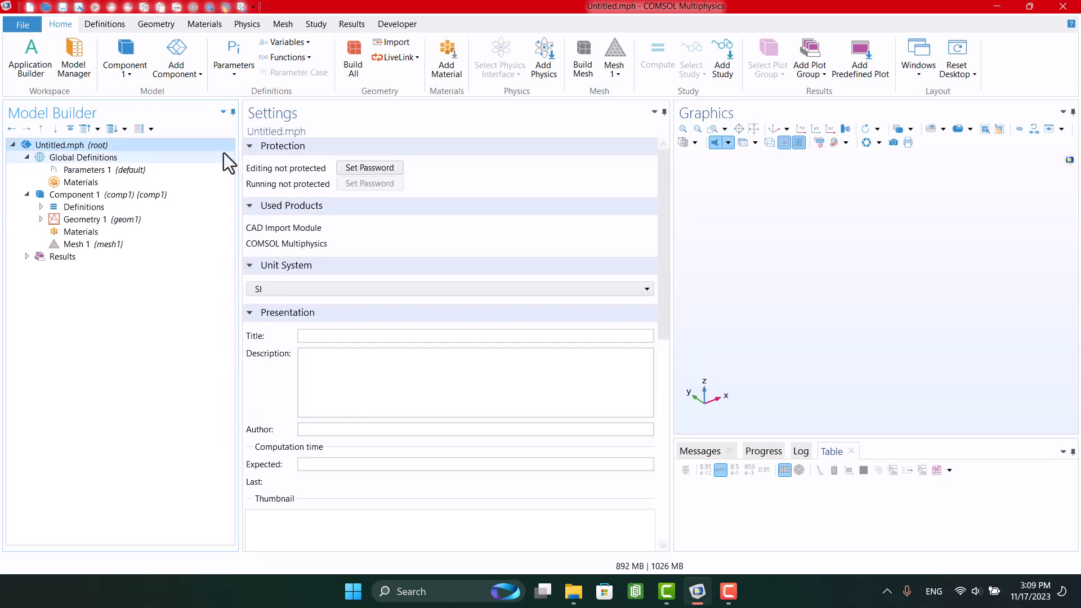
pyautogui.click(303, 287)
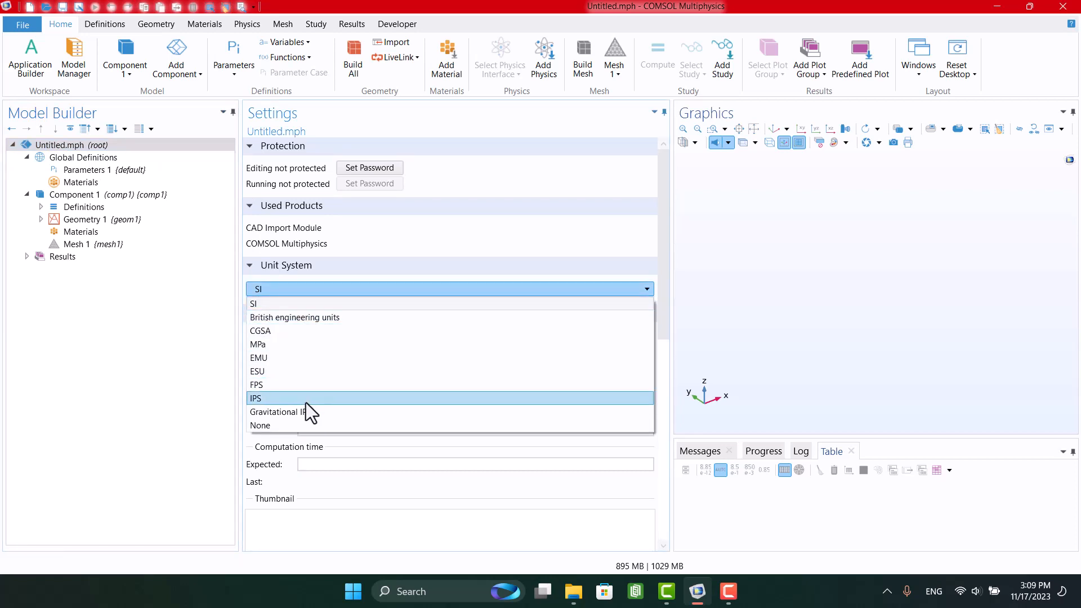
pyautogui.click(274, 427)
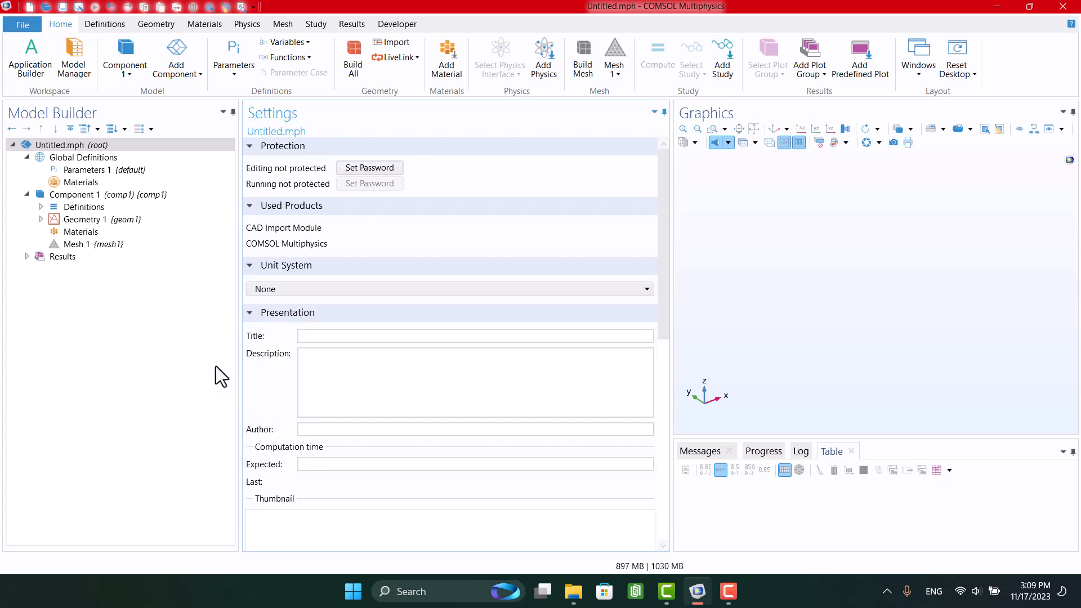
pyautogui.click(123, 222)
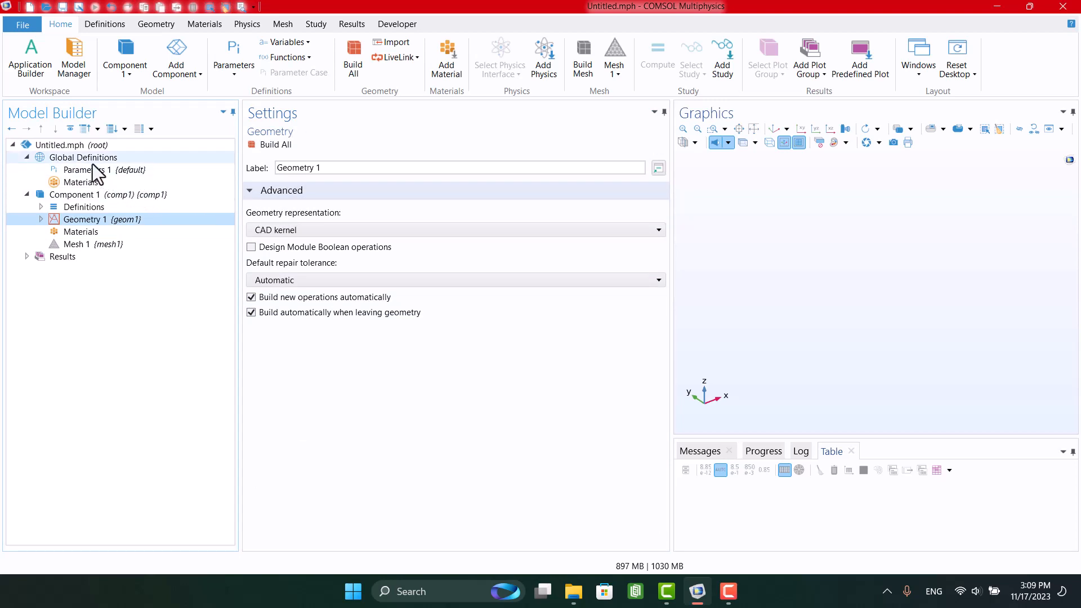
# Restore the model's unit system to SI at the root node
pyautogui.click(74, 146)
pyautogui.click(285, 289)
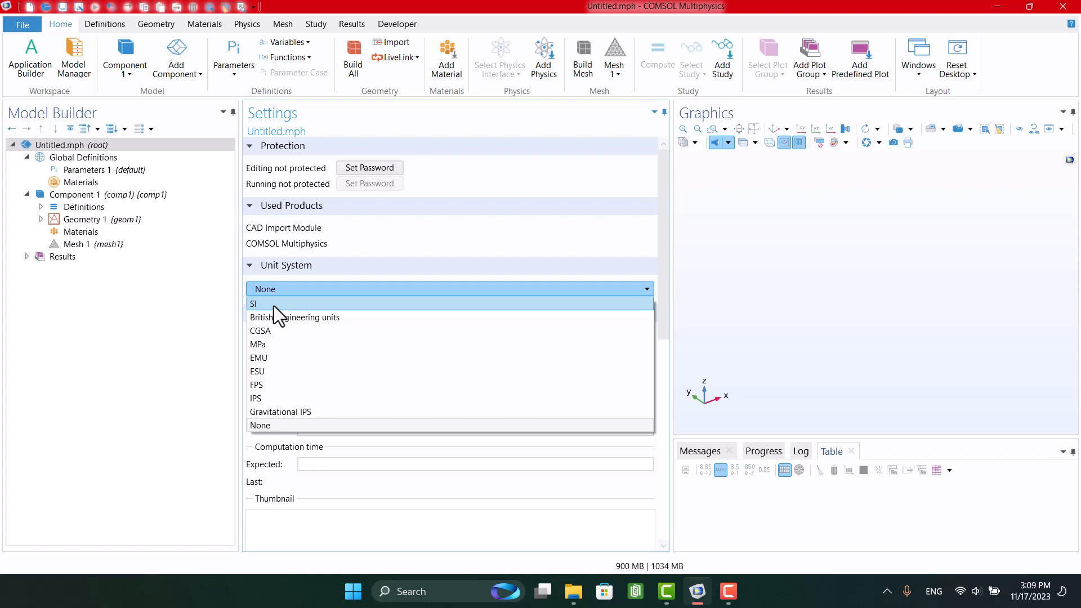
pyautogui.click(273, 306)
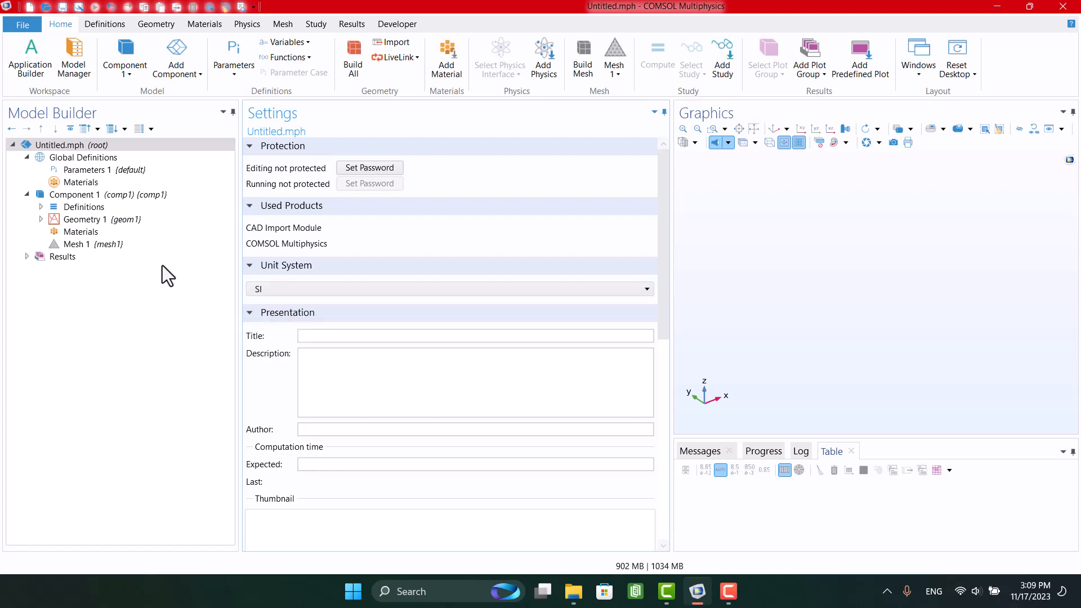
# Set the length unit of Geometry 1 to cm
pyautogui.click(99, 223)
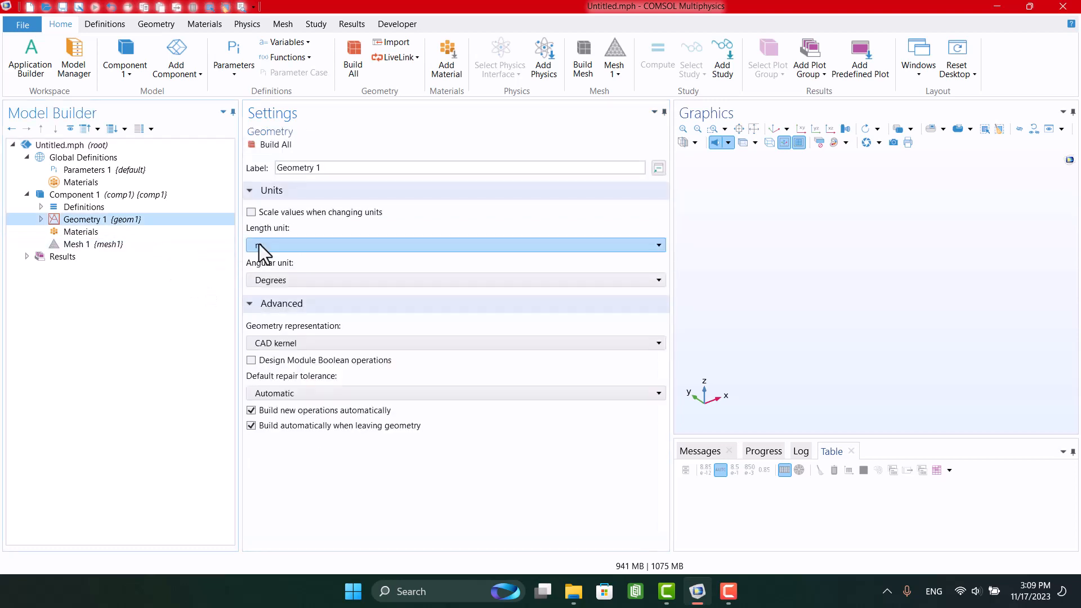
pyautogui.click(276, 245)
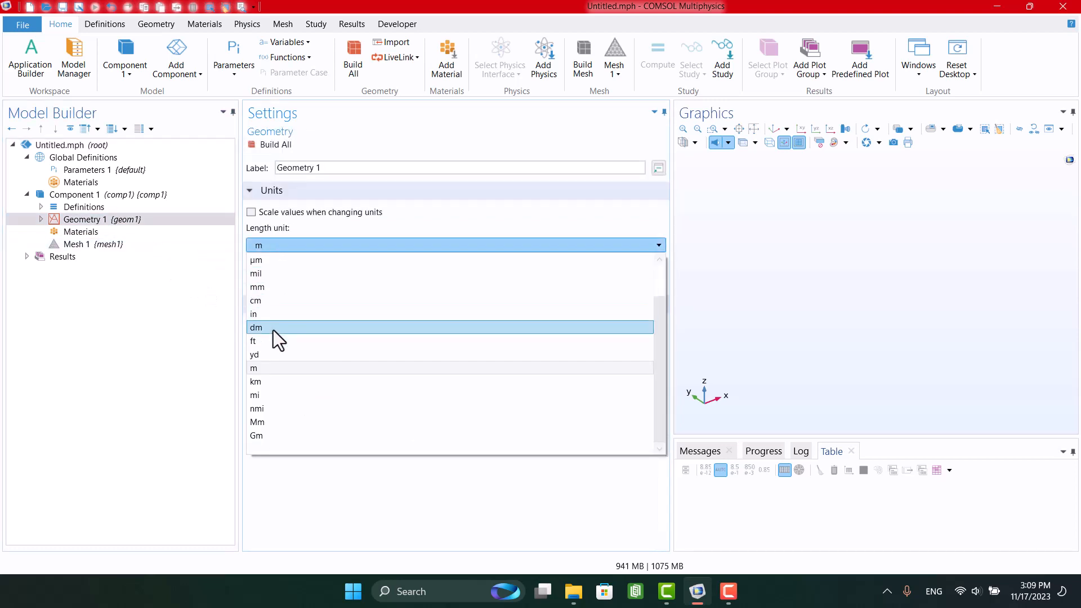
pyautogui.click(260, 301)
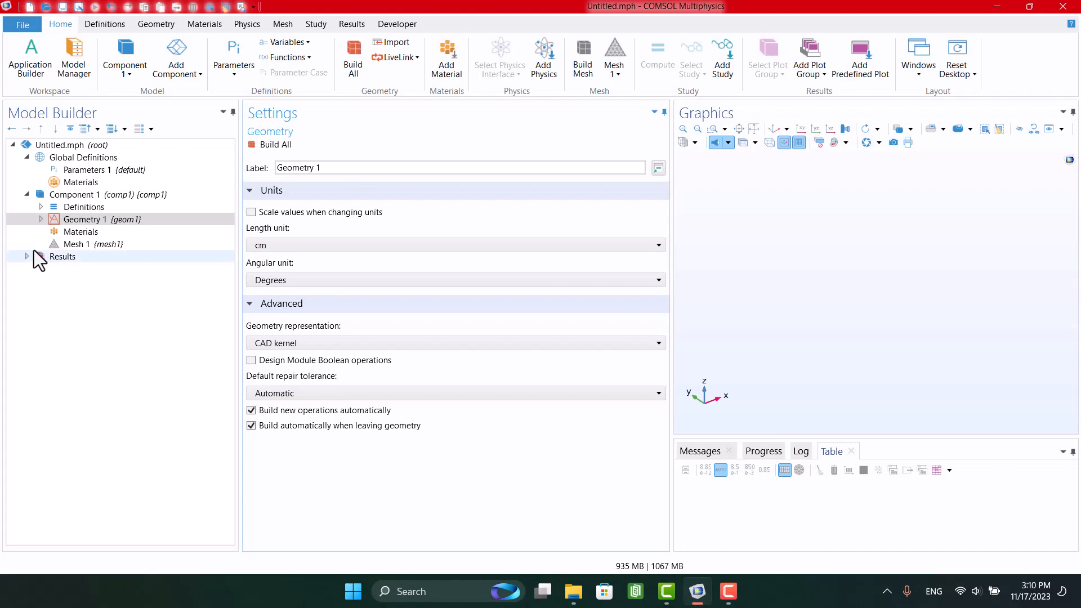
# Examine the Form Union settings under Geometry 1 and return to the geometry's own settings
pyautogui.click(40, 219)
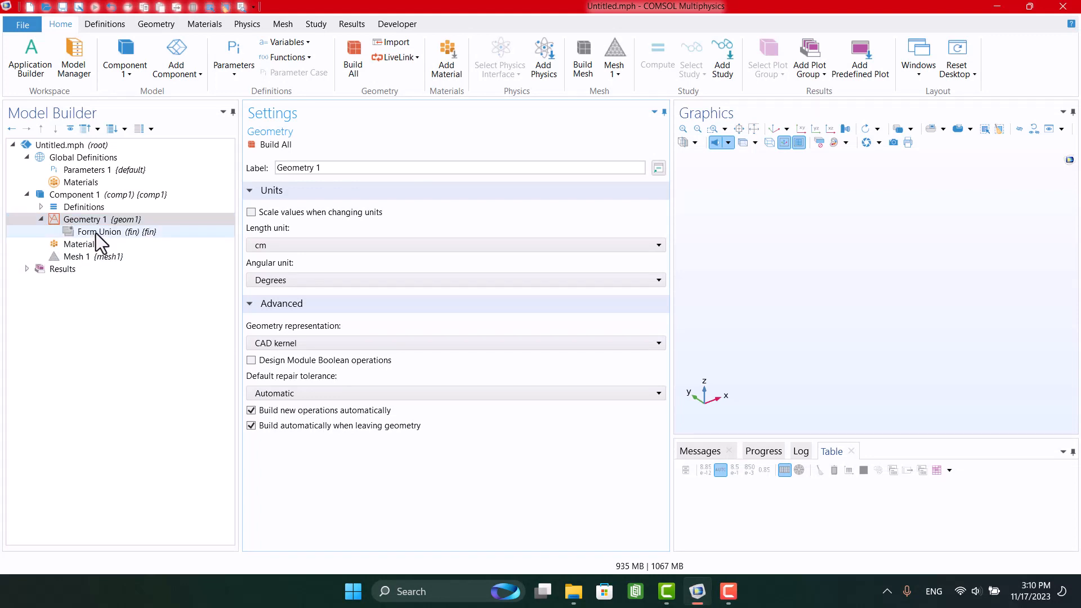
pyautogui.click(80, 232)
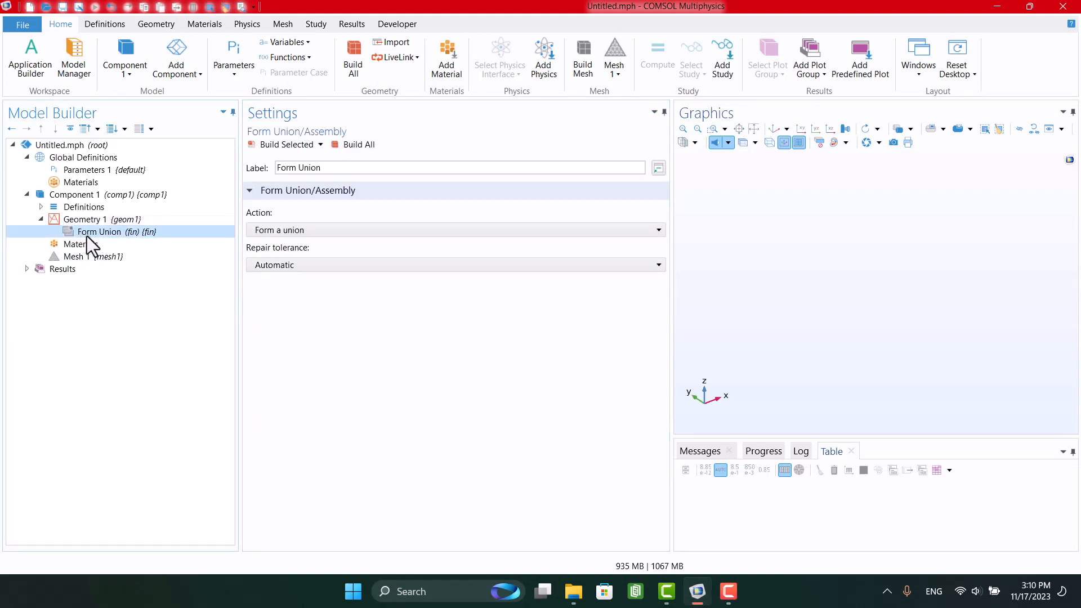
pyautogui.click(91, 221)
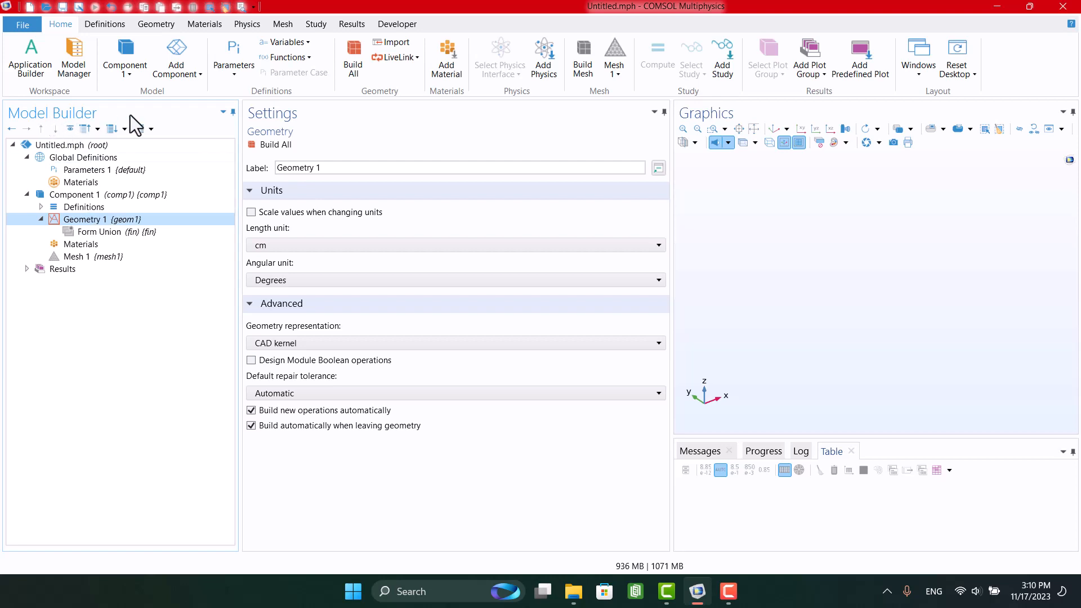
# Import the 3D CAD file SMC006-R1 (1).SLDPRT from the Downloads folder into Geometry 1 and inspect the part
pyautogui.rightClick(81, 220)
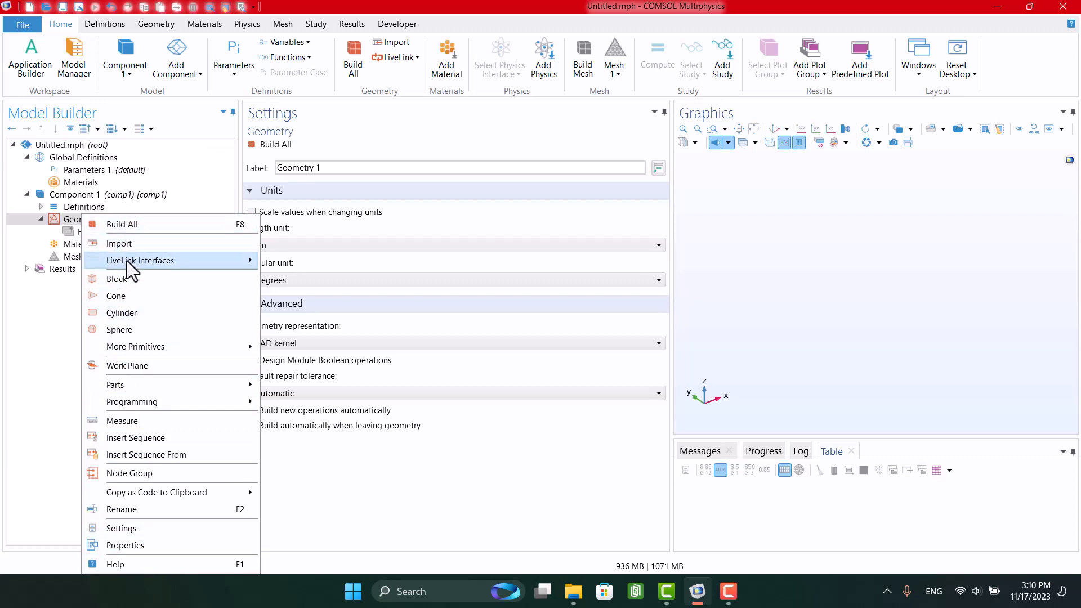
pyautogui.moveTo(150, 261)
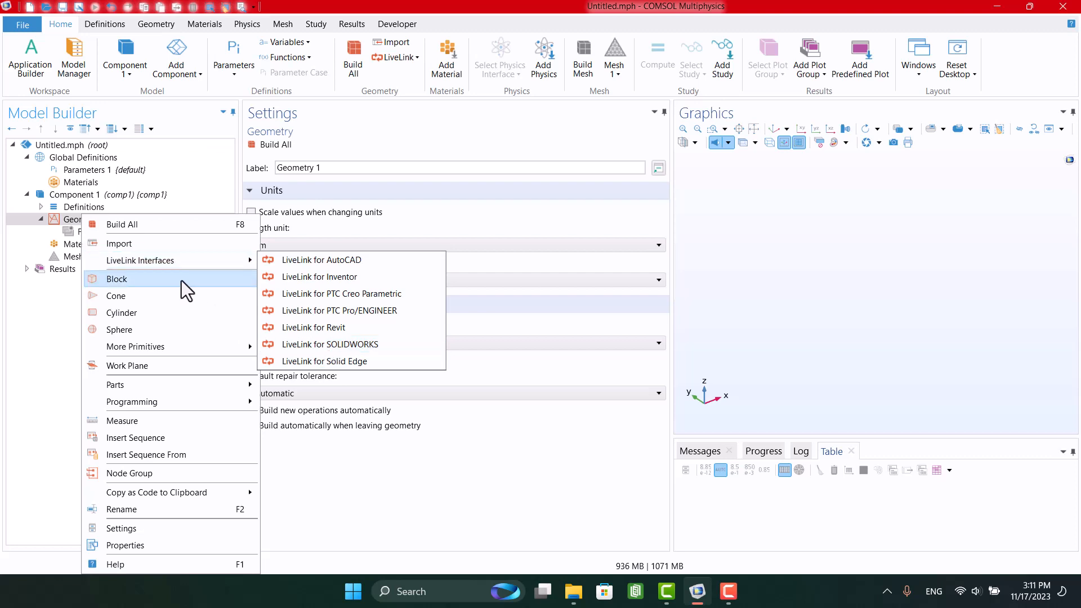
pyautogui.click(180, 248)
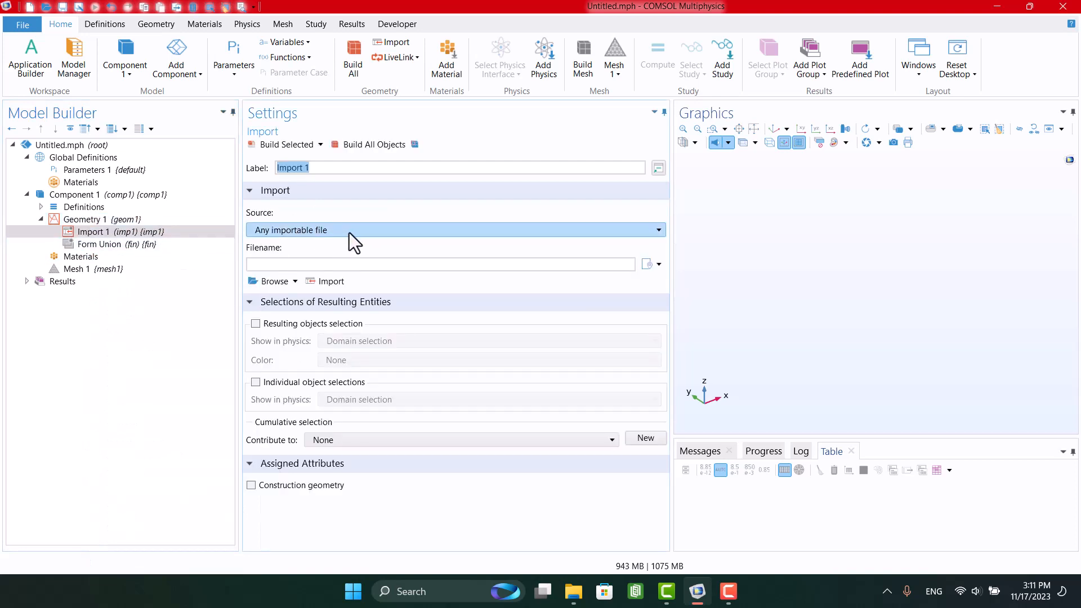
pyautogui.click(290, 280)
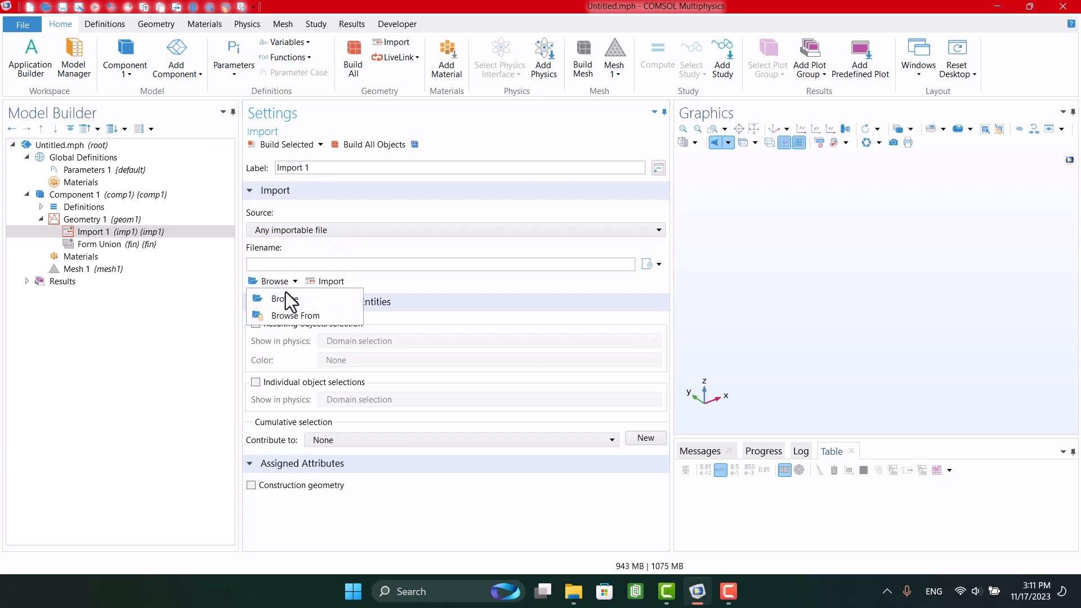
pyautogui.click(283, 298)
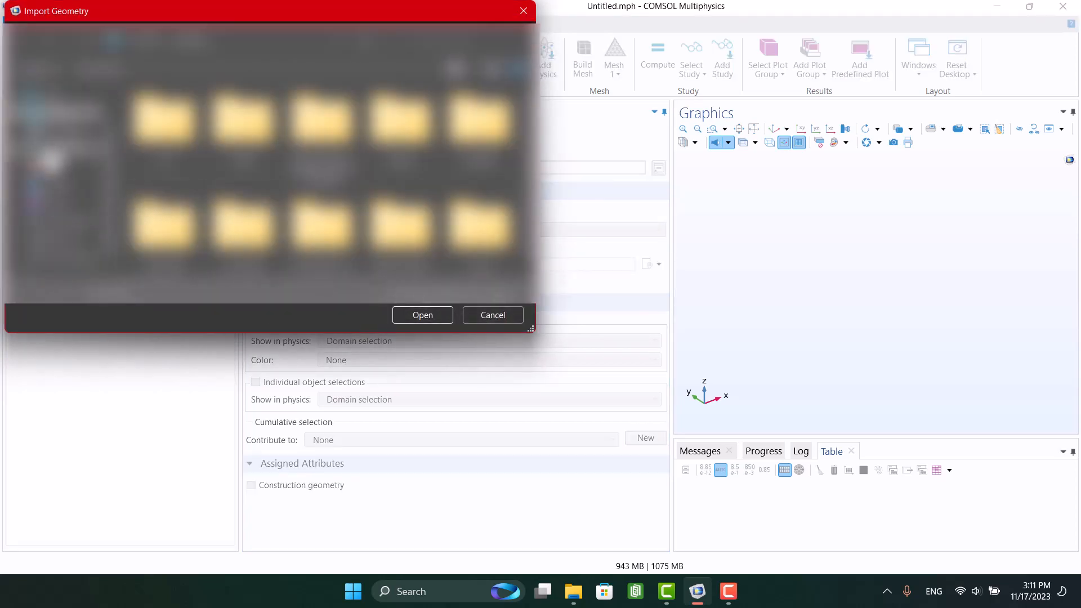
pyautogui.click(46, 149)
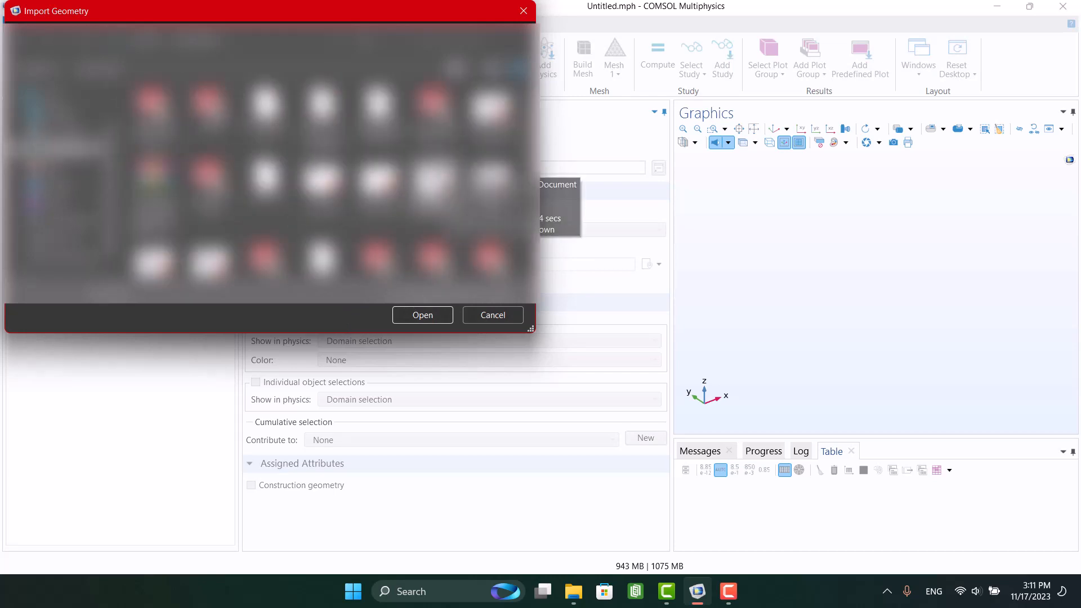
pyautogui.doubleClick(459, 167)
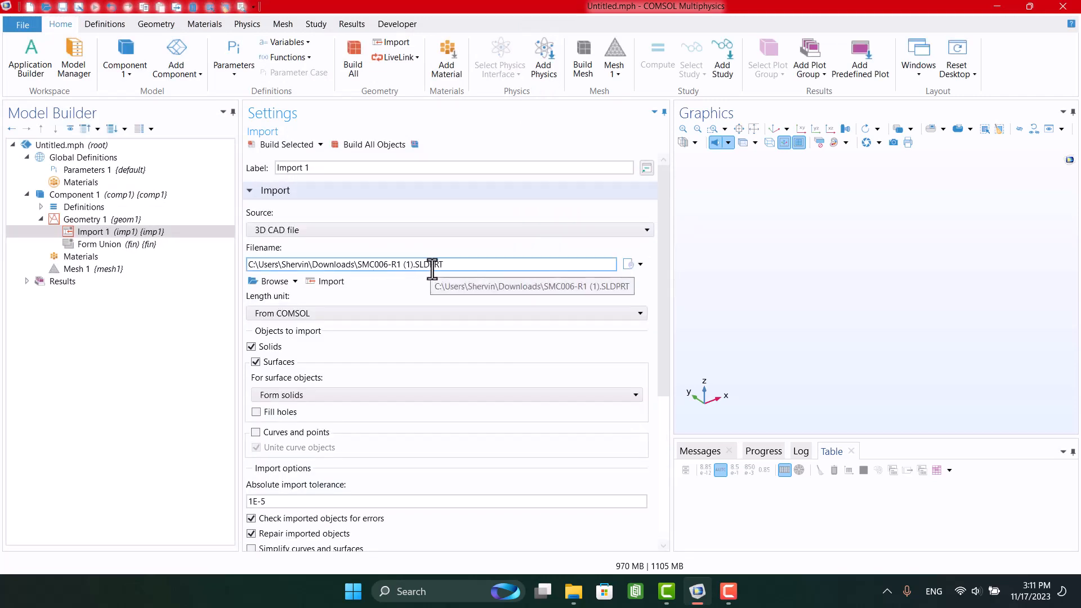
pyautogui.click(332, 280)
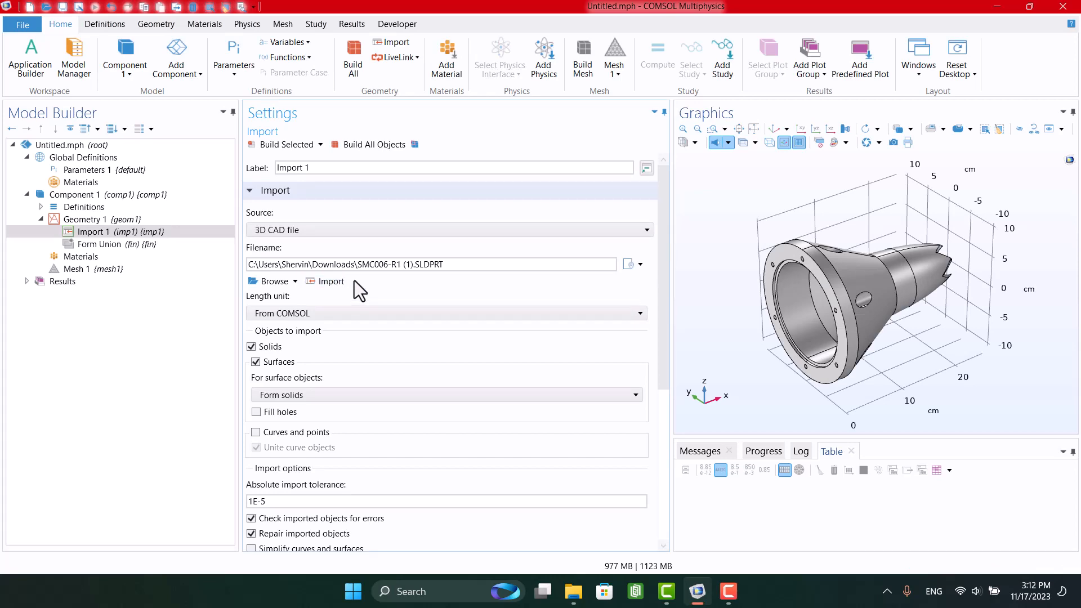
pyautogui.moveTo(834, 239)
pyautogui.mouseDown()
pyautogui.moveTo(789, 214)
pyautogui.moveTo(694, 217)
pyautogui.moveTo(881, 209)
pyautogui.moveTo(820, 205)
pyautogui.moveTo(839, 228)
pyautogui.mouseUp()
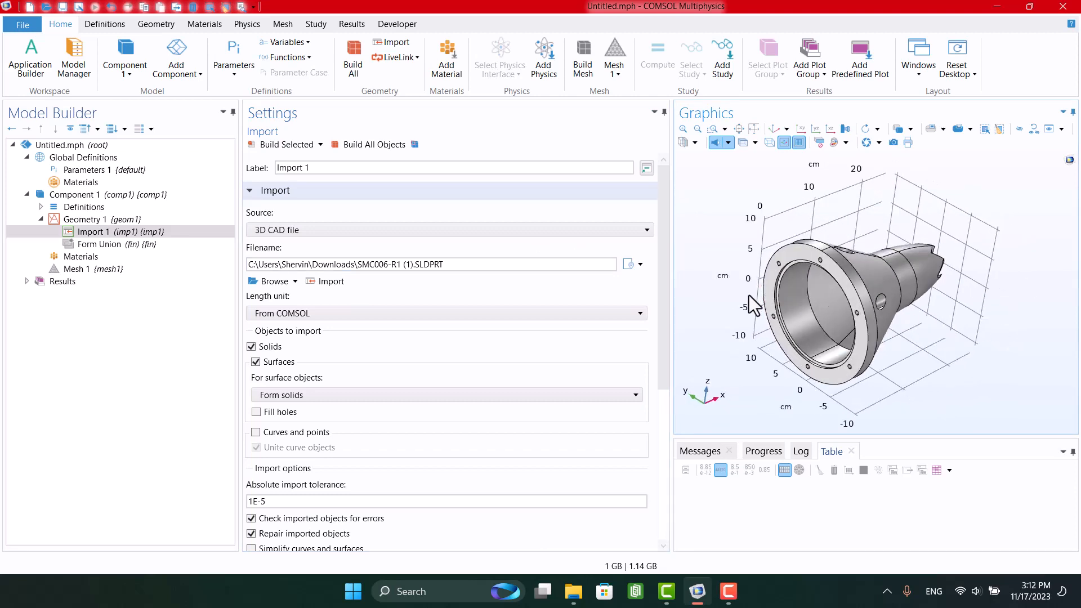
# Delete the Import 1 node from Geometry 1
pyautogui.rightClick(87, 231)
pyautogui.click(123, 382)
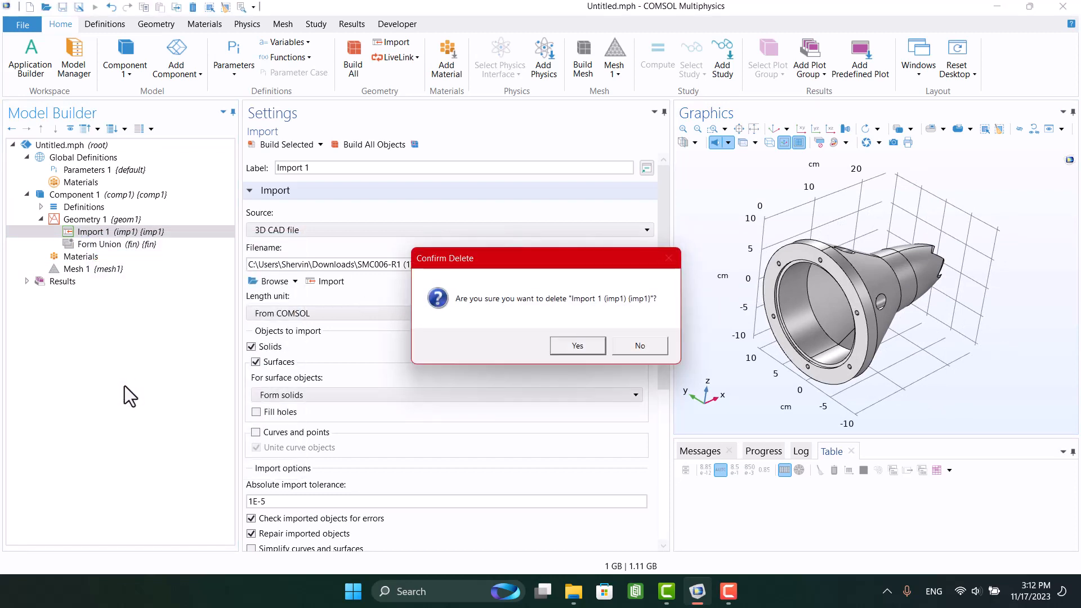
pyautogui.click(571, 346)
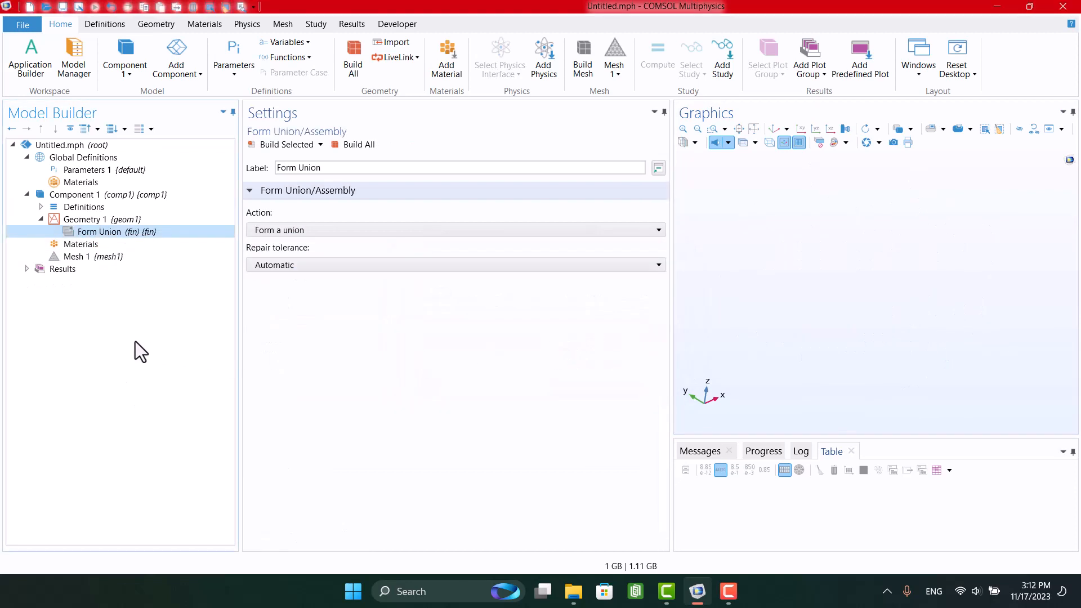
# Add a block primitive to Geometry 1
pyautogui.click(81, 221)
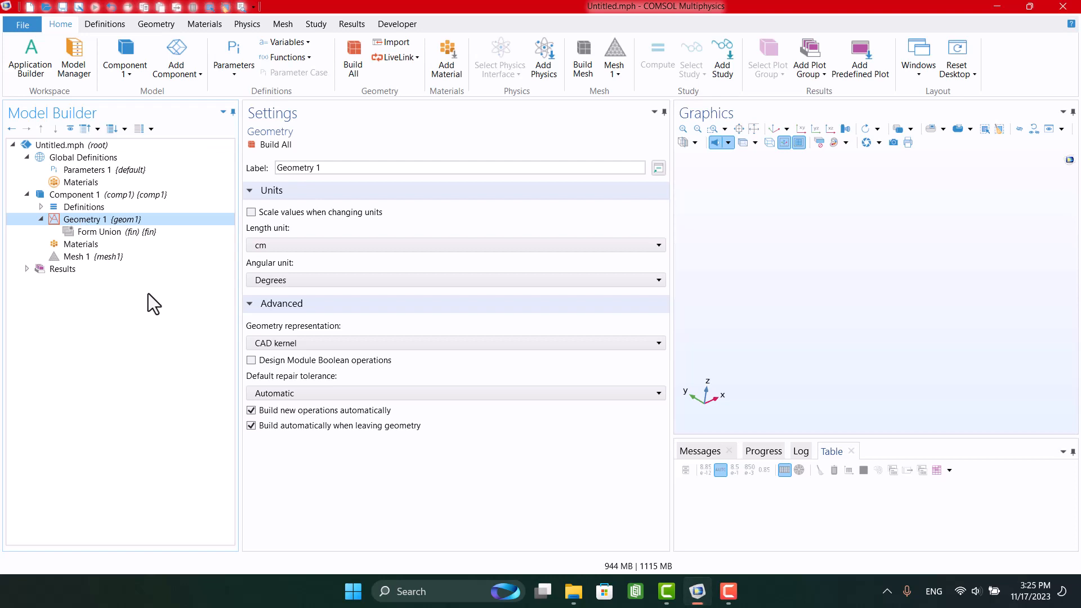
pyautogui.rightClick(86, 221)
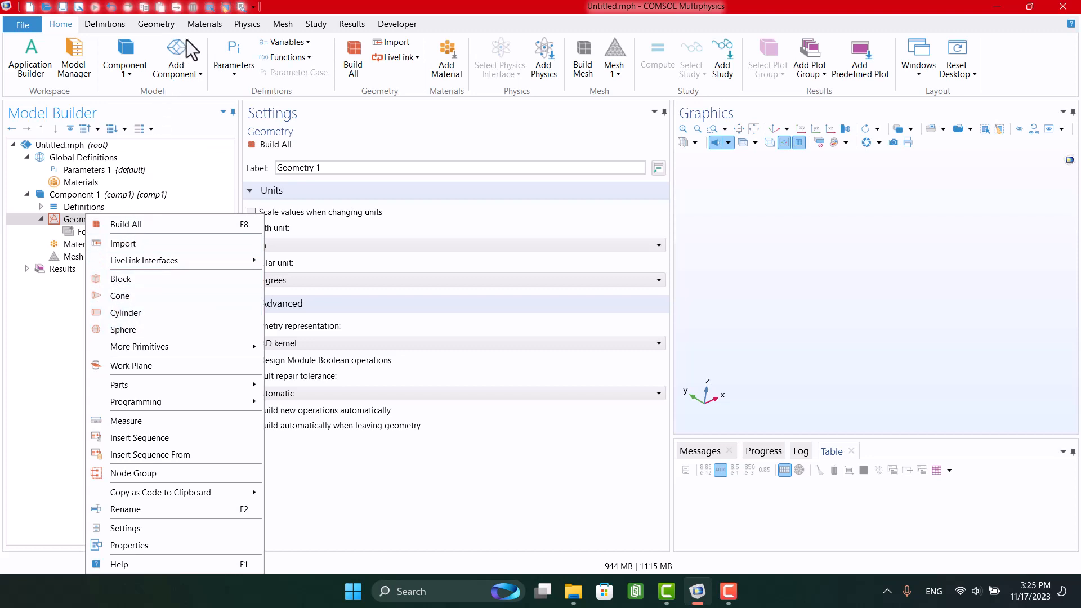
pyautogui.click(158, 25)
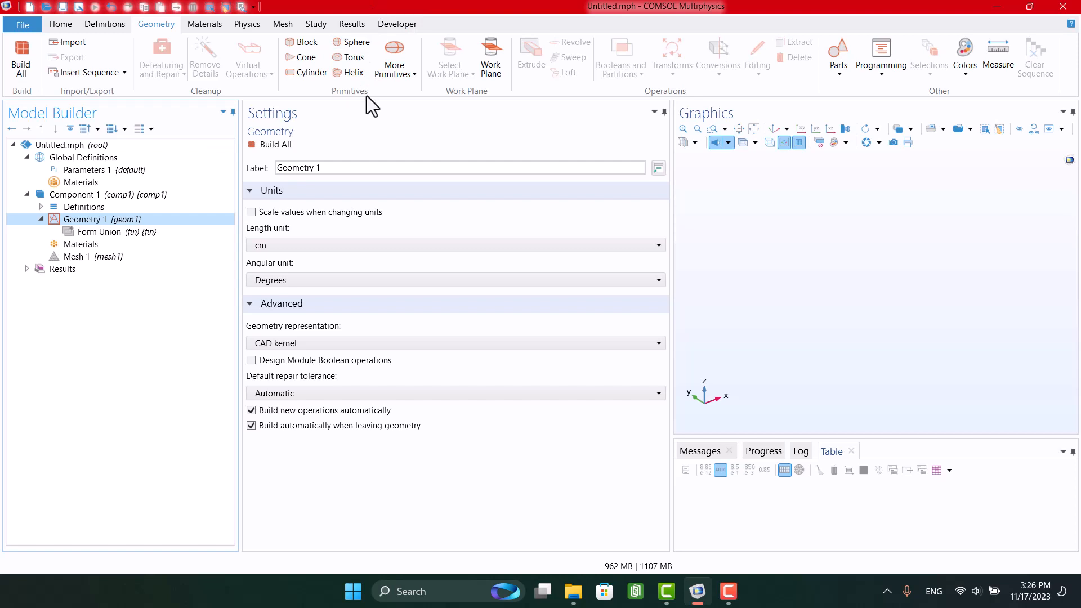
pyautogui.click(302, 51)
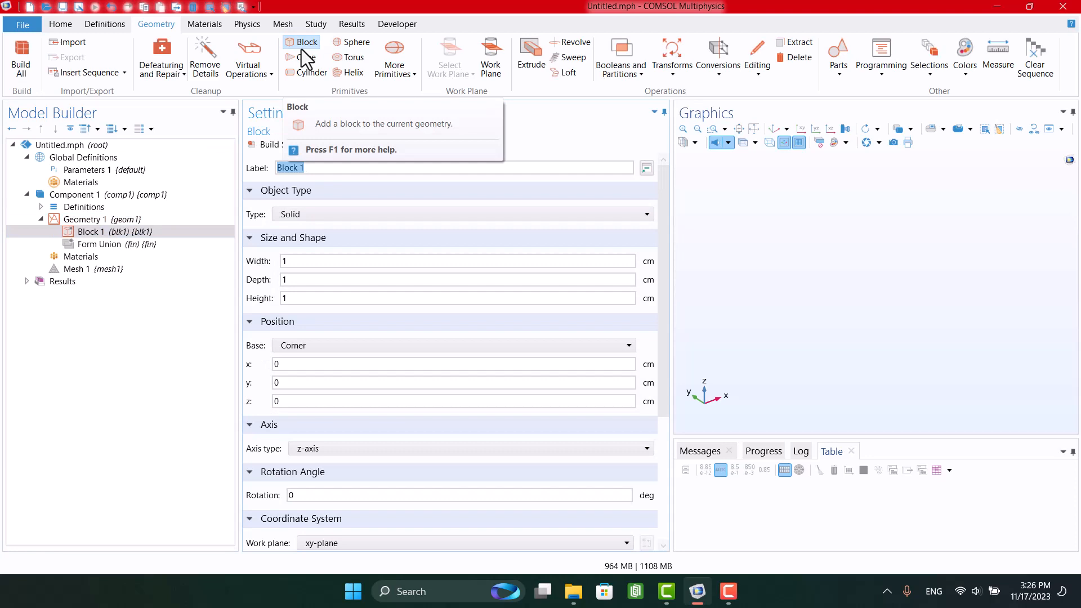
pyautogui.click(292, 279)
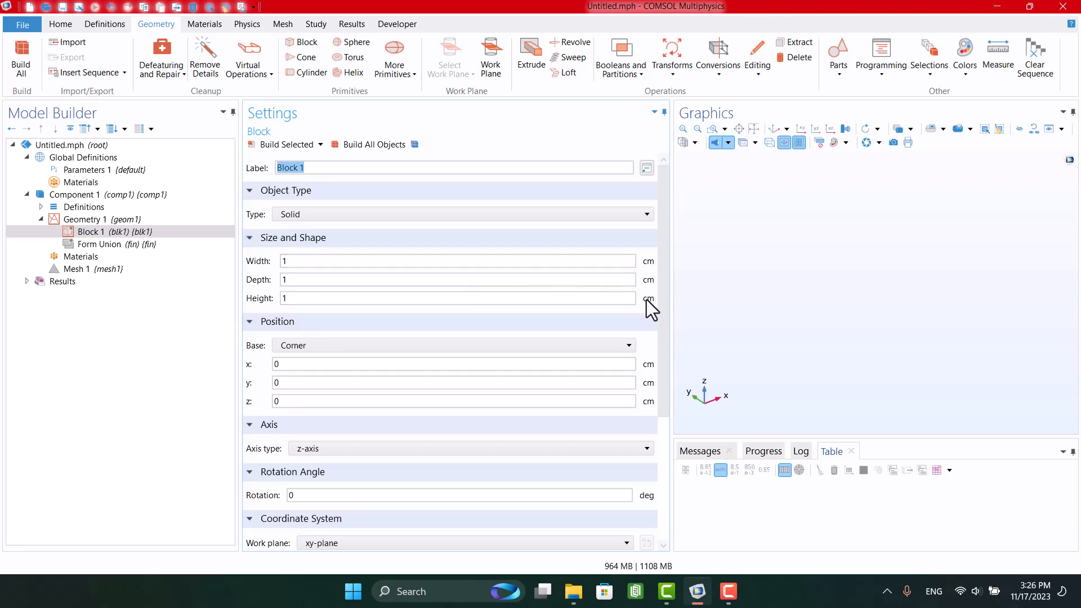
# Set Geometry 1's length unit to inches and check the units in Block 1's settings
pyautogui.click(76, 223)
pyautogui.click(274, 247)
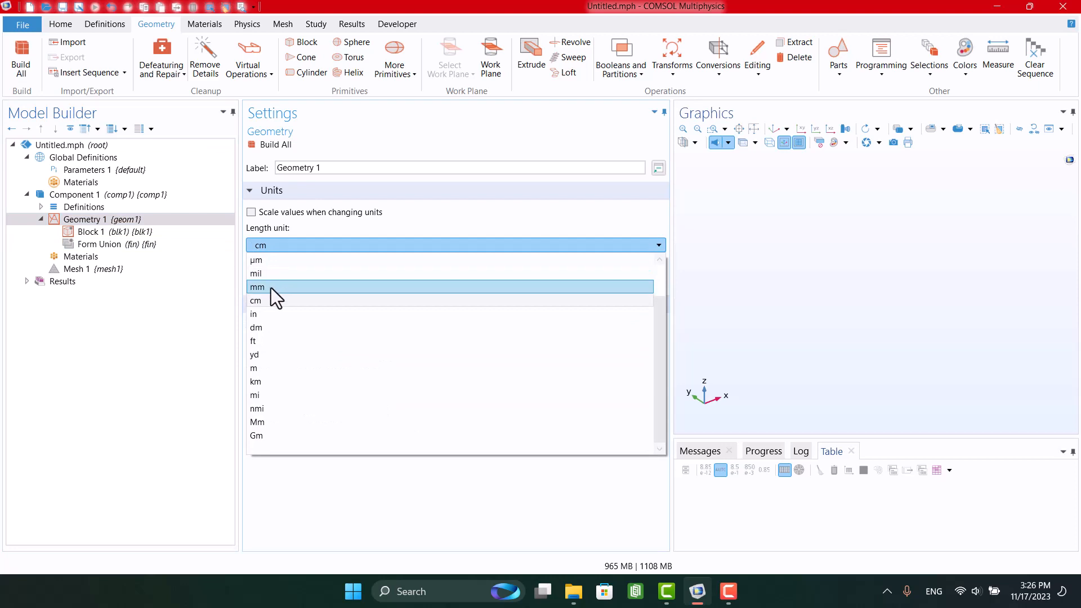
pyautogui.click(264, 313)
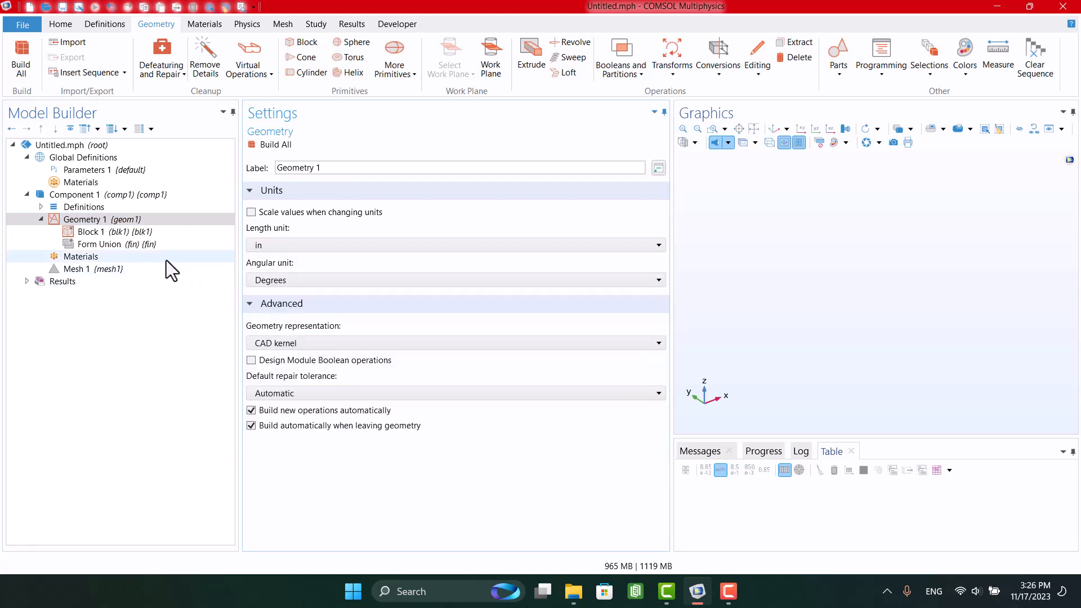
pyautogui.click(125, 233)
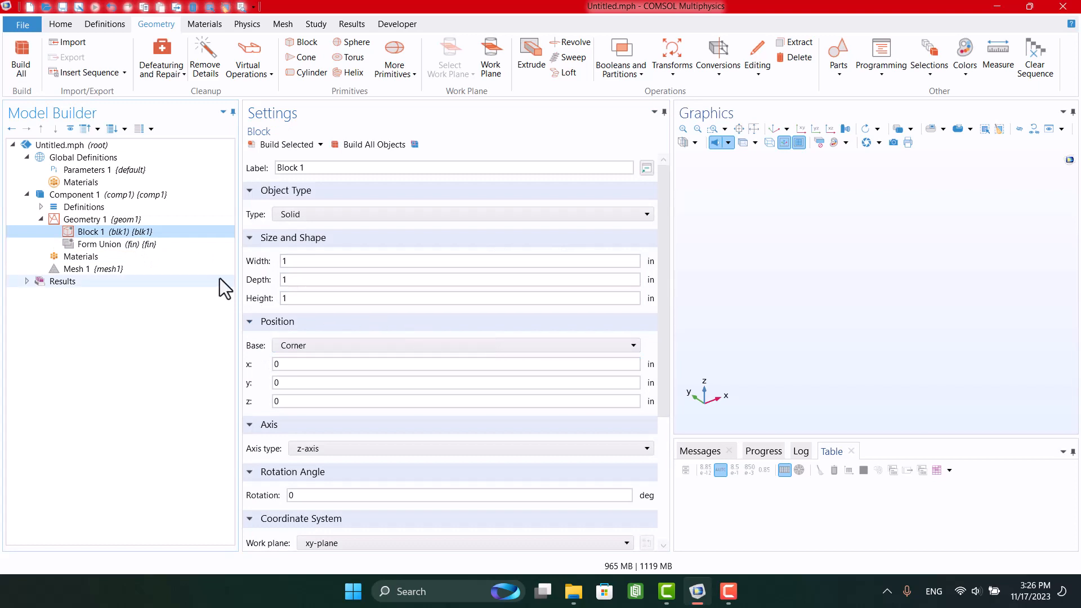
# Set Geometry 1's length unit back to cm and return to Block 1's settings
pyautogui.click(79, 220)
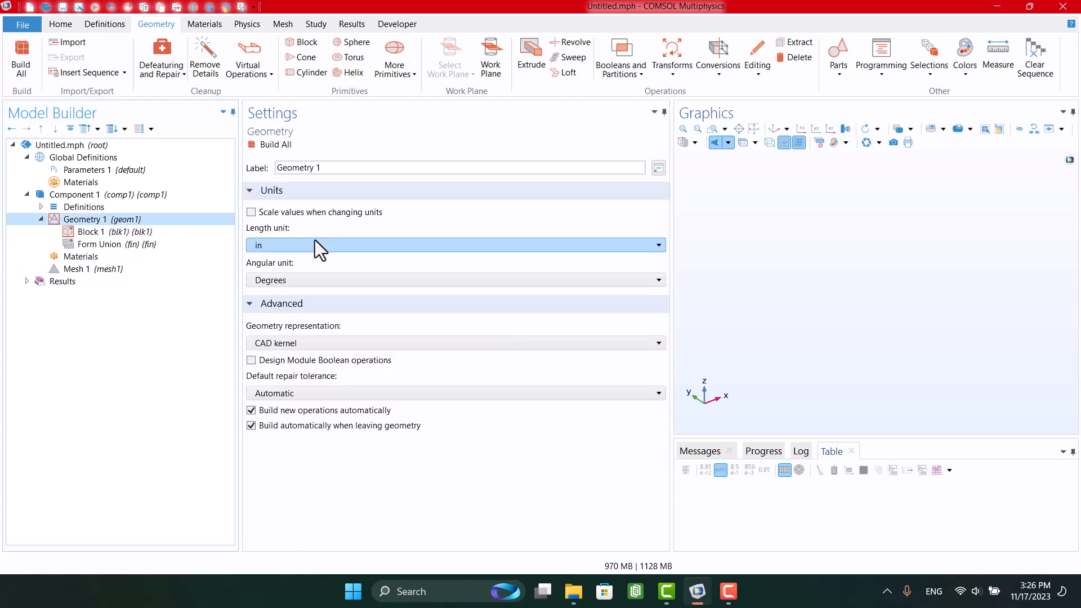
pyautogui.click(316, 242)
pyautogui.click(289, 295)
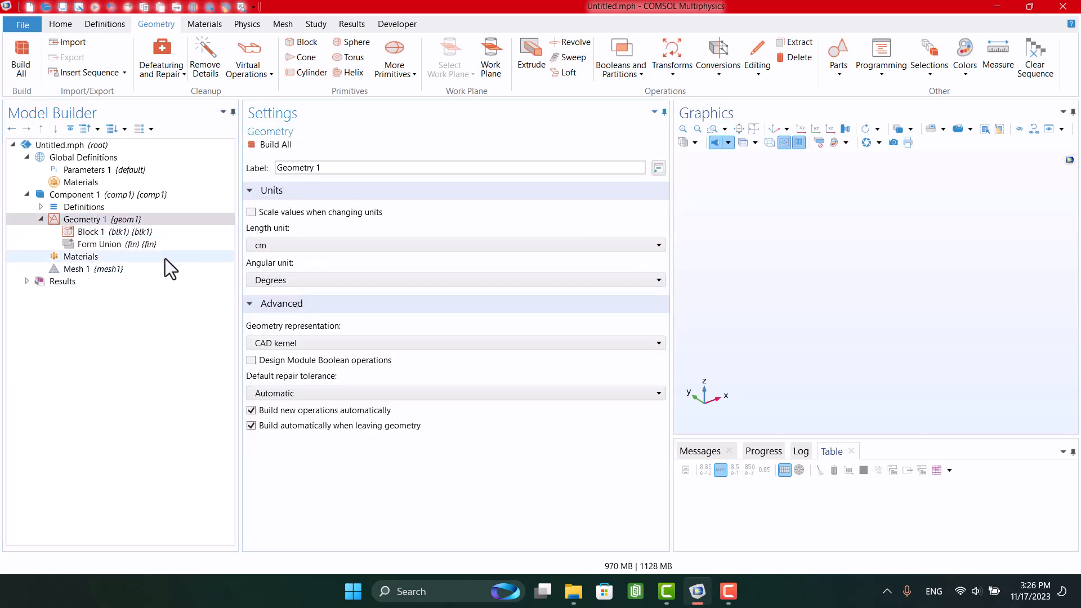
pyautogui.click(114, 232)
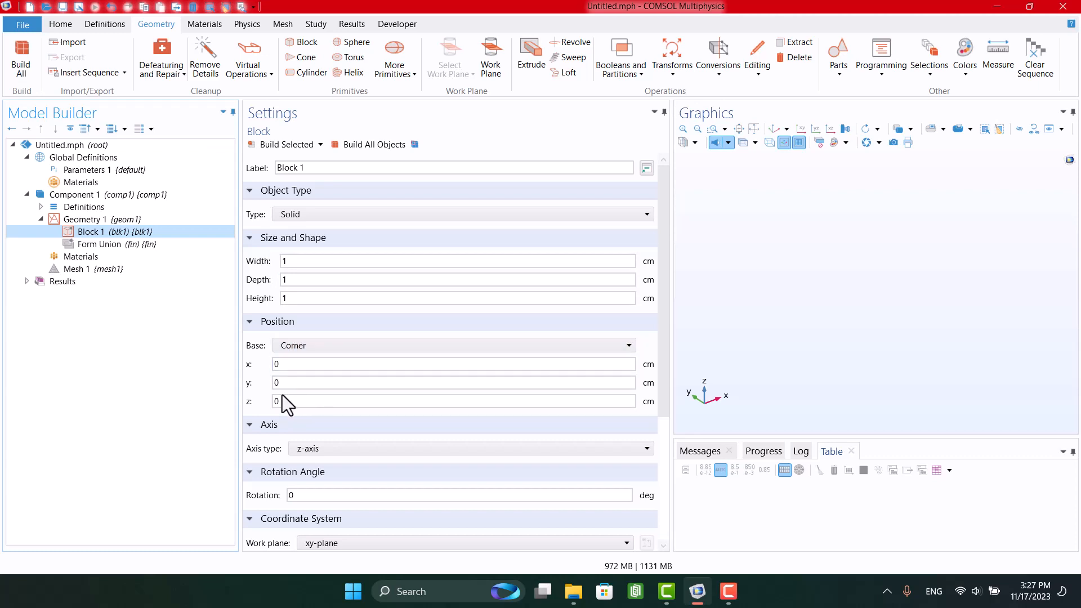
# Build Block 1, set its width to 2 cm and rebuild it
pyautogui.click(284, 144)
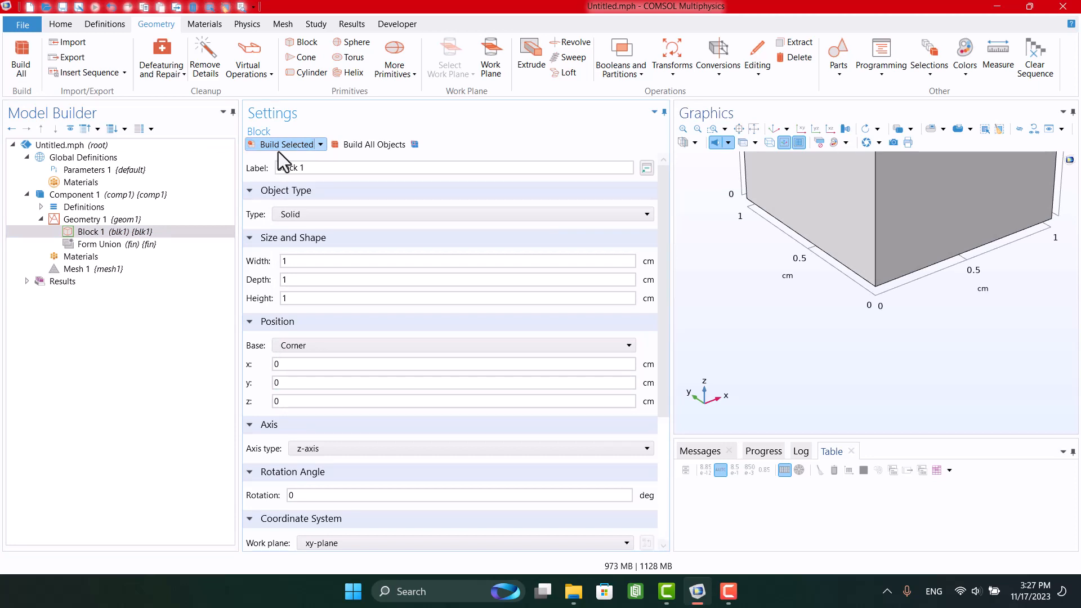
pyautogui.click(754, 129)
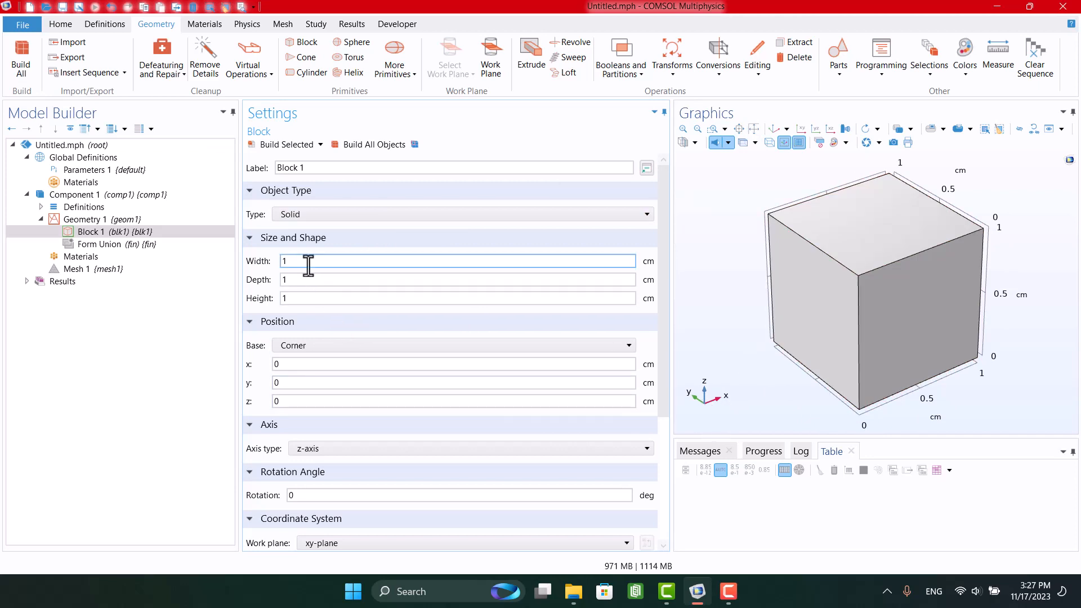
pyautogui.moveTo(293, 261); pyautogui.dragTo(276, 258)
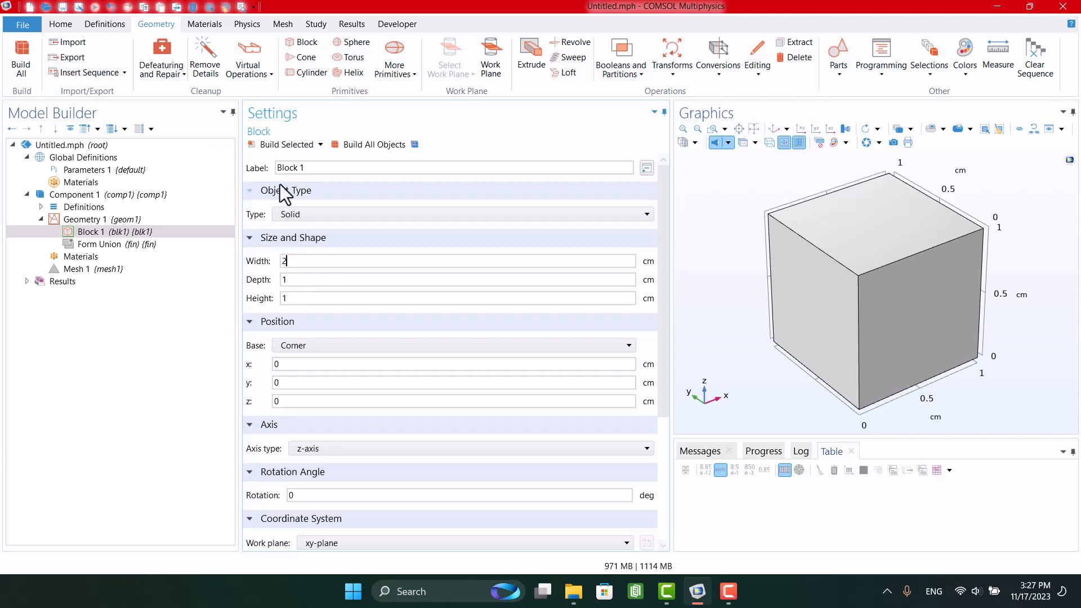
pyautogui.click(282, 146)
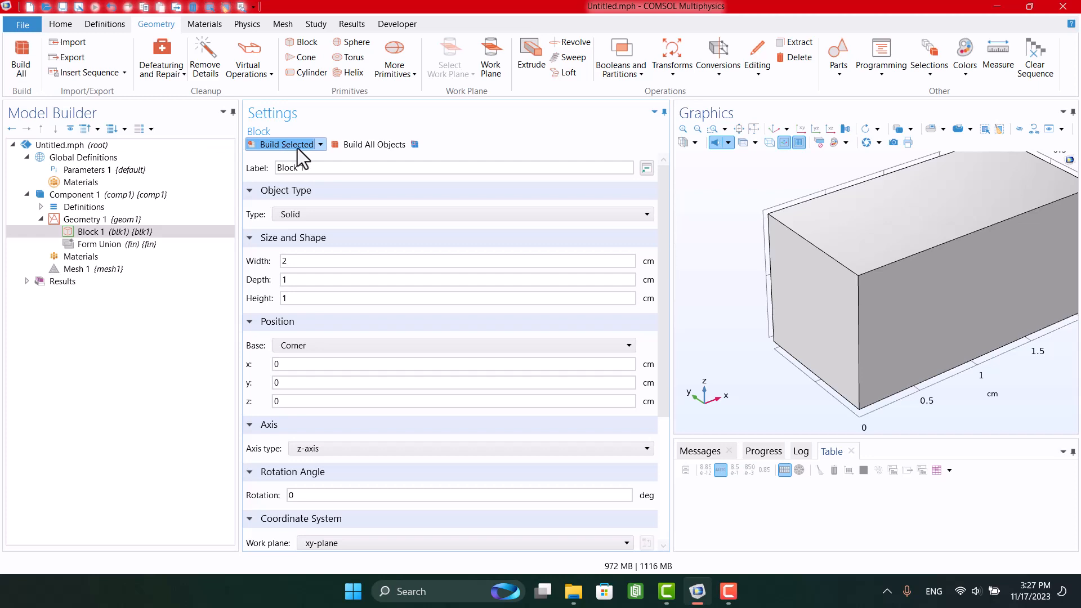
pyautogui.click(752, 130)
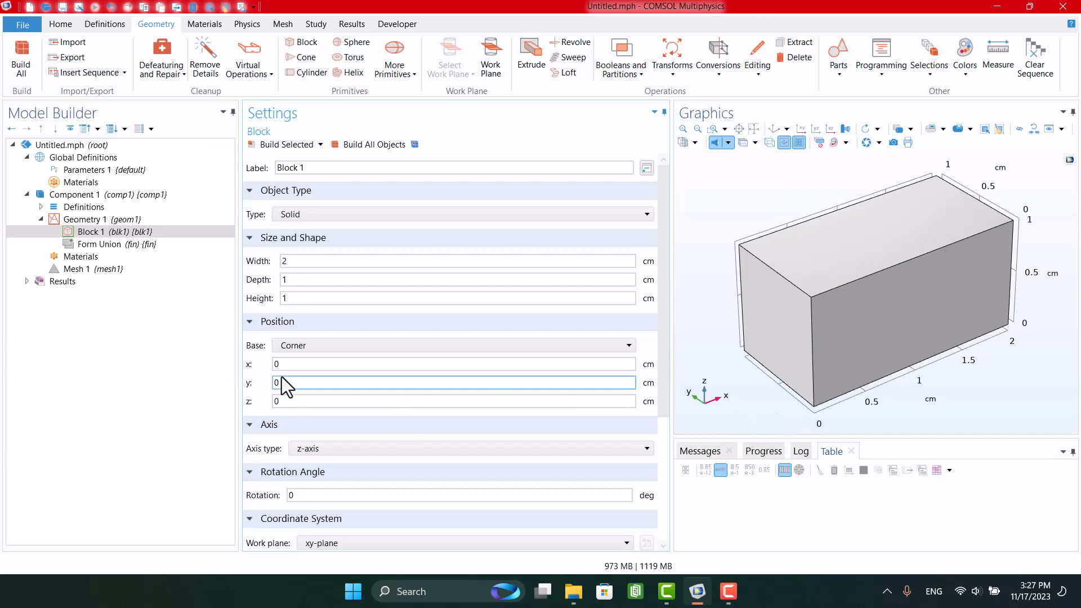
# Set the x position of Block 1's corner to 1 cm and rebuild the block
pyautogui.click(814, 409)
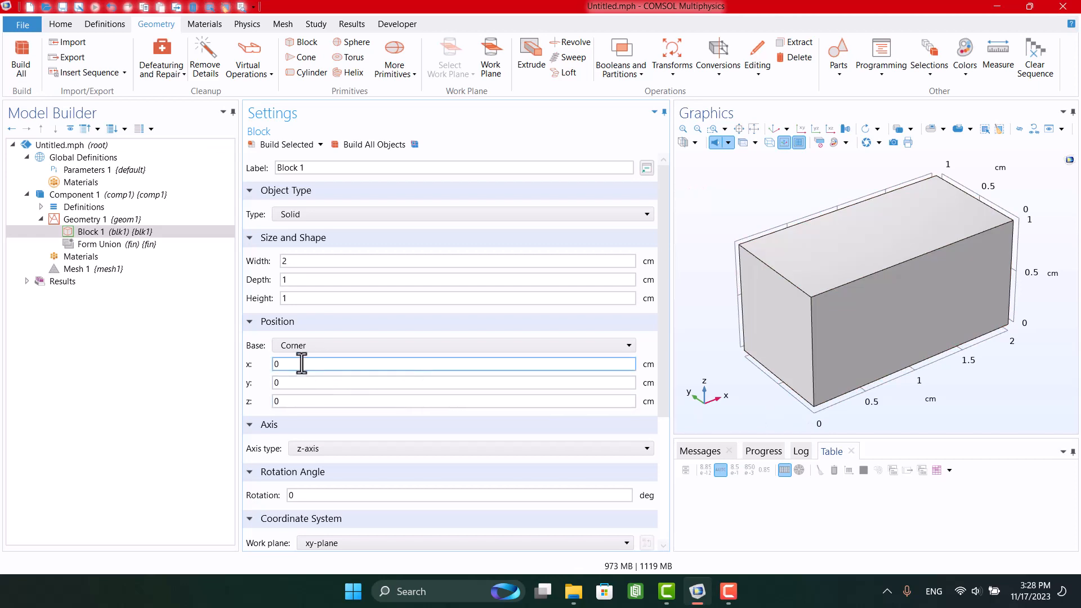
pyautogui.moveTo(299, 364); pyautogui.dragTo(265, 365)
pyautogui.write('1')
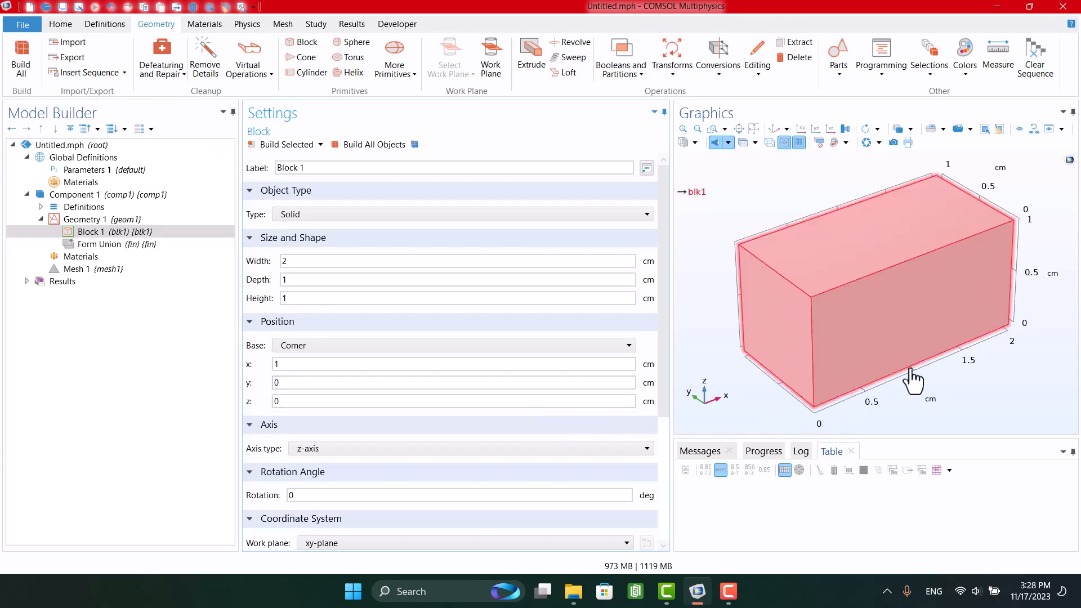
pyautogui.click(272, 142)
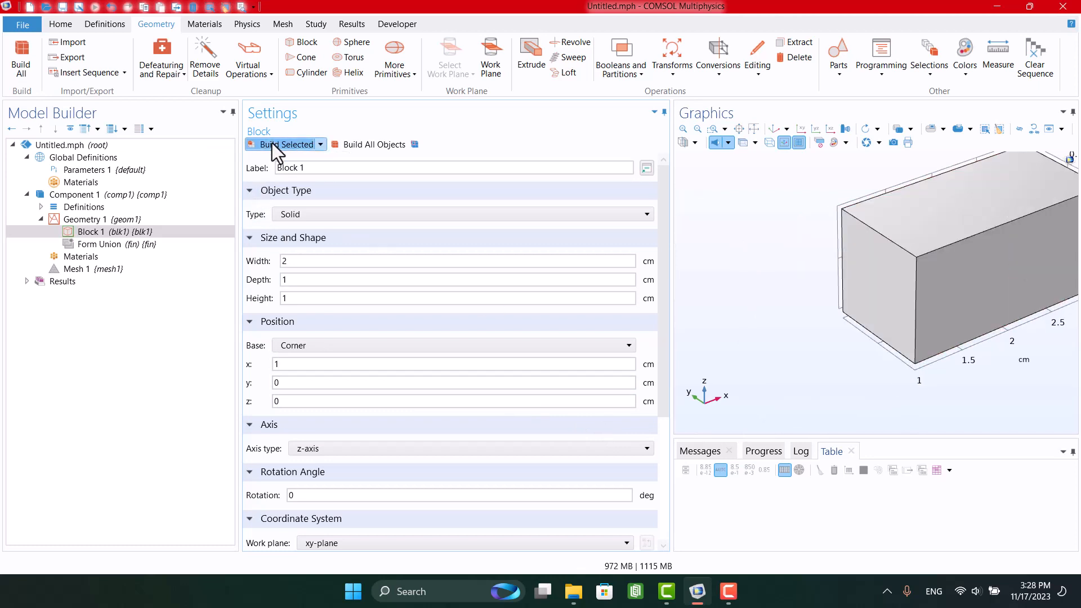
# Set the y position of Block 1's corner to 10 cm, rebuild the block and inspect its new location
pyautogui.click(288, 383)
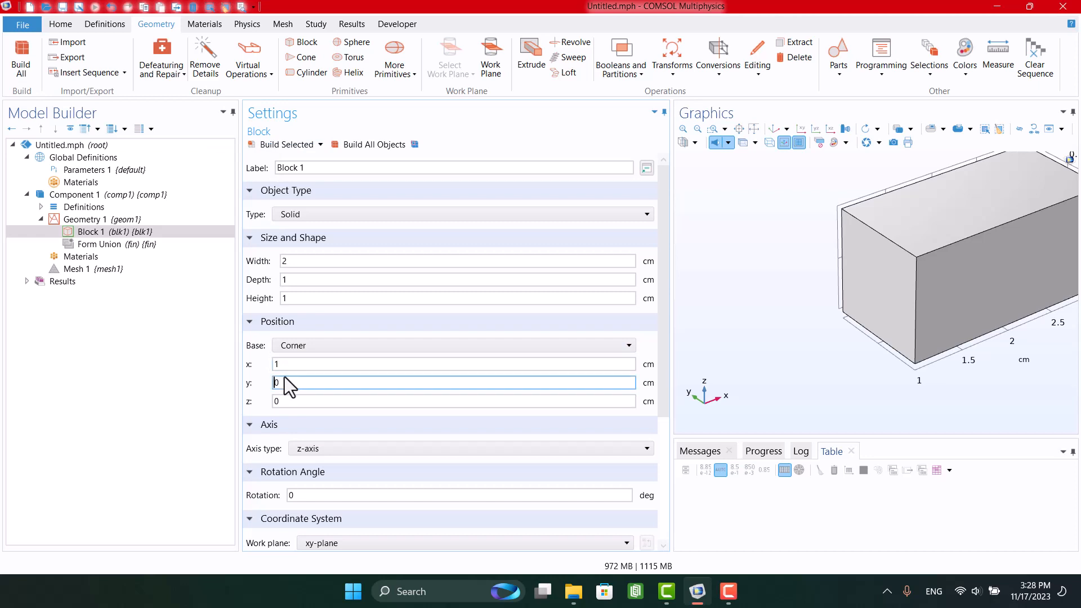
pyautogui.write('1')
pyautogui.click(285, 148)
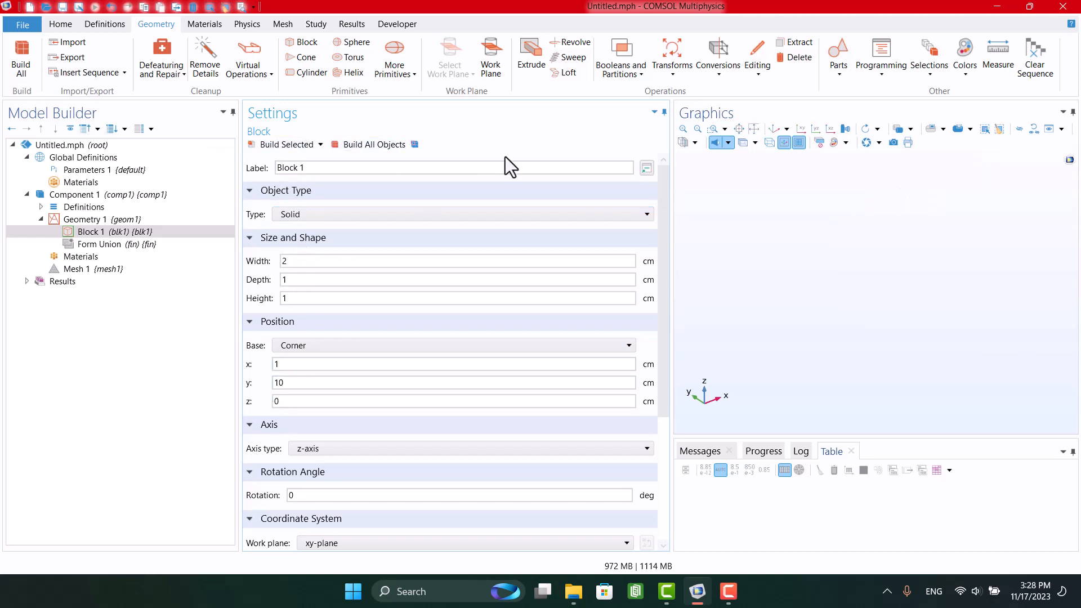
pyautogui.click(745, 138)
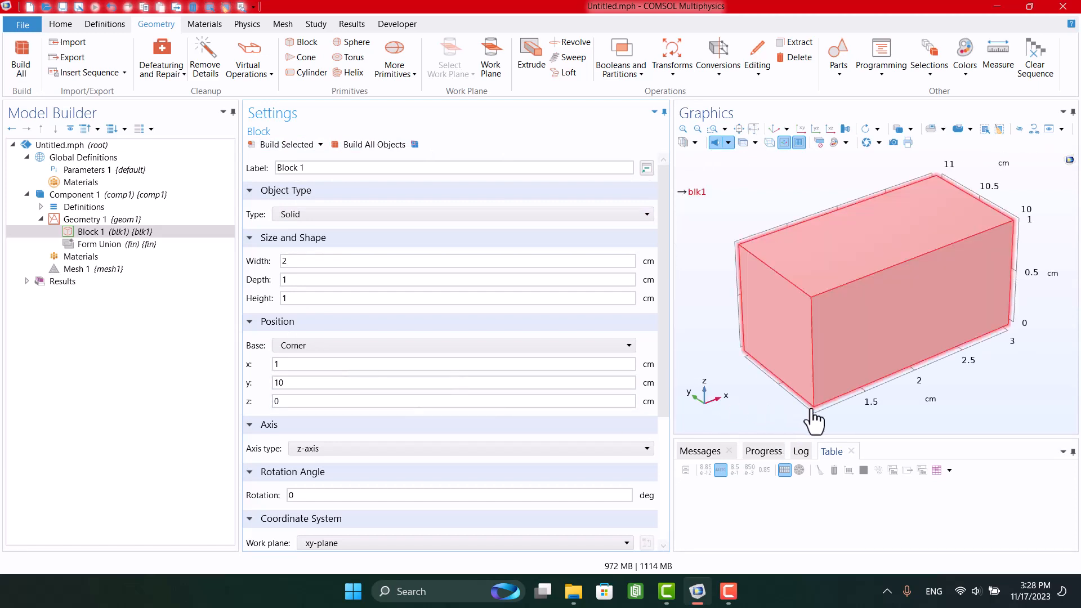
pyautogui.moveTo(808, 306); pyautogui.dragTo(809, 321, button='middle')
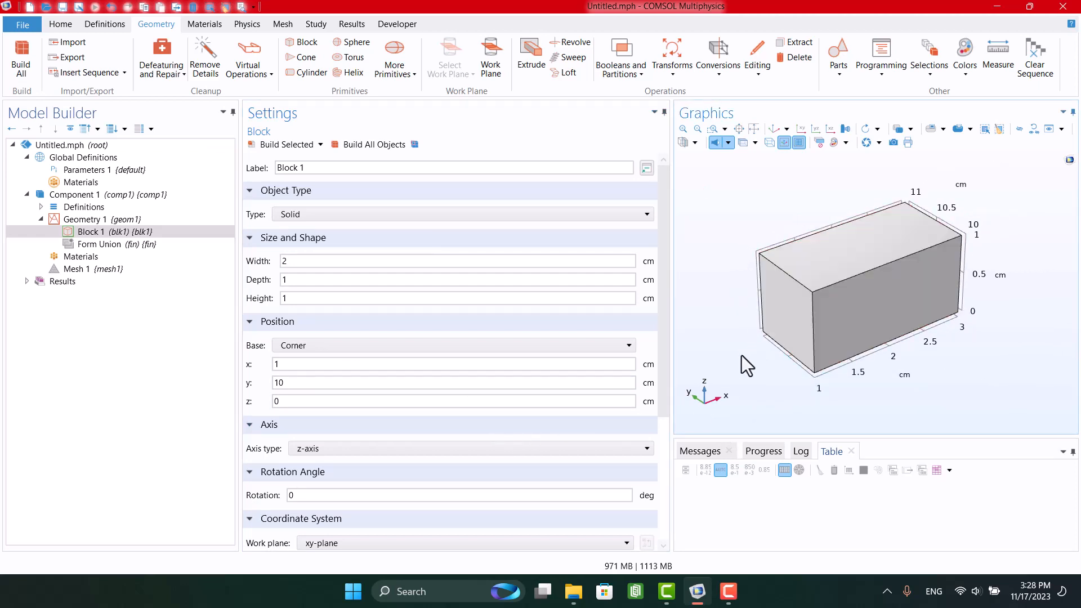
# Set Block 1's x and y positions to 0 cm and rebuild the block
pyautogui.click(314, 382)
pyautogui.doubleClick(292, 382)
pyautogui.press('BackSpace')
pyautogui.doubleClick(293, 364)
pyautogui.write('0')
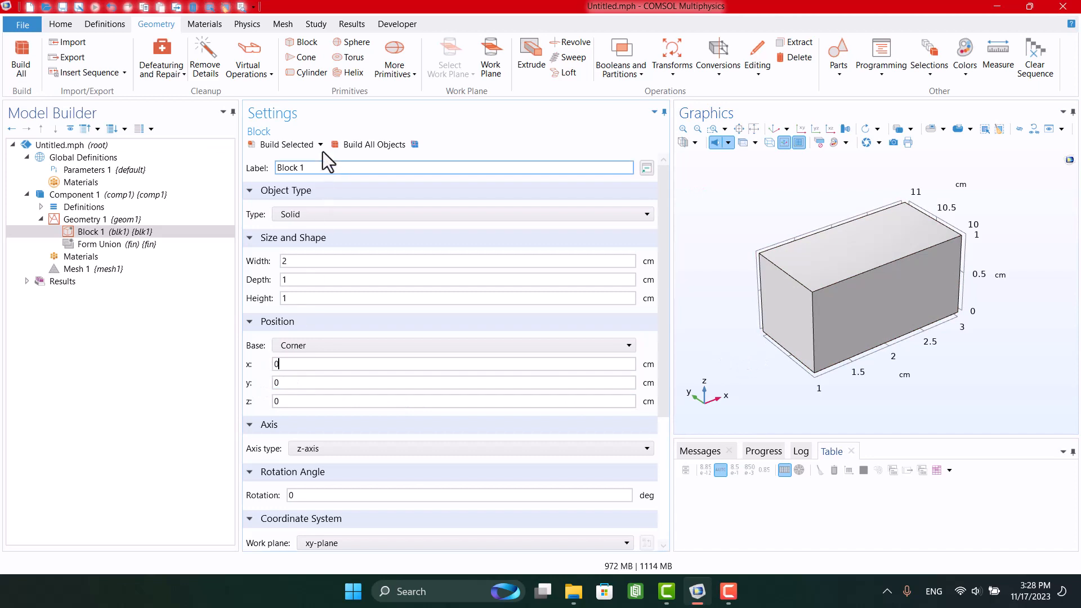
pyautogui.click(302, 144)
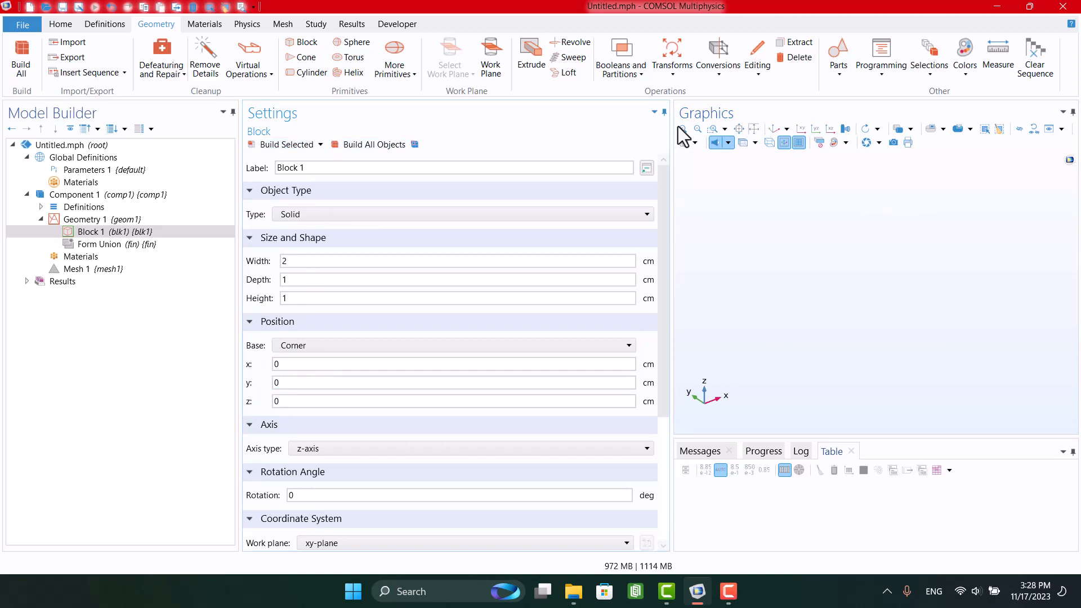
pyautogui.click(753, 128)
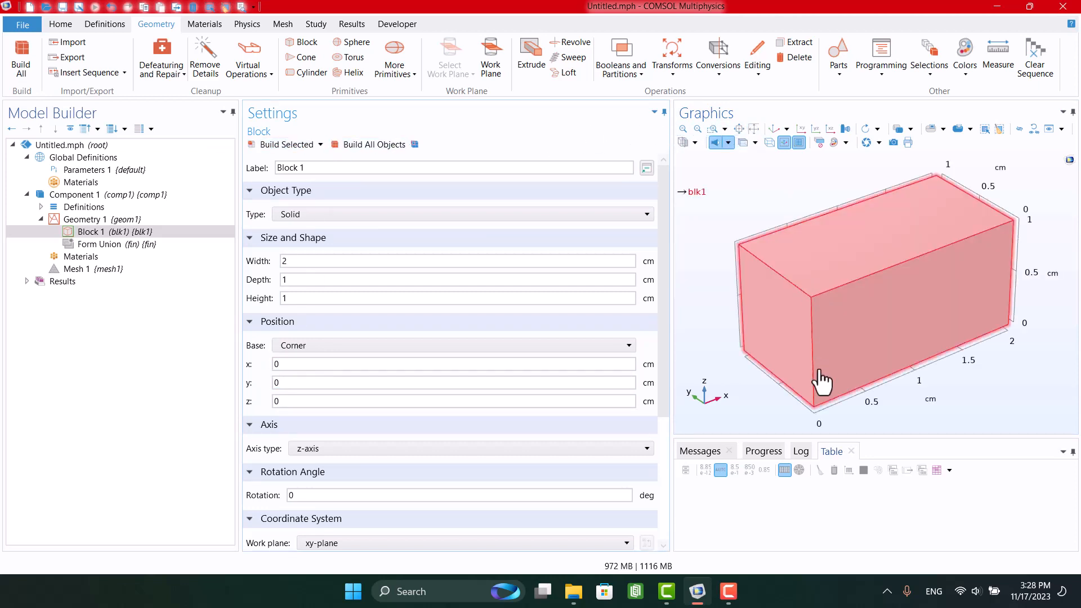
# Change Block 1's position base to Center and rebuild the block
pyautogui.click(315, 350)
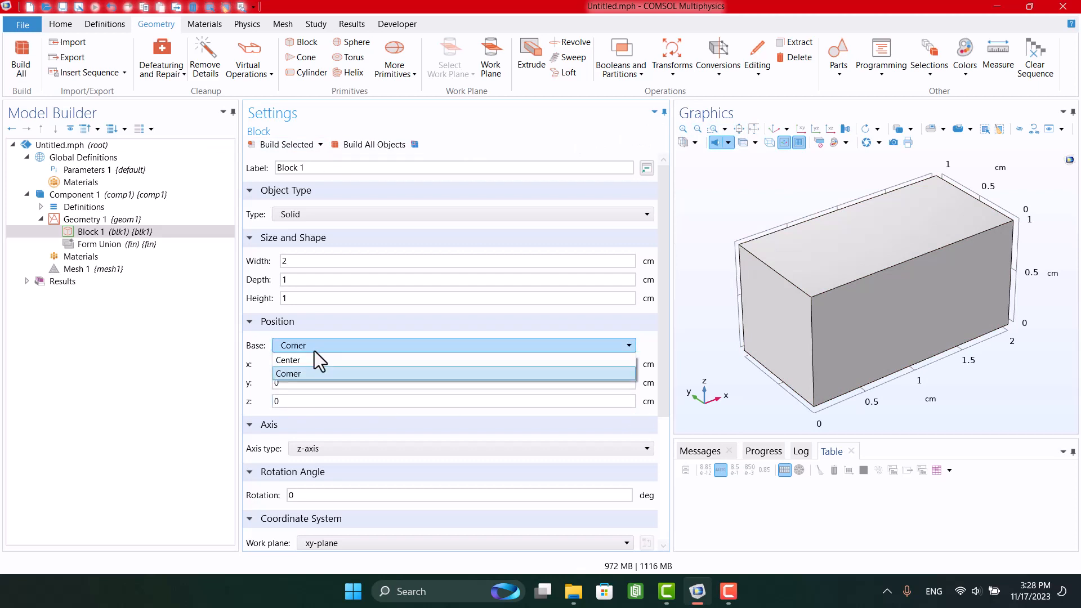
pyautogui.click(314, 360)
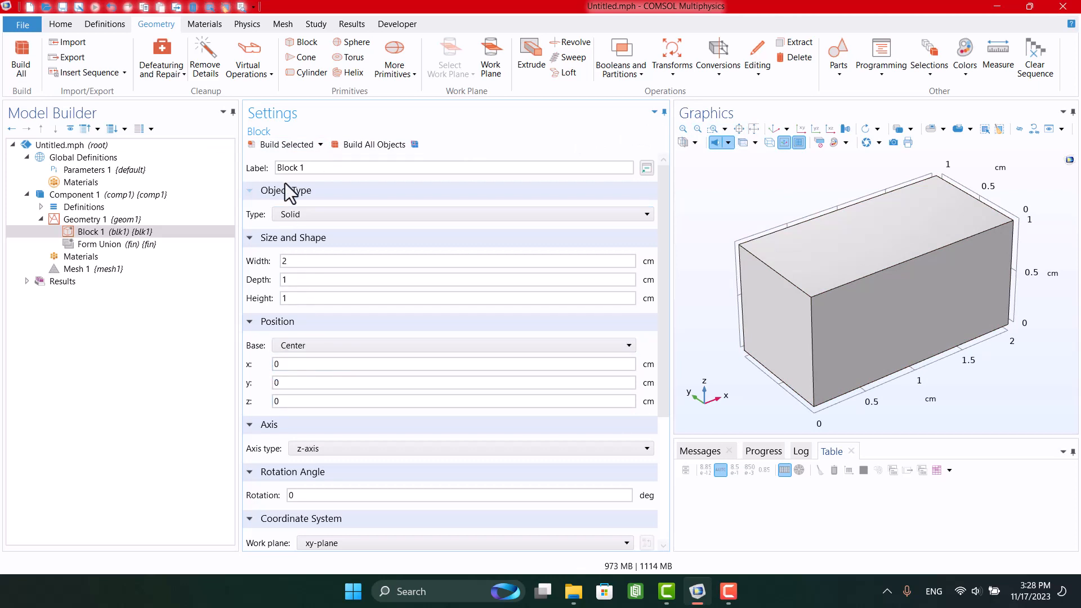
pyautogui.click(285, 145)
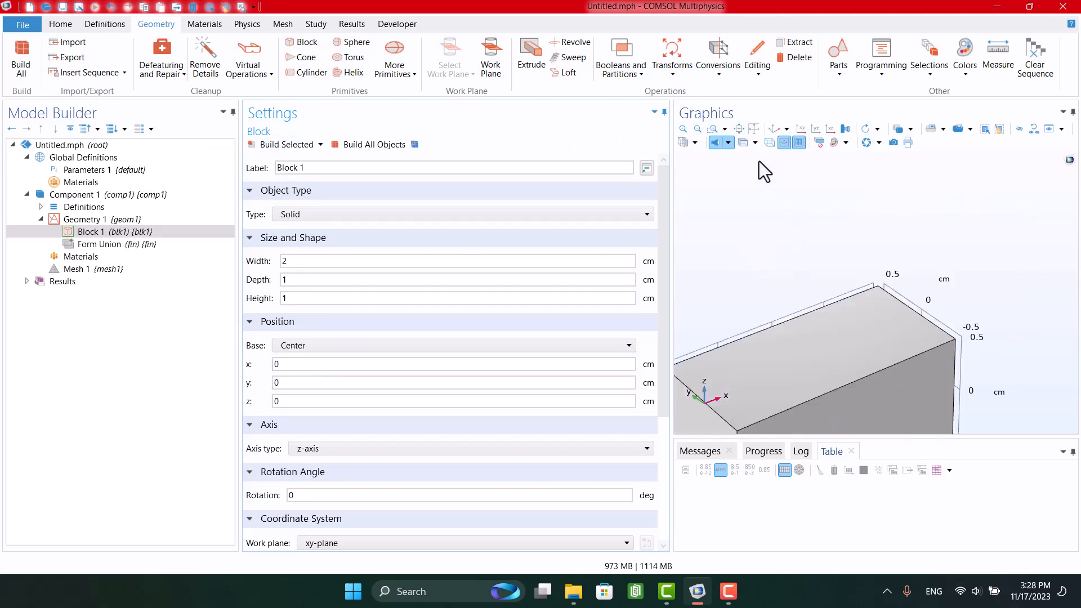
pyautogui.click(753, 133)
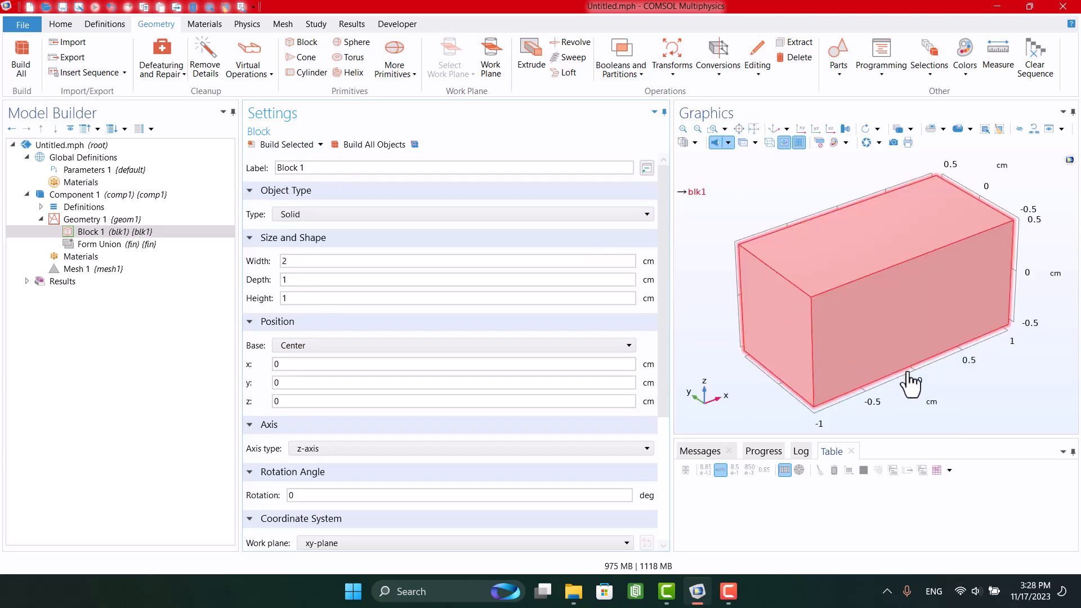
# Inspect the centred block and its axis scales by rotating, panning and zooming the 3D view
pyautogui.moveTo(916, 374); pyautogui.dragTo(940, 374)
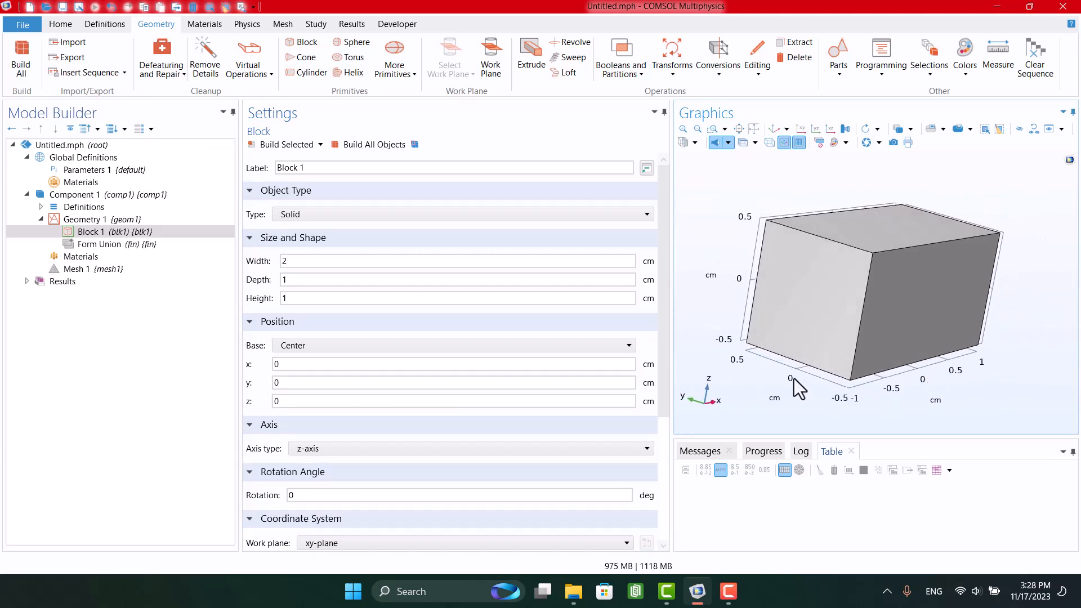
pyautogui.moveTo(795, 388); pyautogui.dragTo(779, 394)
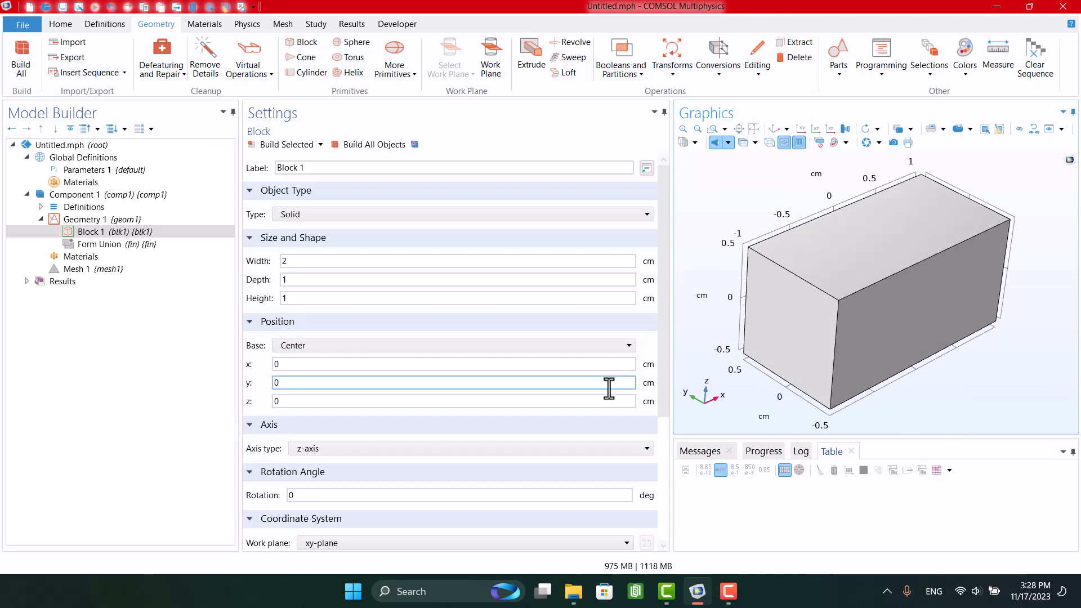
pyautogui.moveTo(930, 398); pyautogui.dragTo(921, 402)
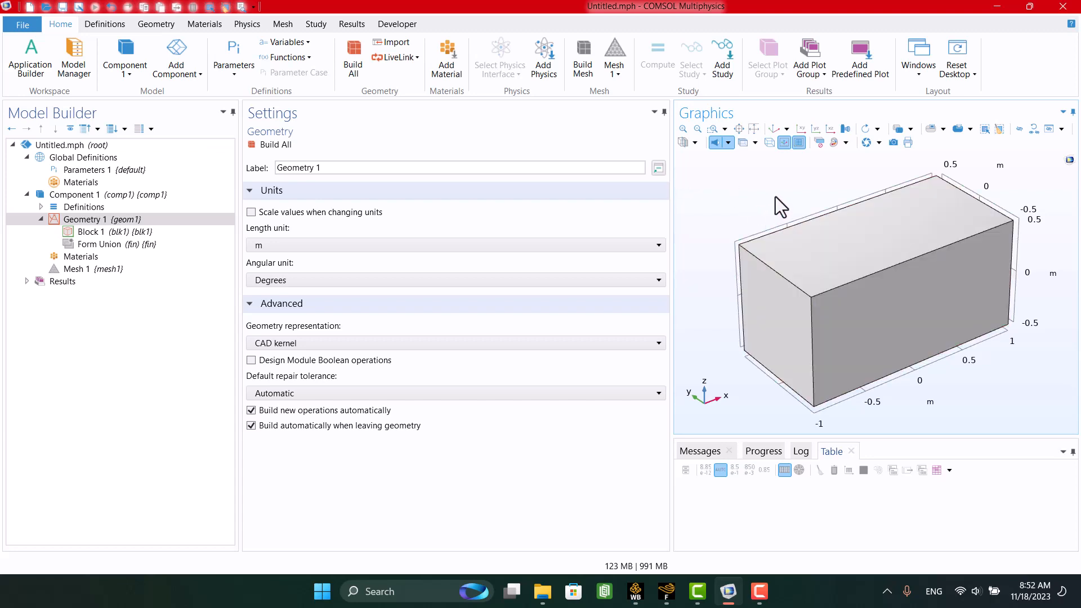
pyautogui.moveTo(775, 197)
pyautogui.mouseDown()
pyautogui.moveTo(786, 181)
pyautogui.moveTo(823, 191)
pyautogui.moveTo(825, 209)
pyautogui.moveTo(784, 204)
pyautogui.moveTo(767, 187)
pyautogui.moveTo(784, 208)
pyautogui.moveTo(897, 171)
pyautogui.moveTo(965, 188)
pyautogui.moveTo(767, 191)
pyautogui.moveTo(805, 208)
pyautogui.moveTo(784, 231)
pyautogui.moveTo(771, 217)
pyautogui.mouseUp()
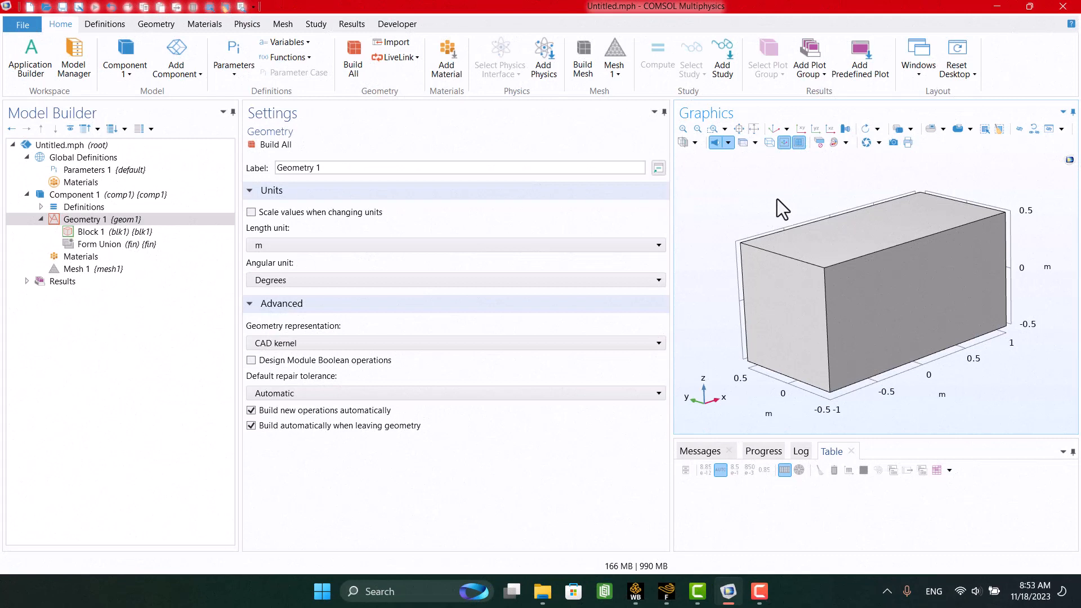
pyautogui.moveTo(769, 197)
pyautogui.mouseDown(button='right')
pyautogui.moveTo(844, 193)
pyautogui.moveTo(829, 211)
pyautogui.moveTo(782, 186)
pyautogui.moveTo(750, 200)
pyautogui.moveTo(767, 214)
pyautogui.moveTo(818, 193)
pyautogui.moveTo(752, 188)
pyautogui.moveTo(771, 210)
pyautogui.moveTo(813, 198)
pyautogui.moveTo(781, 208)
pyautogui.mouseUp(button='right')
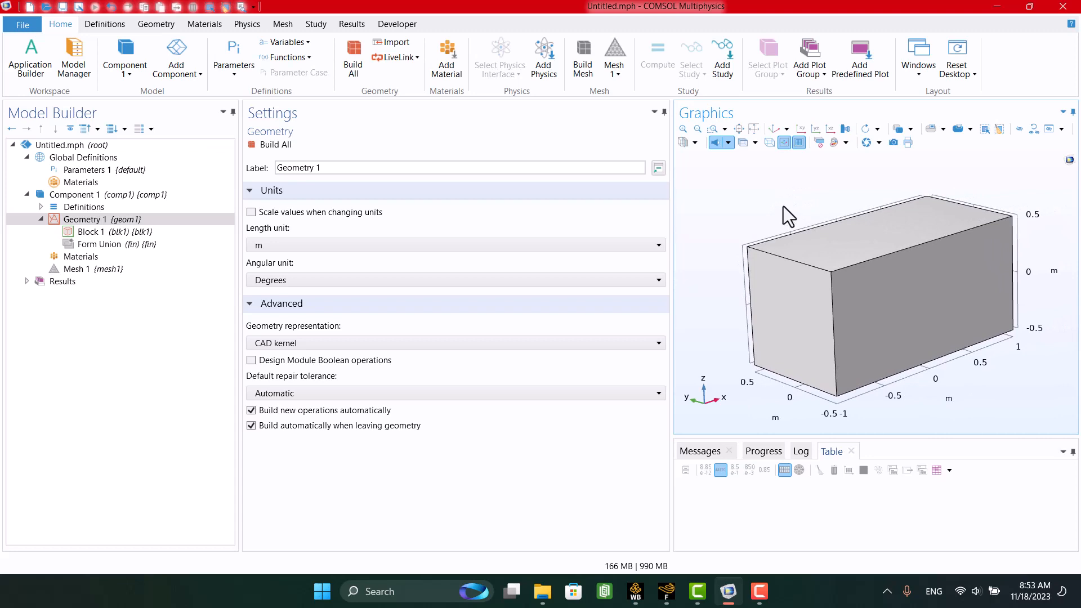
pyautogui.moveTo(783, 205); pyautogui.dragTo(792, 179, button='middle')
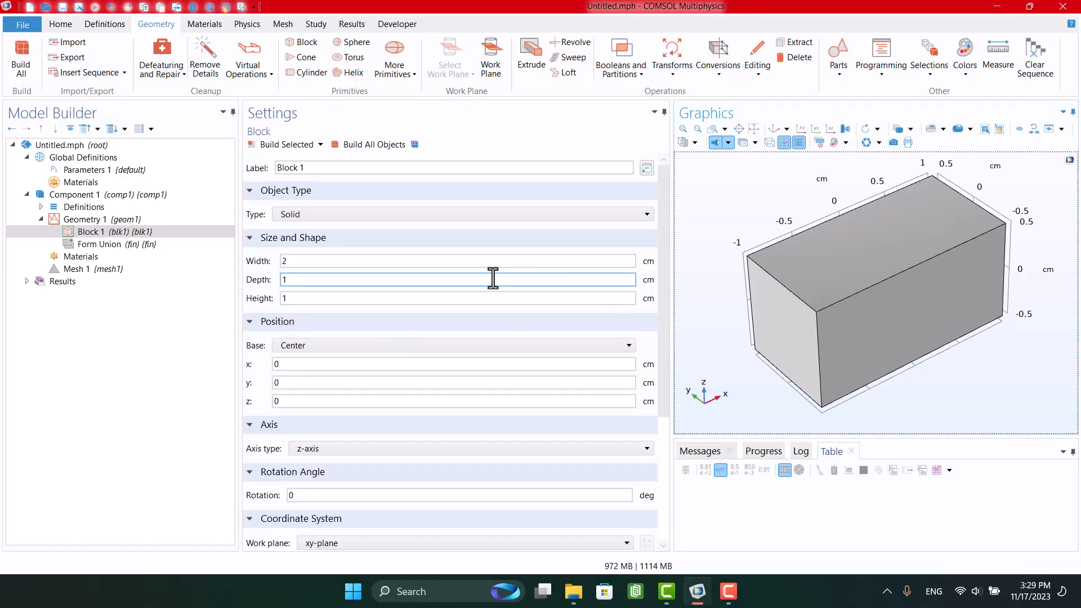
# Collapse the Size and Shape and Position sections of Block 1's settings and expand them again
pyautogui.click(249, 238)
pyautogui.click(252, 258)
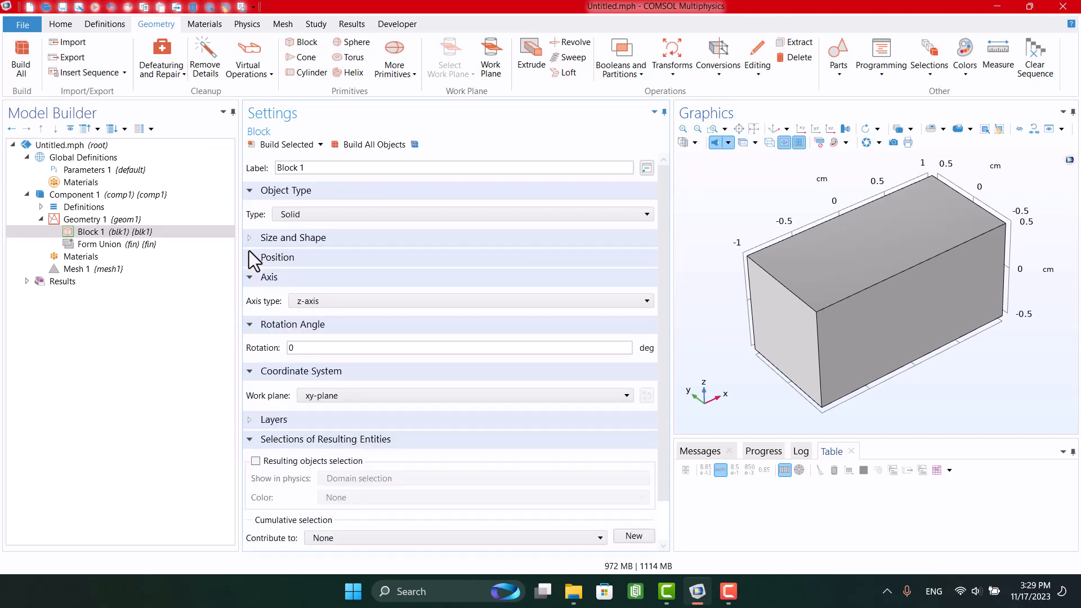
pyautogui.click(250, 254)
pyautogui.click(252, 234)
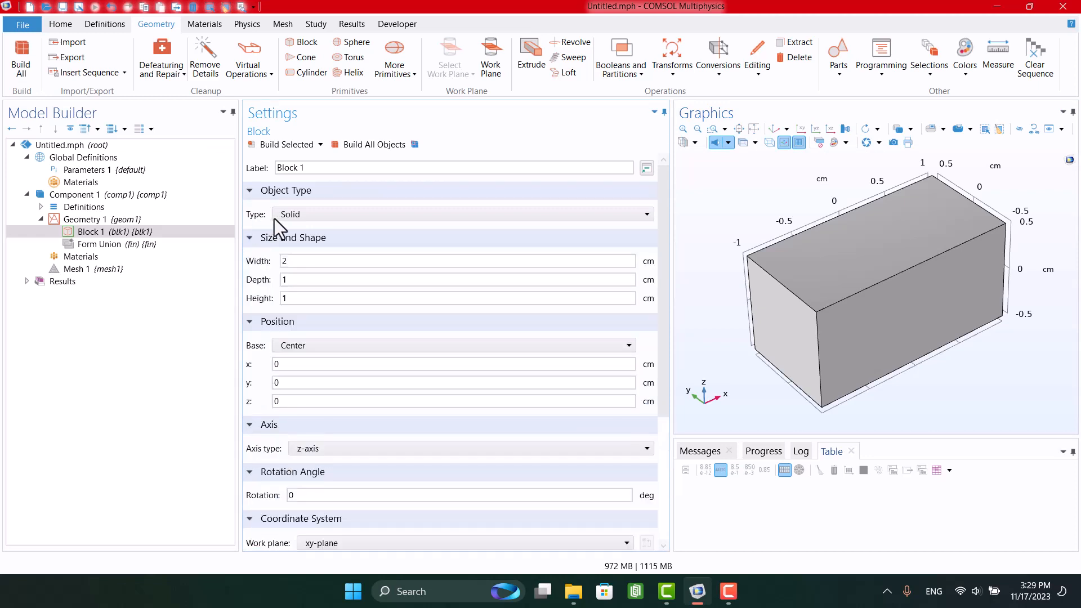
# Set Block 1's object type to Surface
pyautogui.click(305, 218)
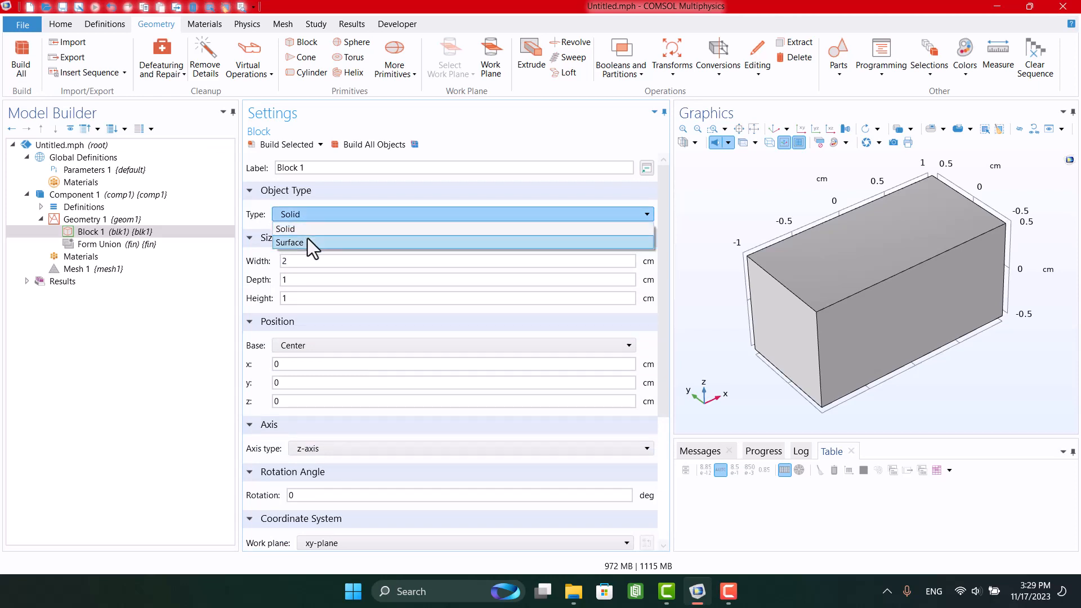
pyautogui.click(307, 238)
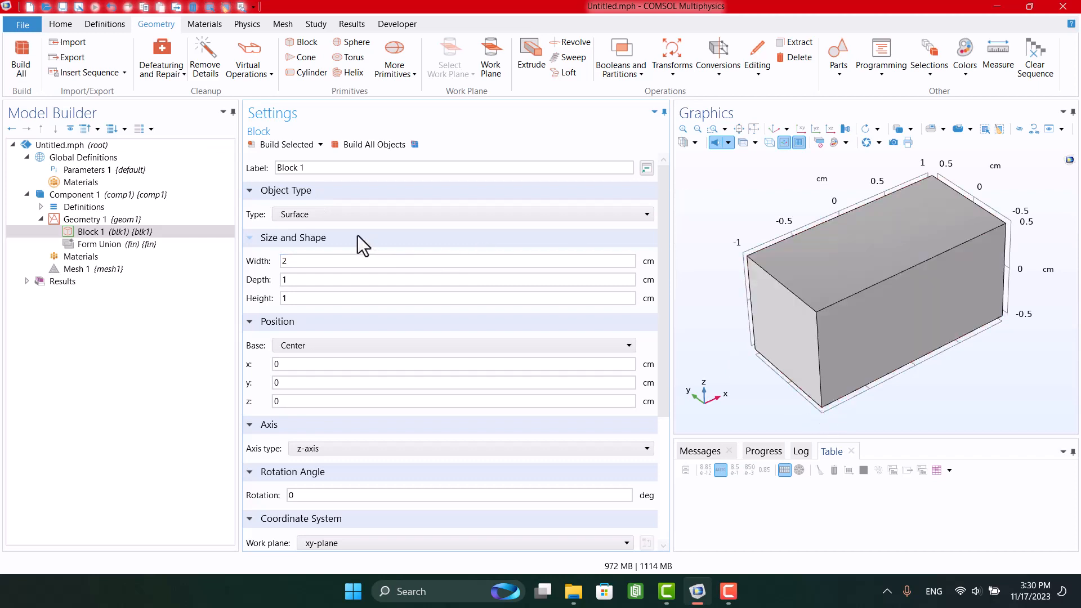
# Set Block 1's object type to Solid and collapse its Size and Shape and Position sections
pyautogui.click(336, 219)
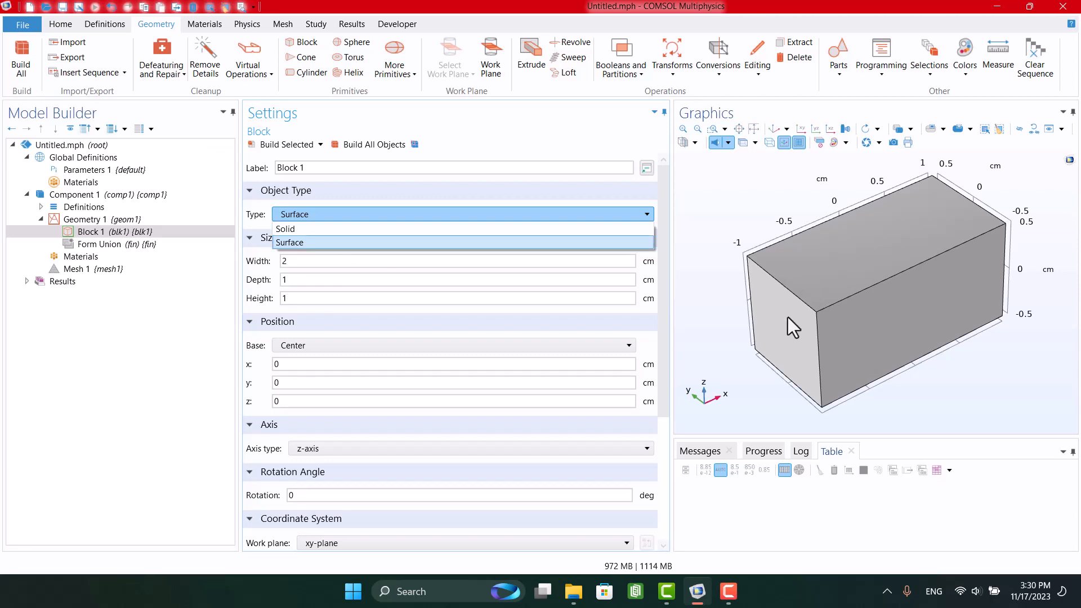
pyautogui.click(288, 229)
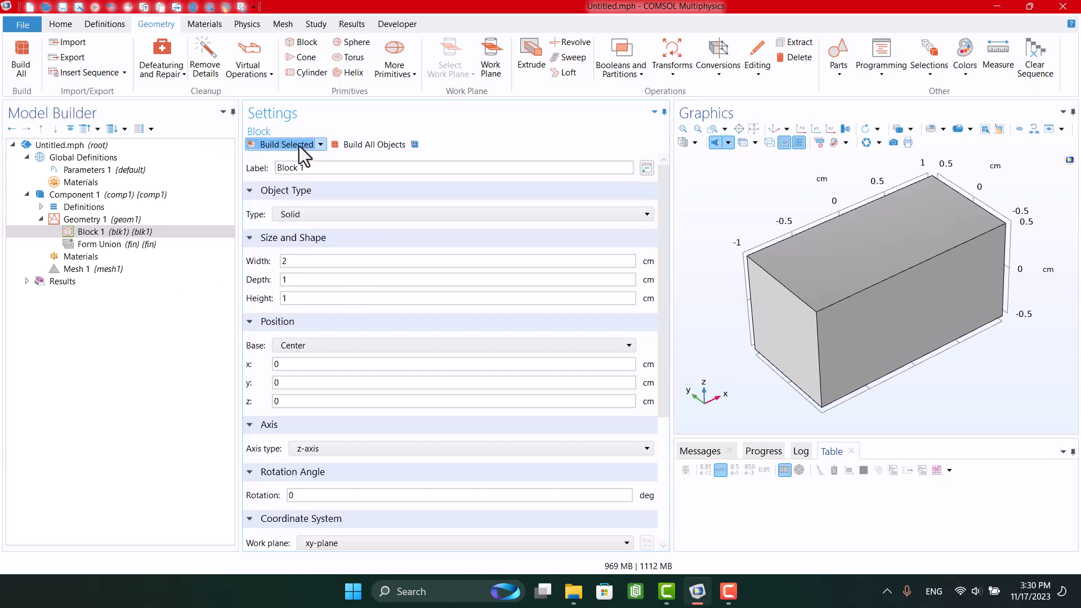
pyautogui.click(296, 238)
pyautogui.click(295, 260)
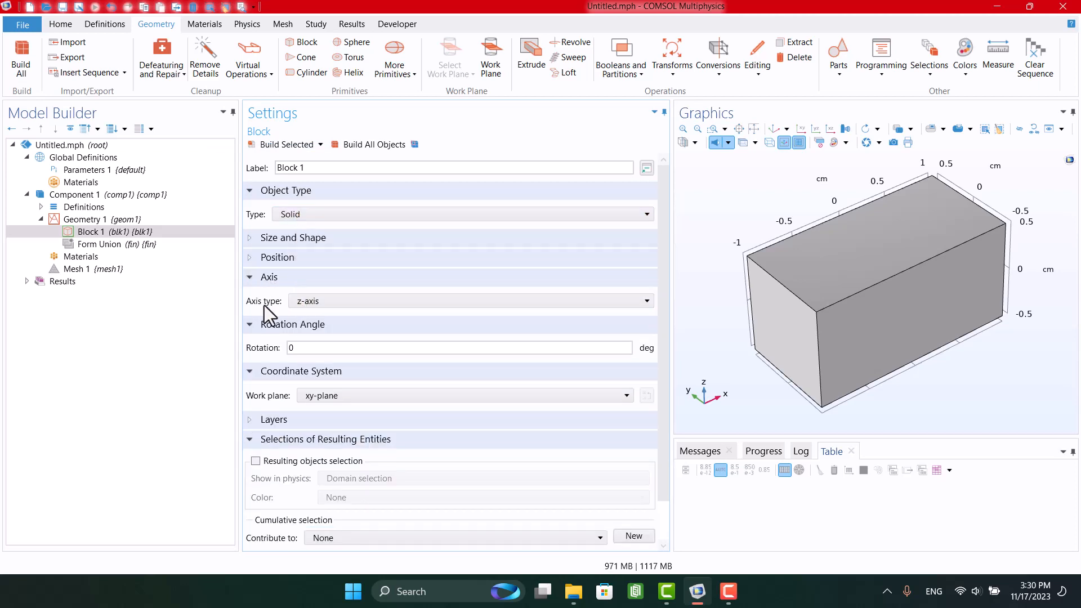
# Rebuild Block 1 with its axis type set to x-axis, and switch the axis type to y-axis
pyautogui.click(313, 304)
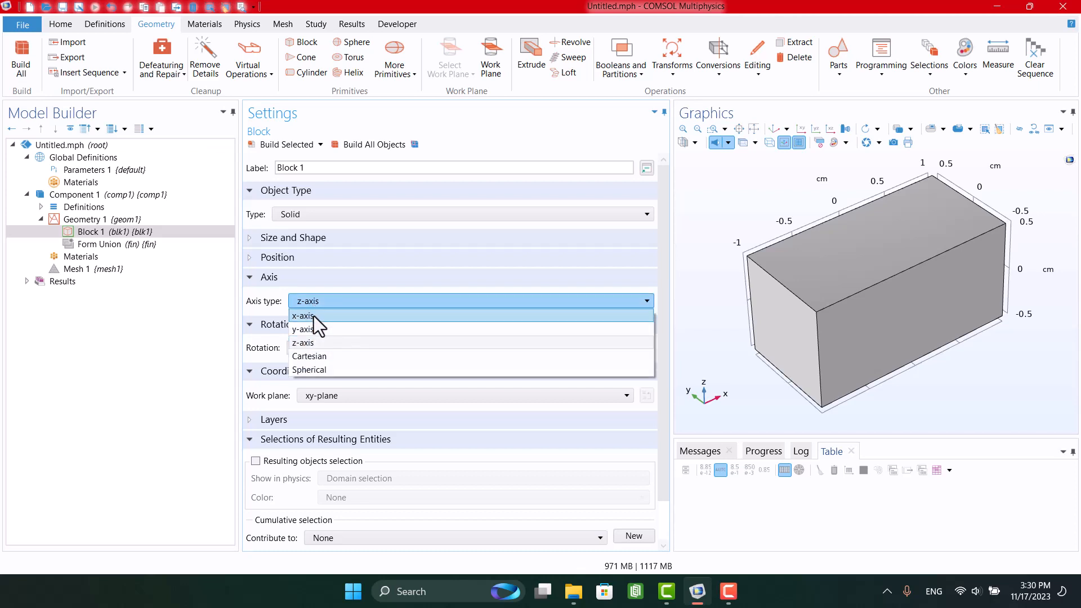
pyautogui.click(313, 315)
pyautogui.click(289, 145)
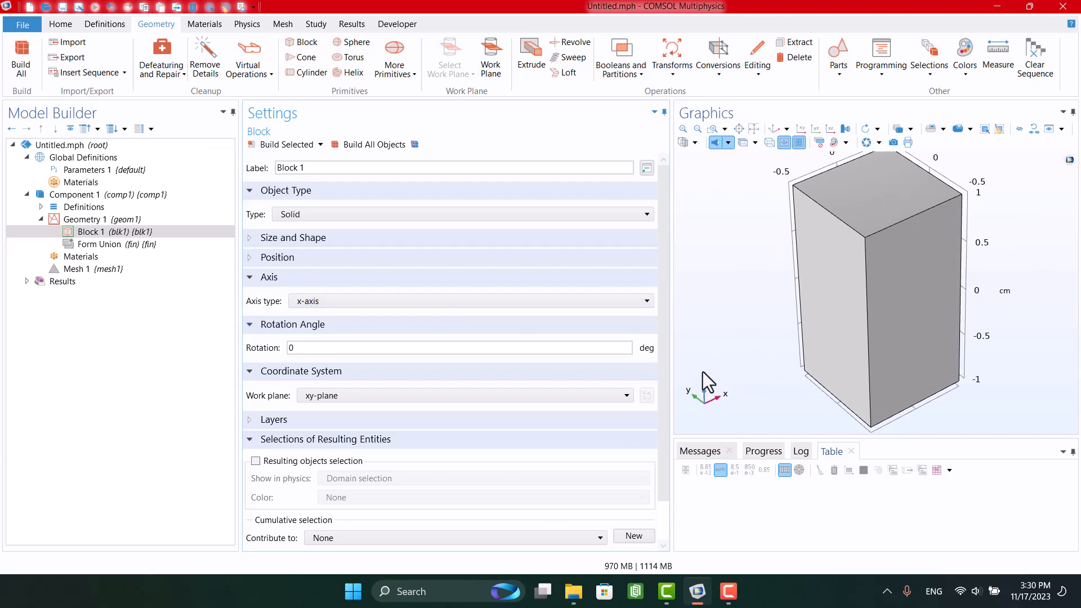
pyautogui.click(305, 304)
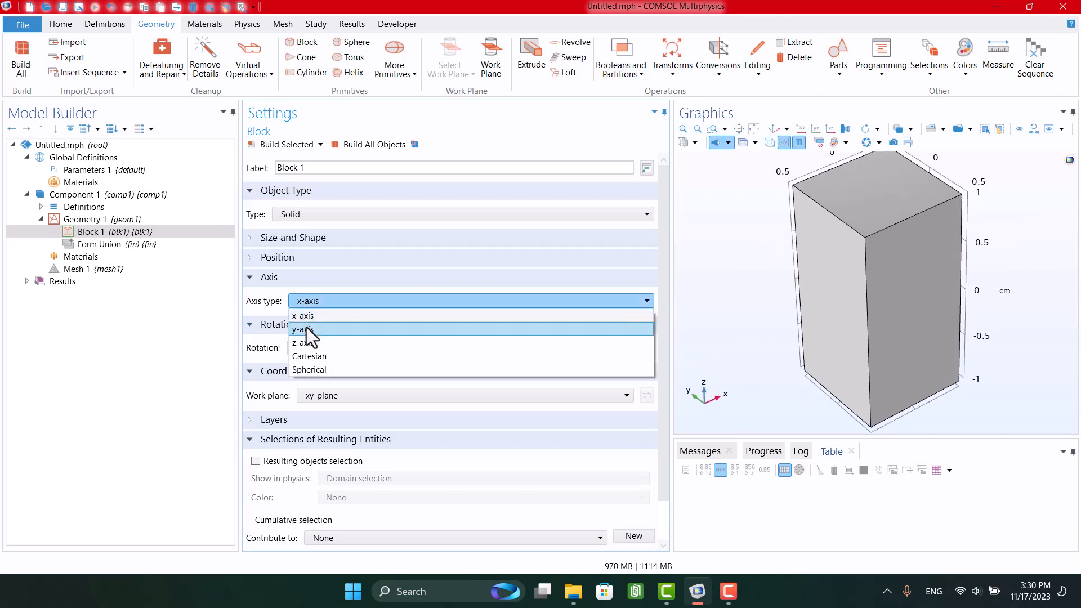
pyautogui.click(306, 328)
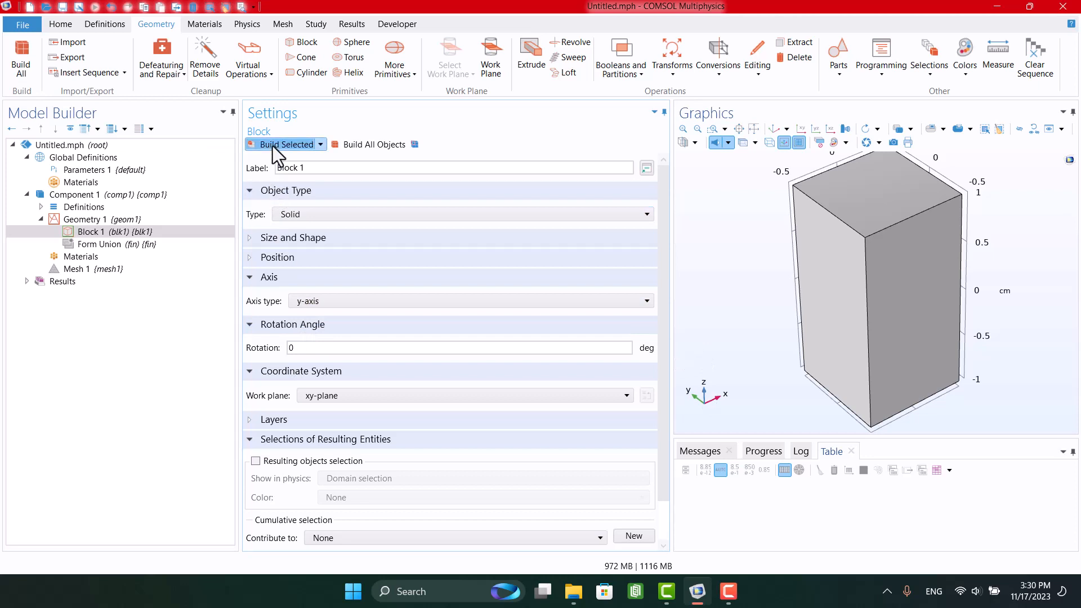
# Rebuild Block 1 with its axis type set to z-axis, and again with y-axis
pyautogui.click(295, 302)
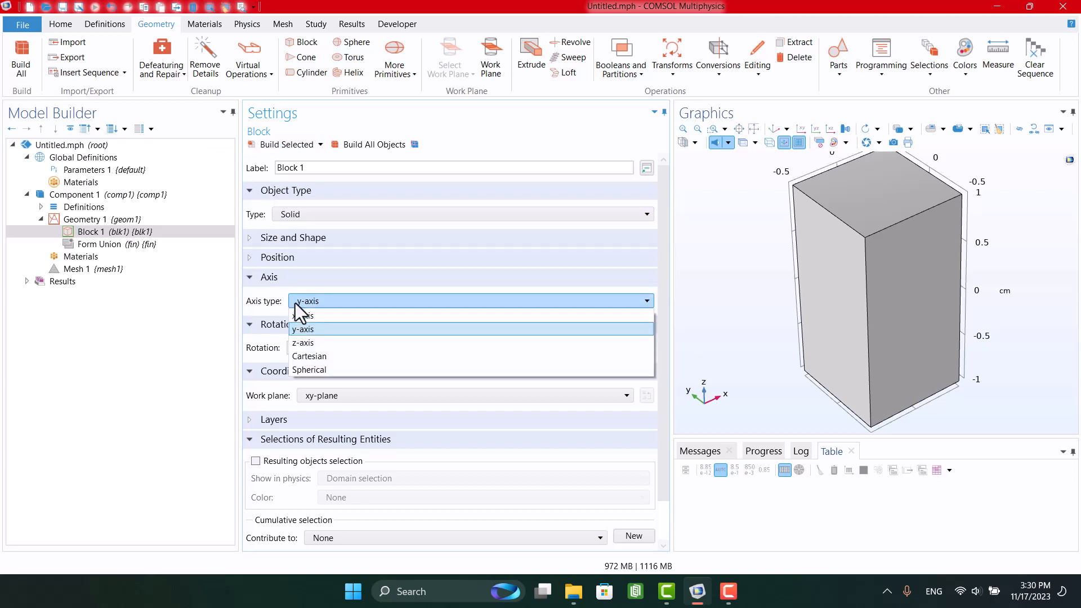
pyautogui.click(311, 341)
pyautogui.click(262, 147)
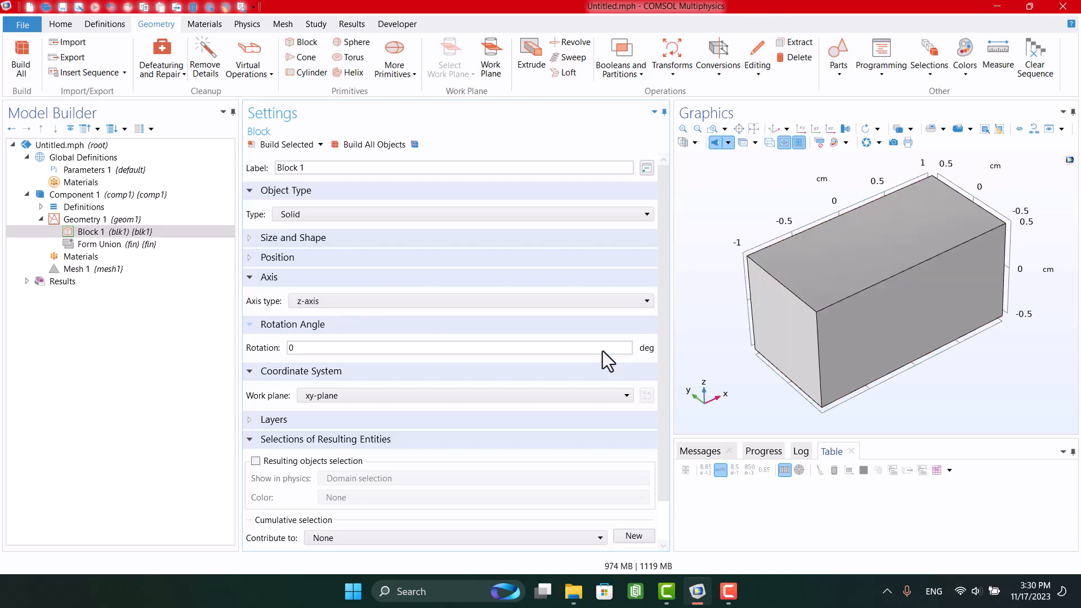
pyautogui.click(299, 307)
pyautogui.click(306, 334)
pyautogui.click(261, 144)
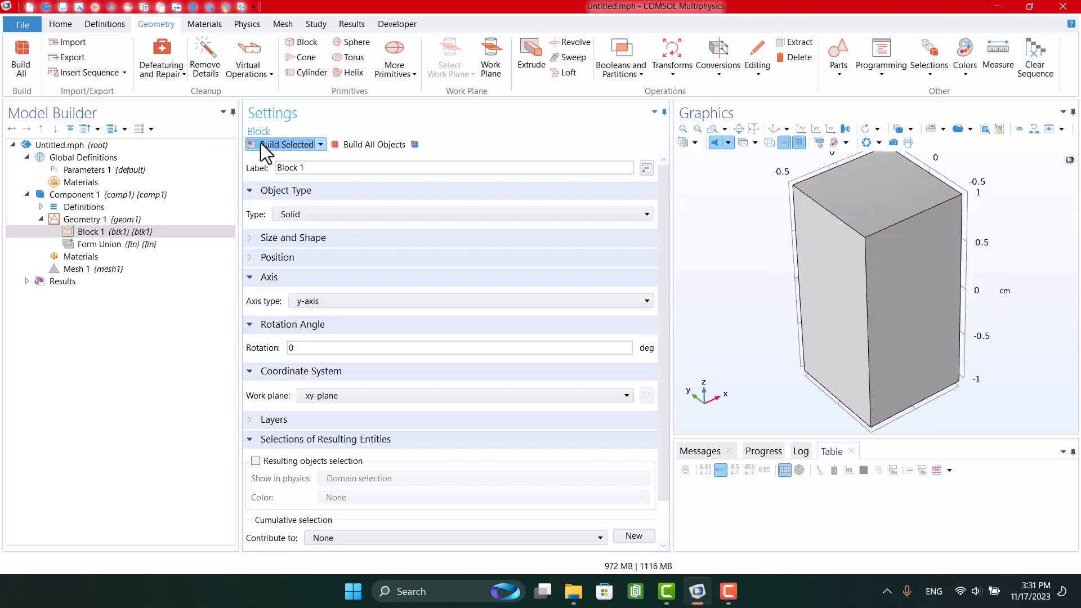
# Set Block 1's depth to 3 cm, rebuild the block and fit it in the 3D view
pyautogui.click(254, 235)
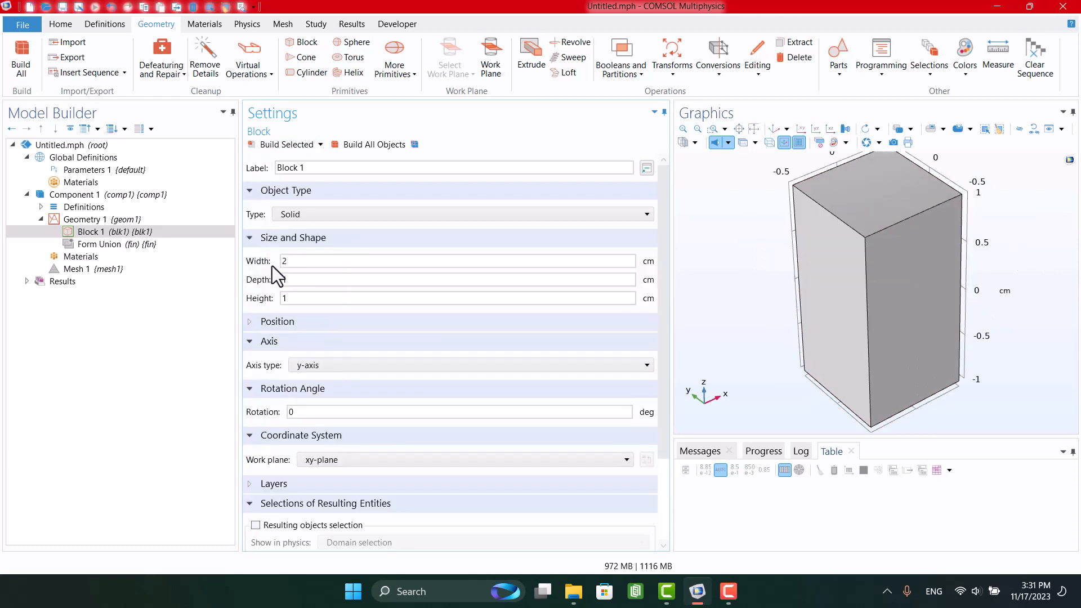
pyautogui.moveTo(292, 284); pyautogui.dragTo(275, 281)
pyautogui.click(298, 145)
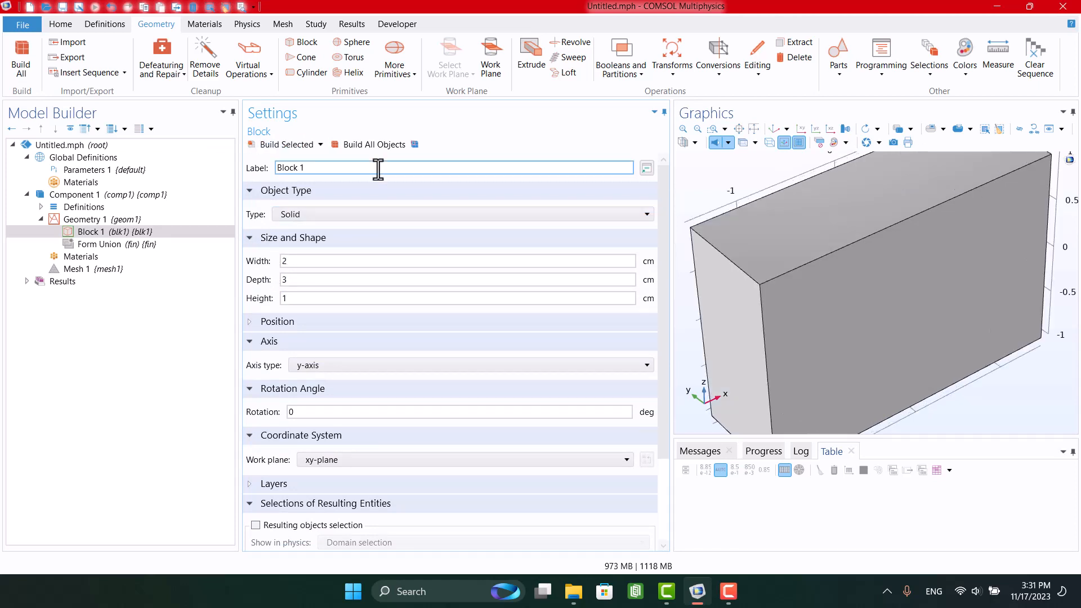
pyautogui.click(753, 129)
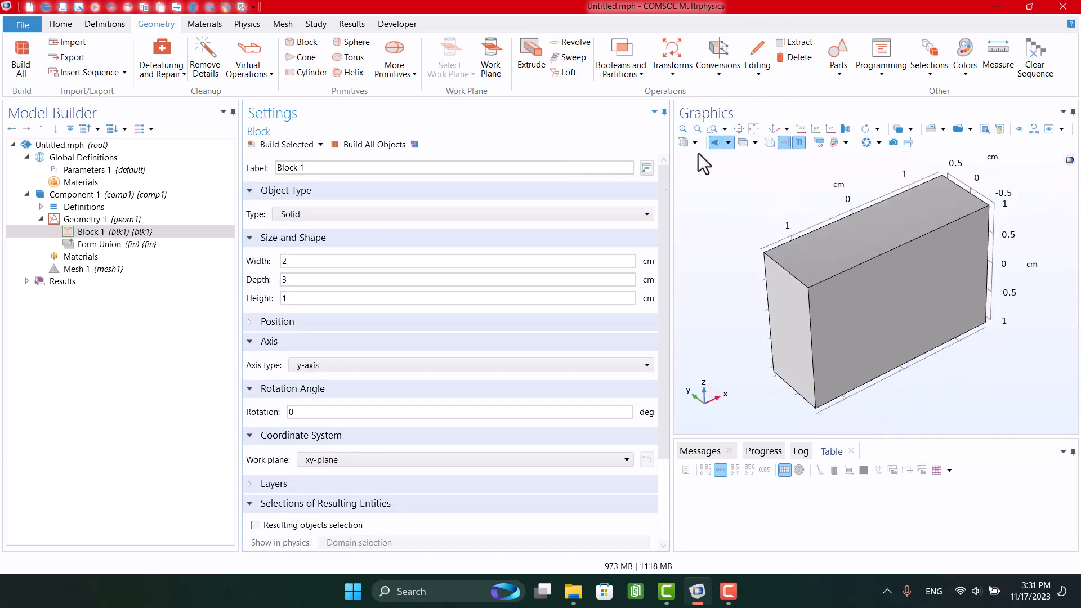
# Collapse the Object Type and Size and Shape sections of Block 1's settings
pyautogui.click(389, 213)
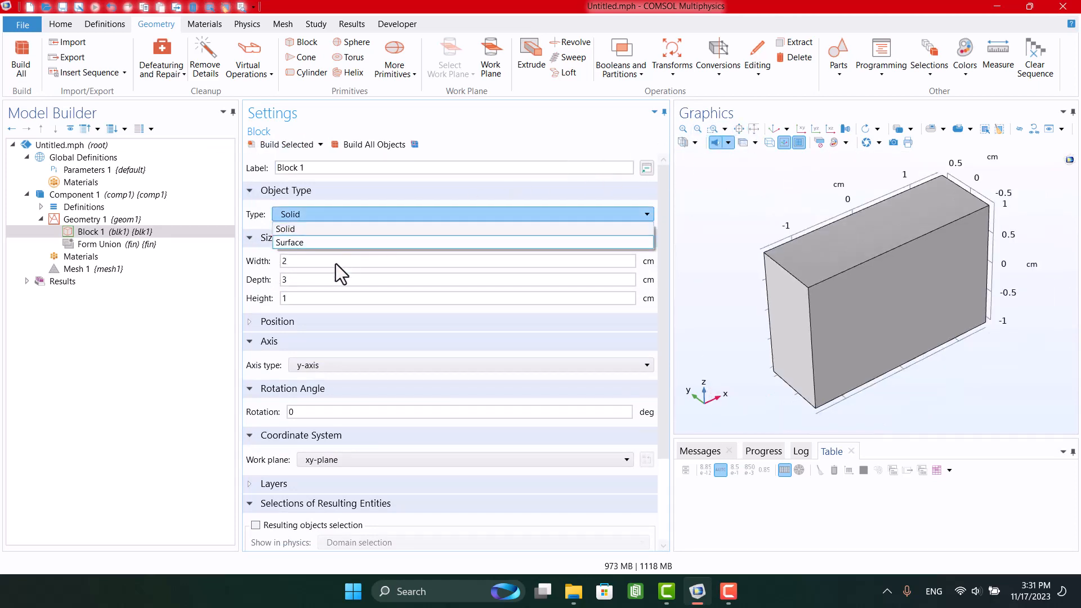
pyautogui.click(256, 192)
pyautogui.click(256, 191)
pyautogui.click(249, 210)
# Rebuild the 3 cm deep Block 1 with its axis type set to x-axis, and again with y-axis
pyautogui.click(301, 273)
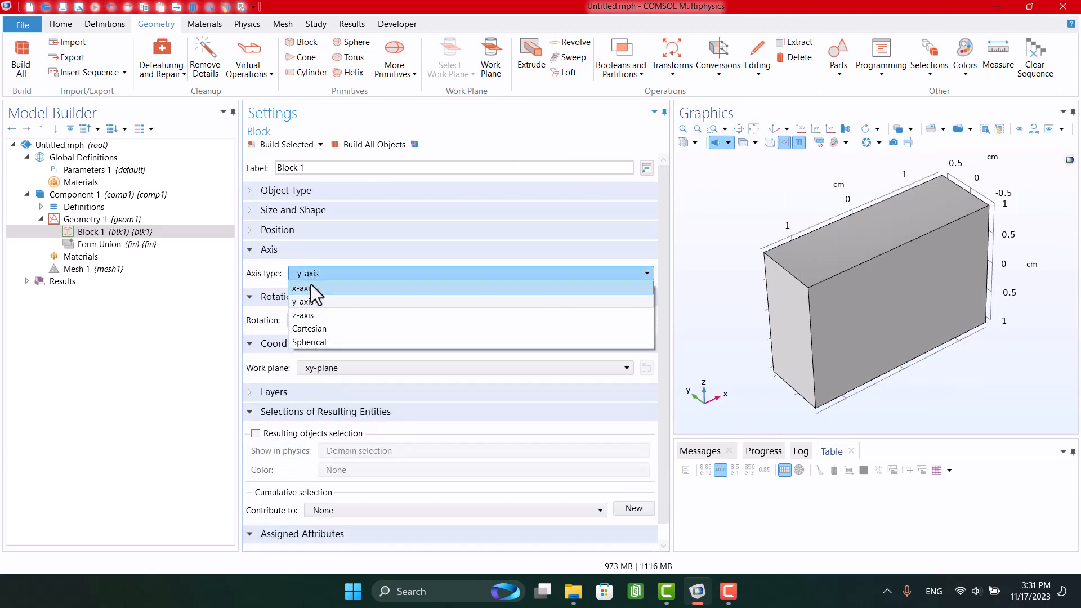
pyautogui.click(310, 287)
pyautogui.click(276, 150)
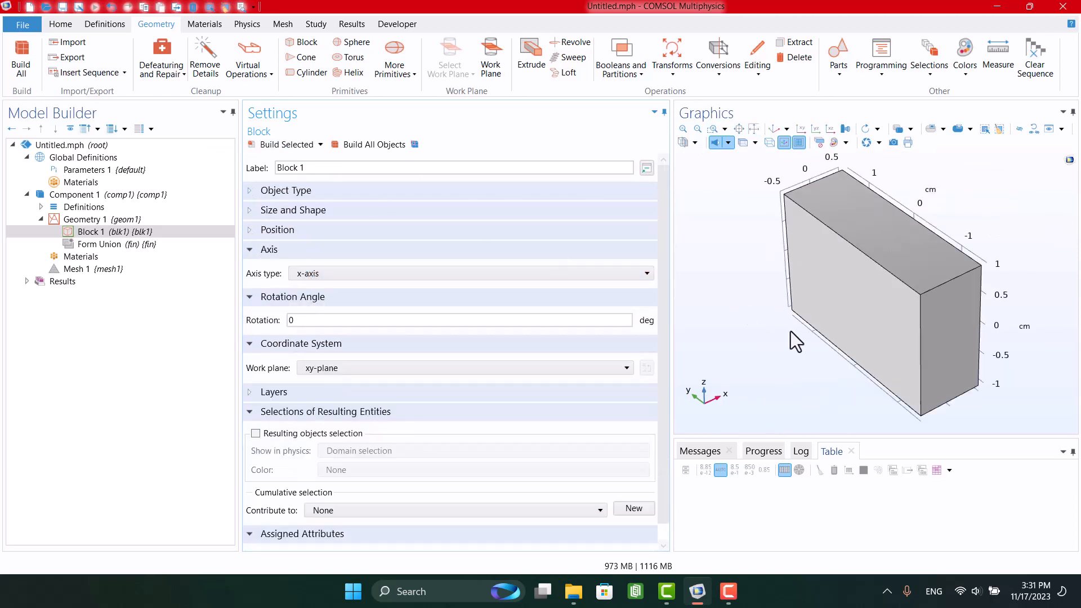
pyautogui.click(292, 277)
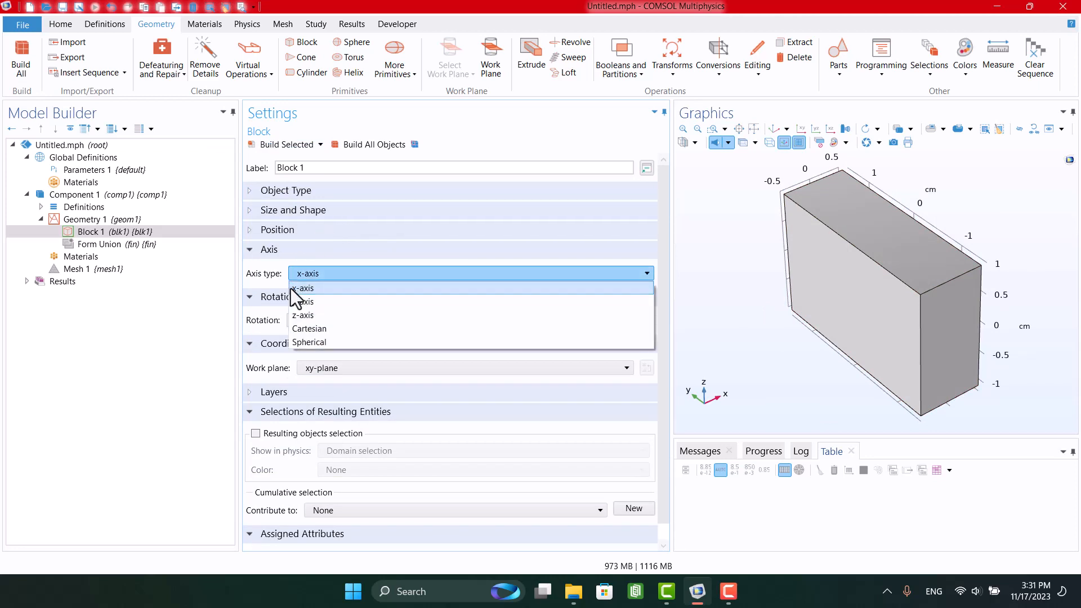
pyautogui.click(298, 301)
pyautogui.click(267, 145)
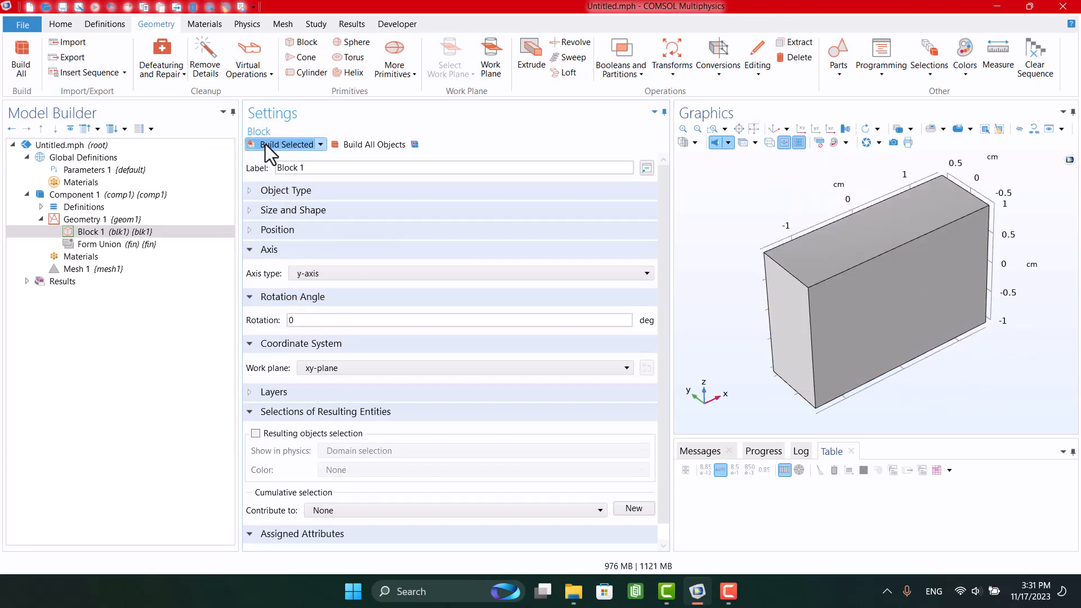
pyautogui.click(791, 380)
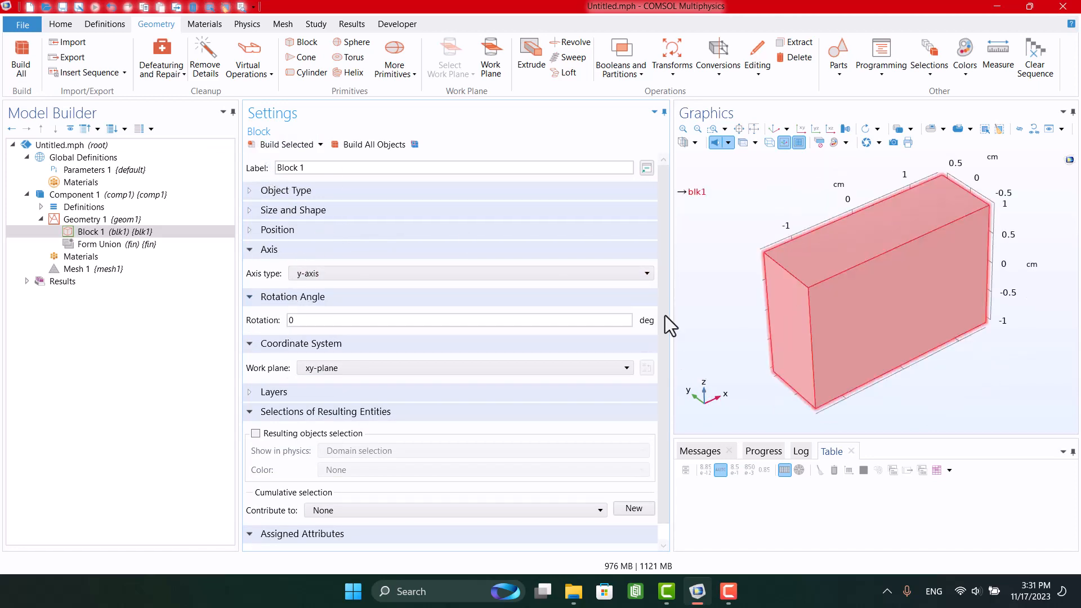
# Rebuild Block 1 with the z-axis as its axis type, and again with the x-axis for comparison
pyautogui.click(400, 273)
pyautogui.click(403, 316)
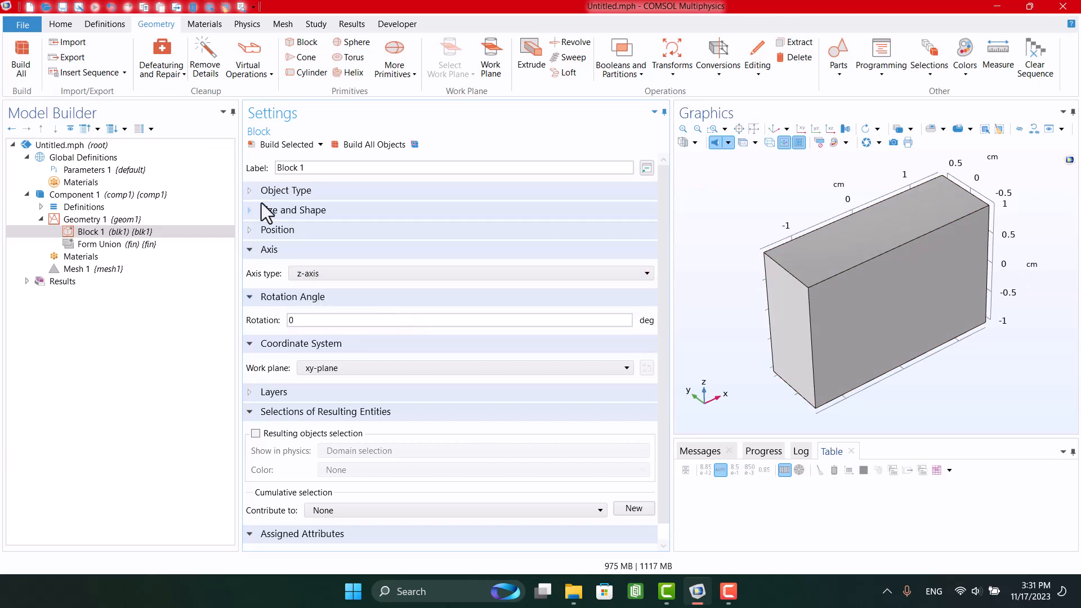
pyautogui.click(259, 146)
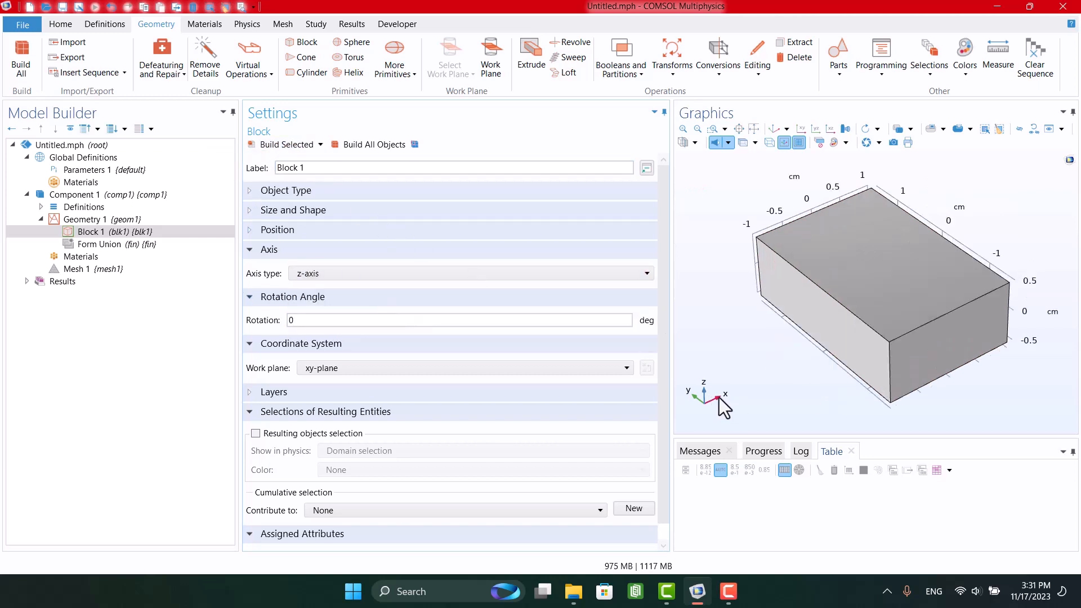
pyautogui.click(320, 274)
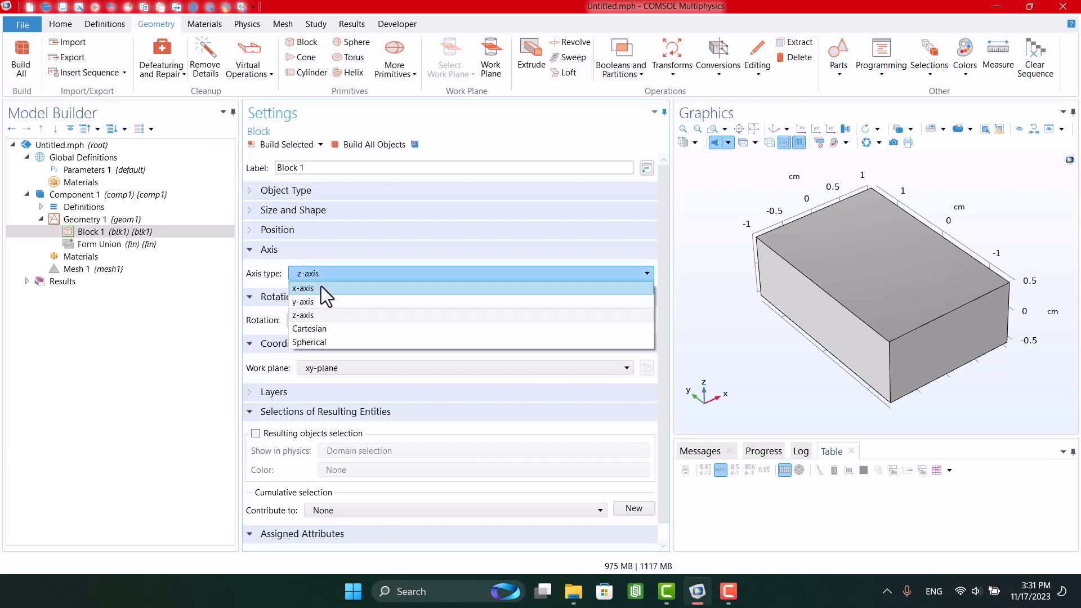
pyautogui.click(321, 287)
pyautogui.click(256, 144)
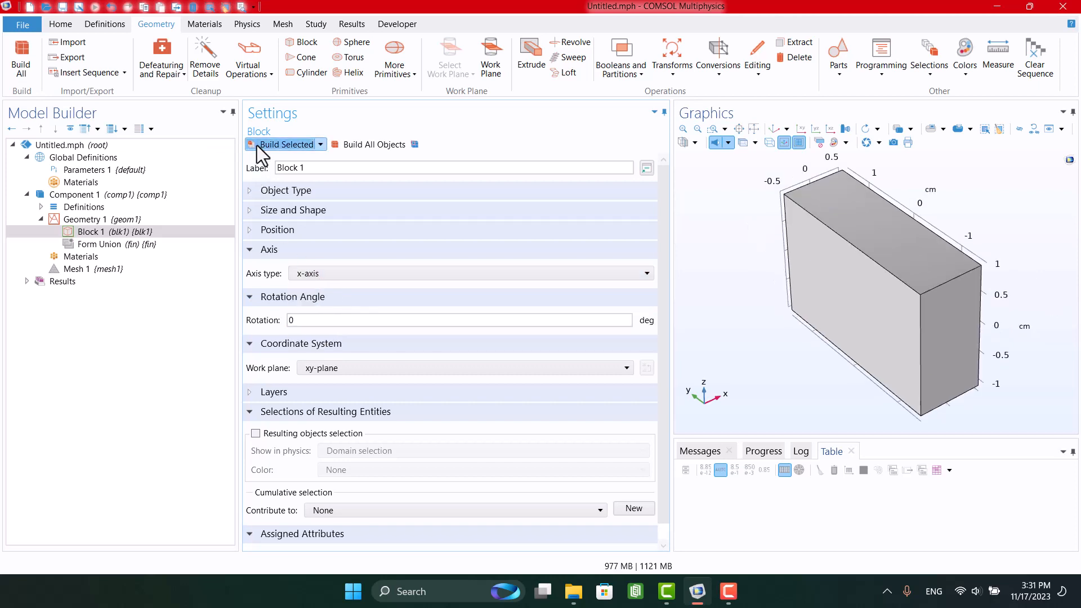
# Return Block 1's axis type to z-axis and rebuild the block
pyautogui.click(312, 271)
pyautogui.click(308, 310)
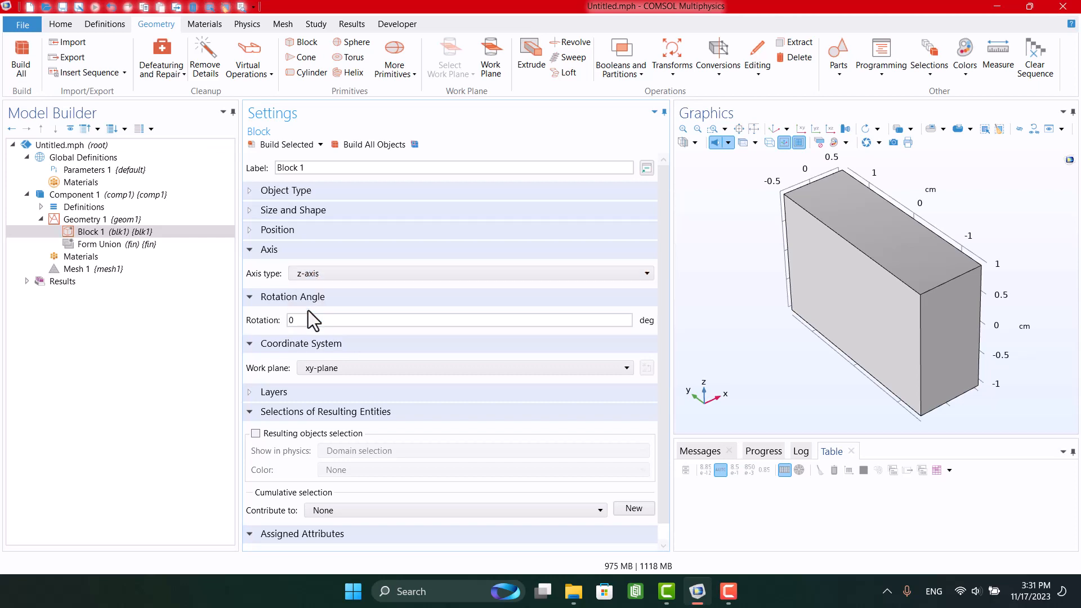
pyautogui.click(272, 144)
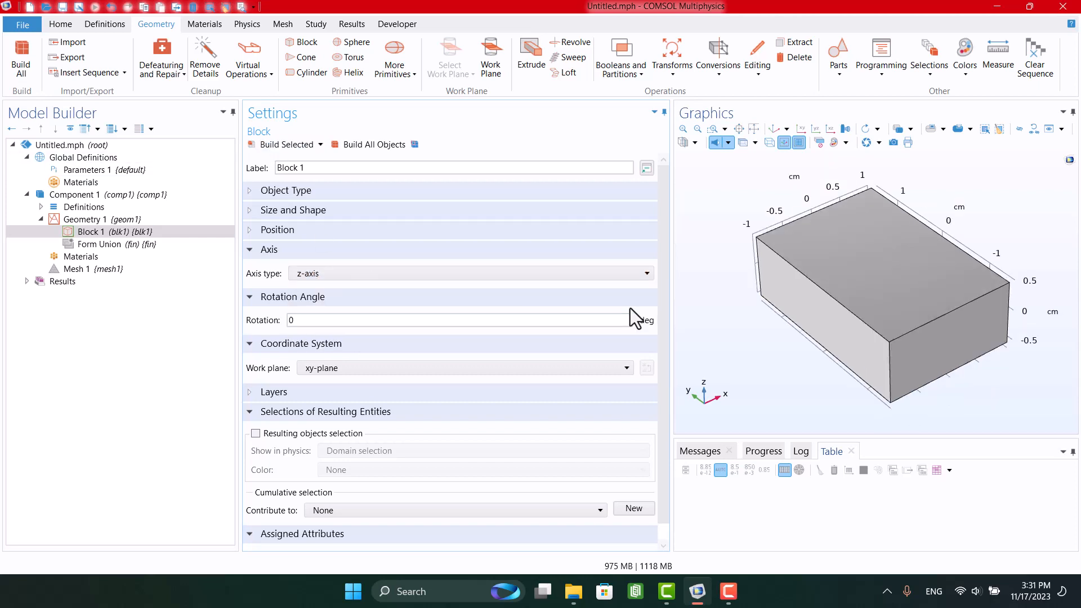
# Rebuild Block 1 with a rotation angle of 30 degrees, and again with -30 degrees
pyautogui.click(290, 320)
pyautogui.click(296, 147)
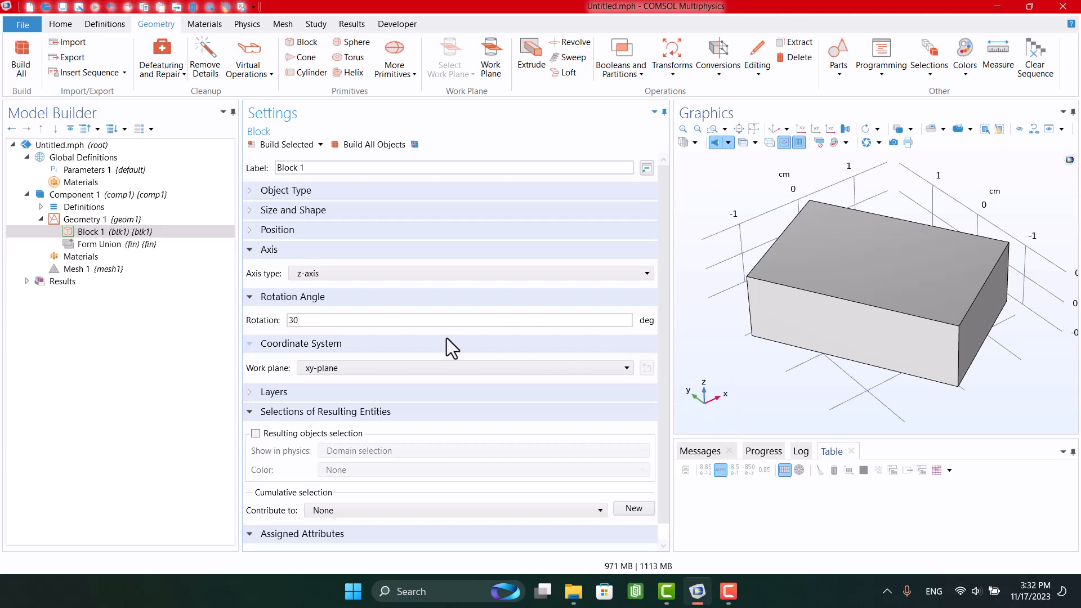
pyautogui.click(294, 318)
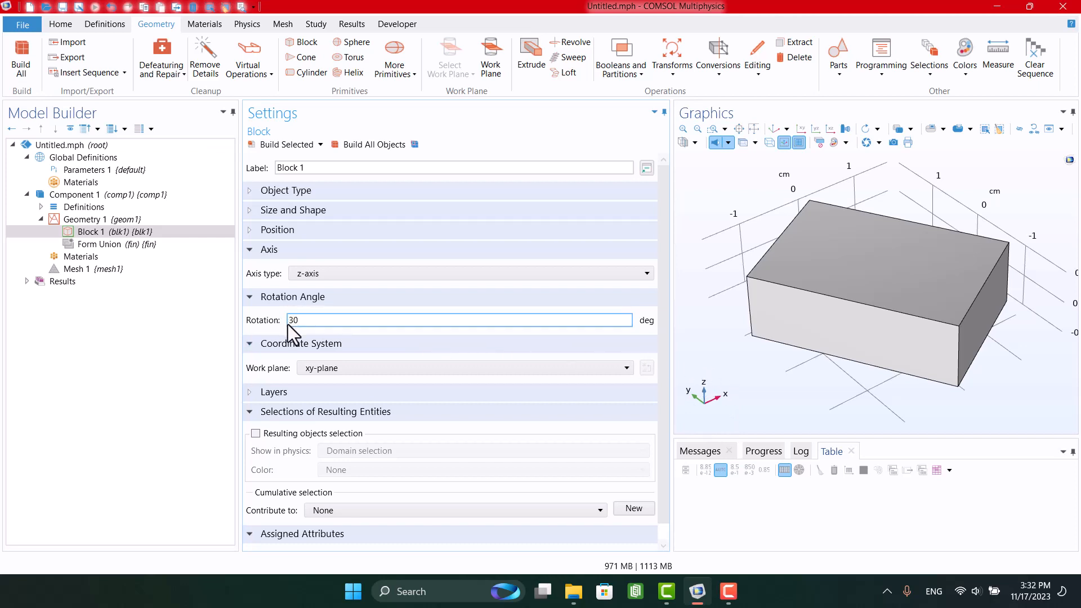
pyautogui.click(290, 319)
pyautogui.write('-')
pyautogui.click(299, 150)
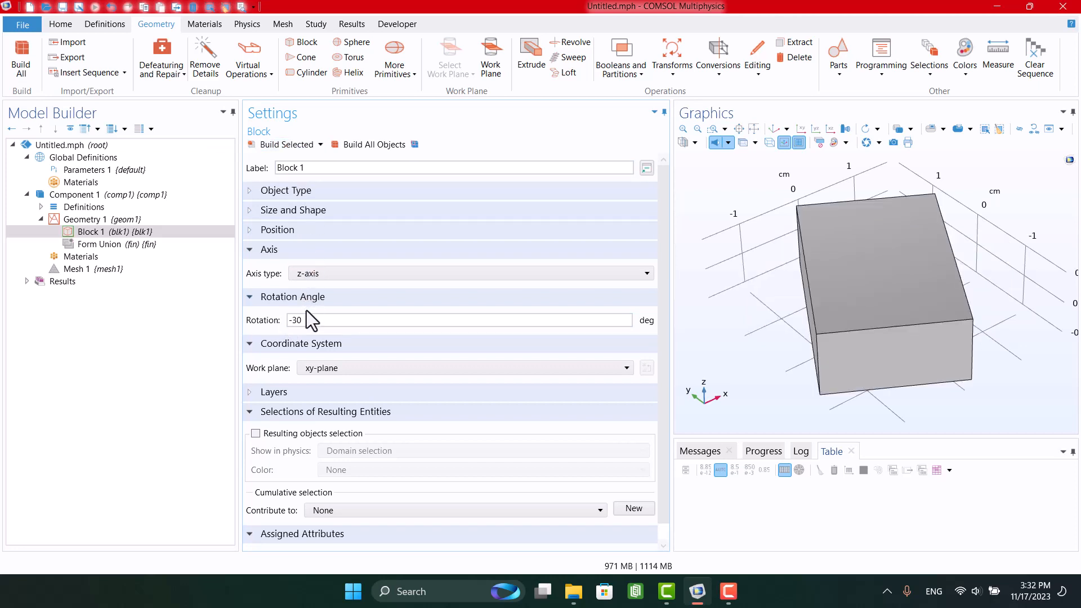
# Reset Block 1's rotation angle to 0 degrees and rebuild the block
pyautogui.moveTo(309, 320); pyautogui.dragTo(288, 319)
pyautogui.write('0')
pyautogui.click(262, 144)
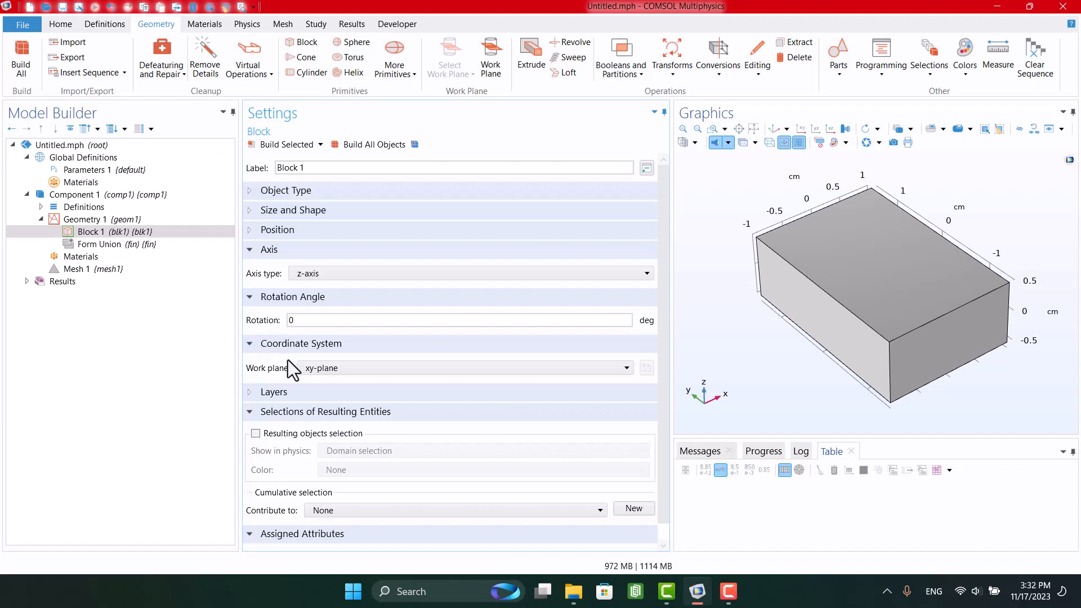
# Check Block 1's available work planes, and collapse the Coordinate System, Rotation Angle and Axis sections
pyautogui.click(313, 368)
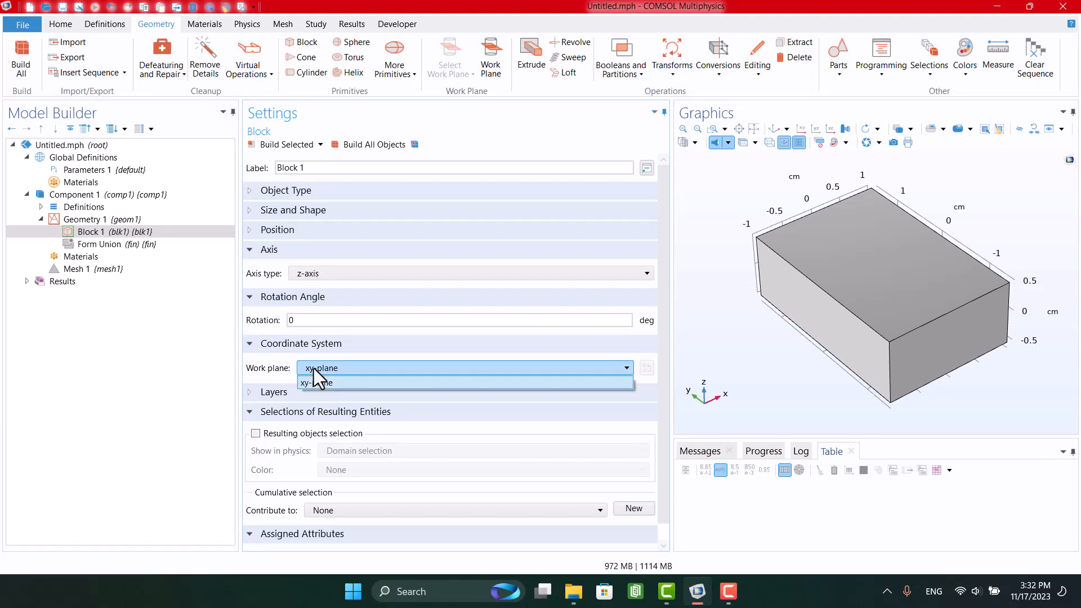
pyautogui.click(313, 368)
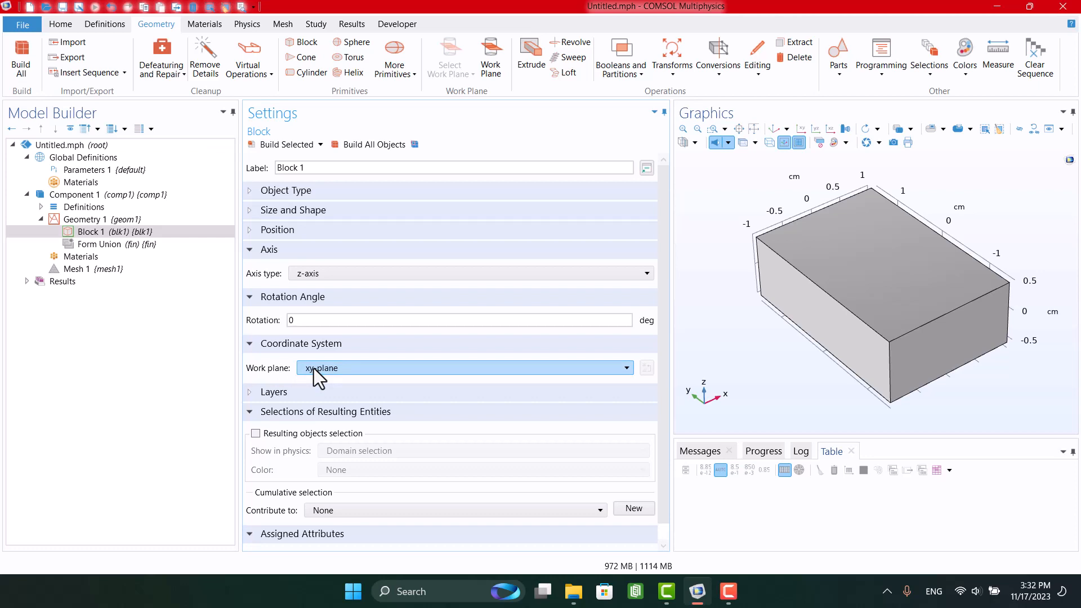
pyautogui.scroll(-1, 296, 407)
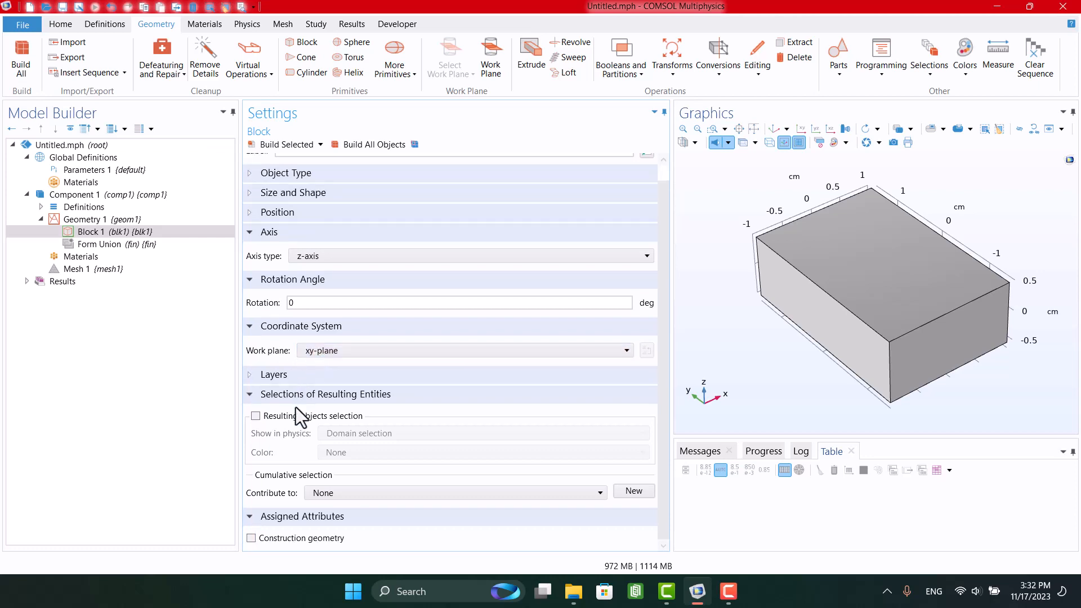
pyautogui.scroll(1, 295, 407)
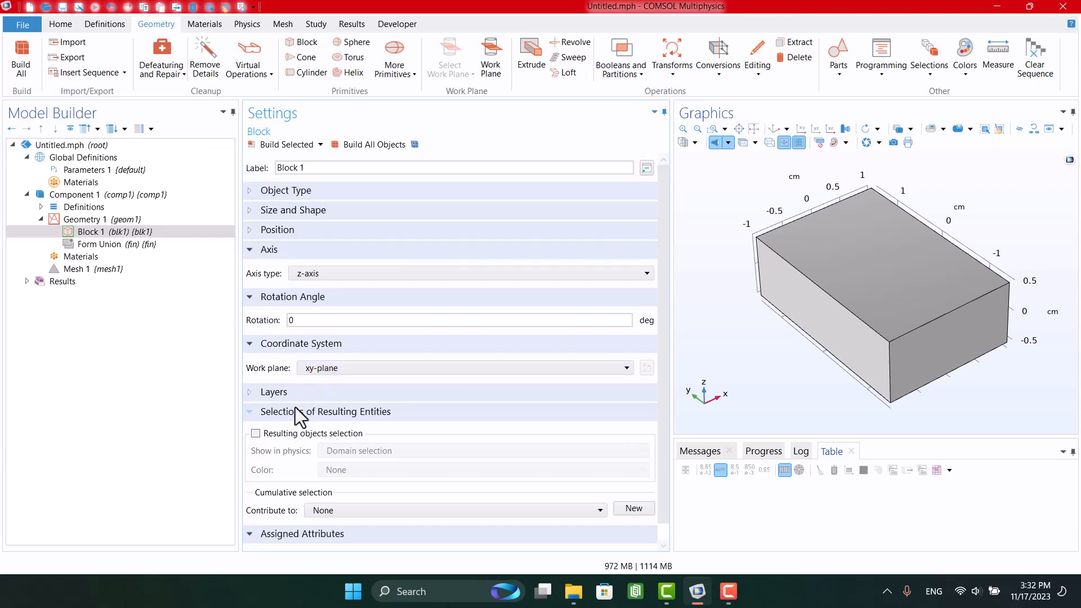
pyautogui.click(287, 344)
pyautogui.click(273, 297)
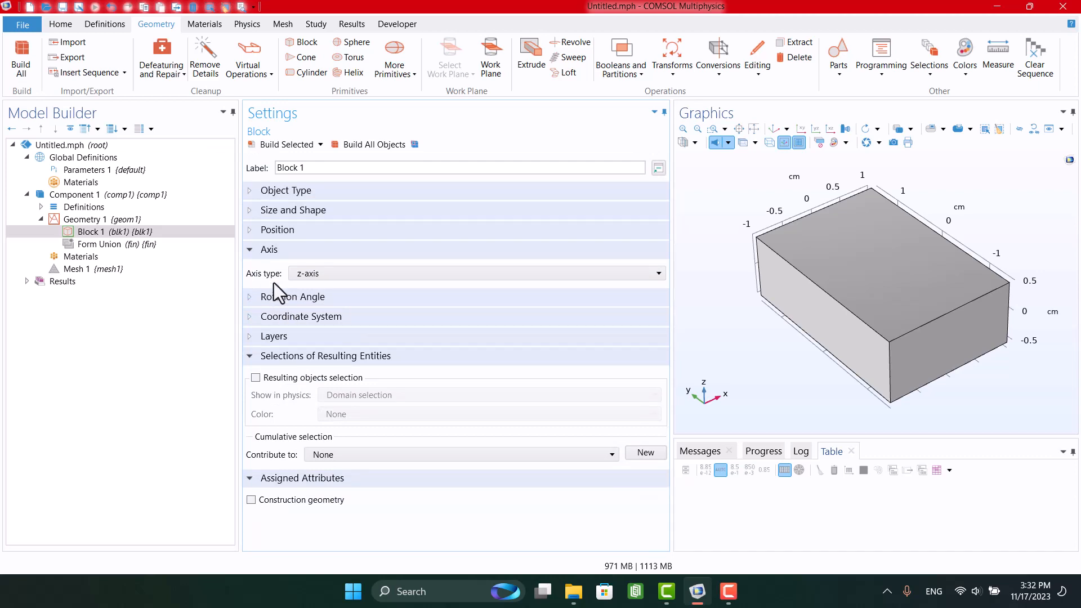
pyautogui.click(276, 250)
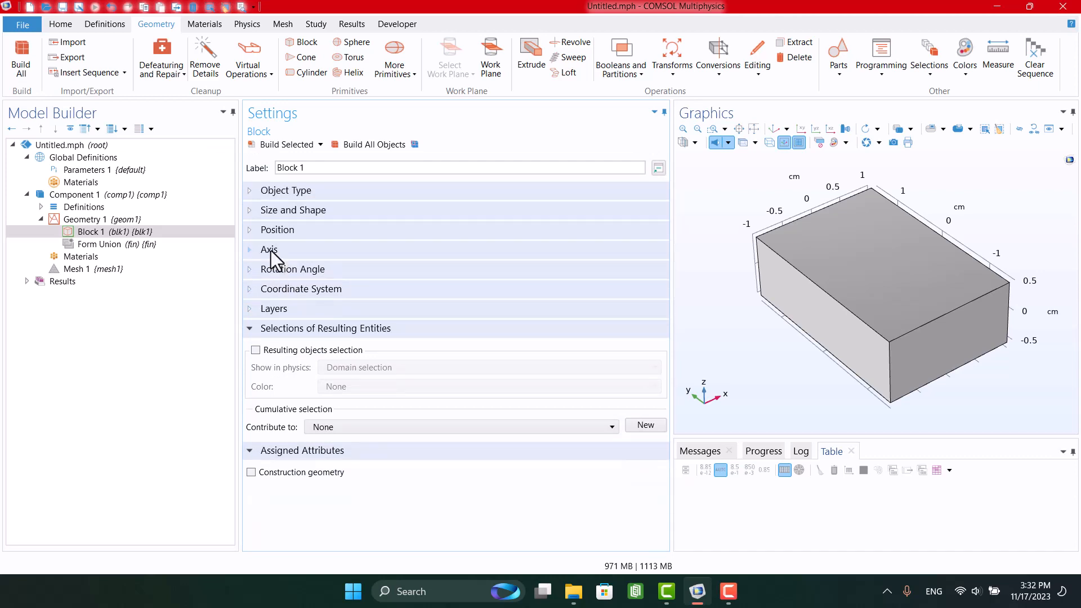
# Open Block 1's Layers settings and switch the layer position from Bottom to Top
pyautogui.click(274, 309)
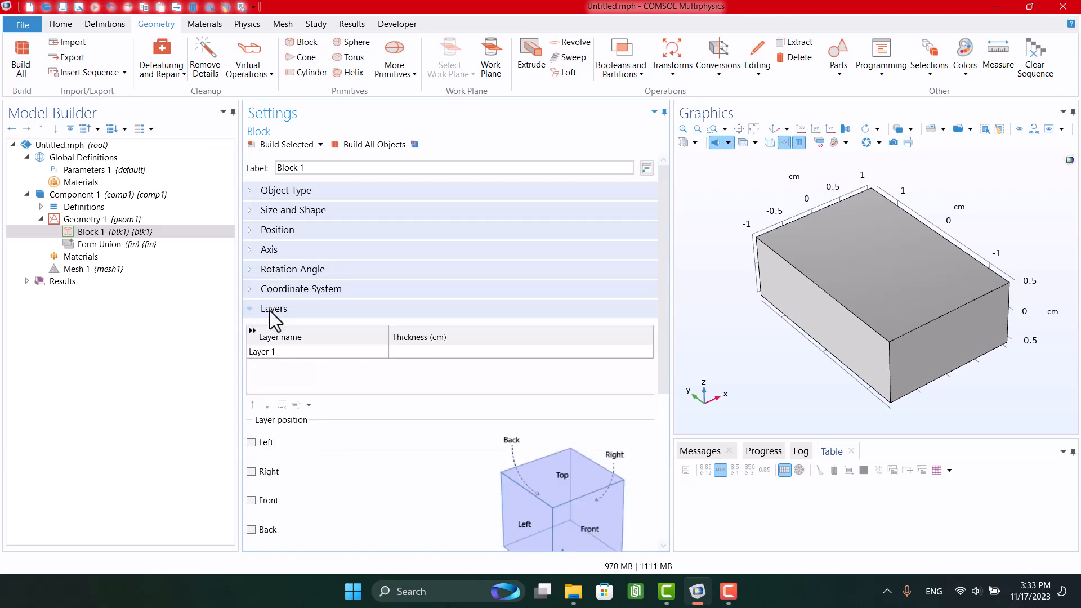
pyautogui.scroll(-3, 332, 336)
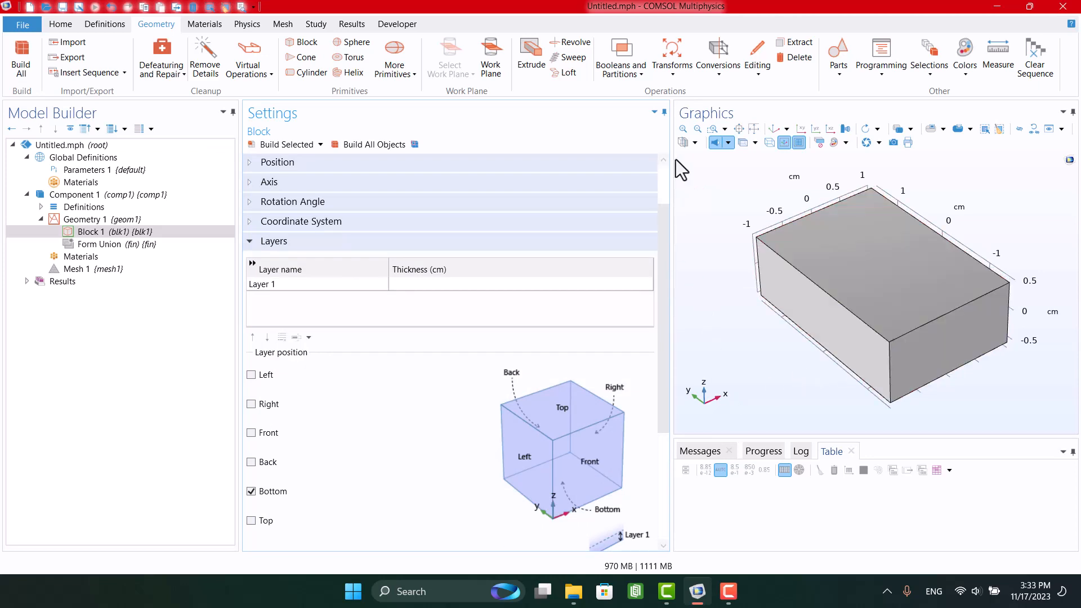
pyautogui.click(752, 129)
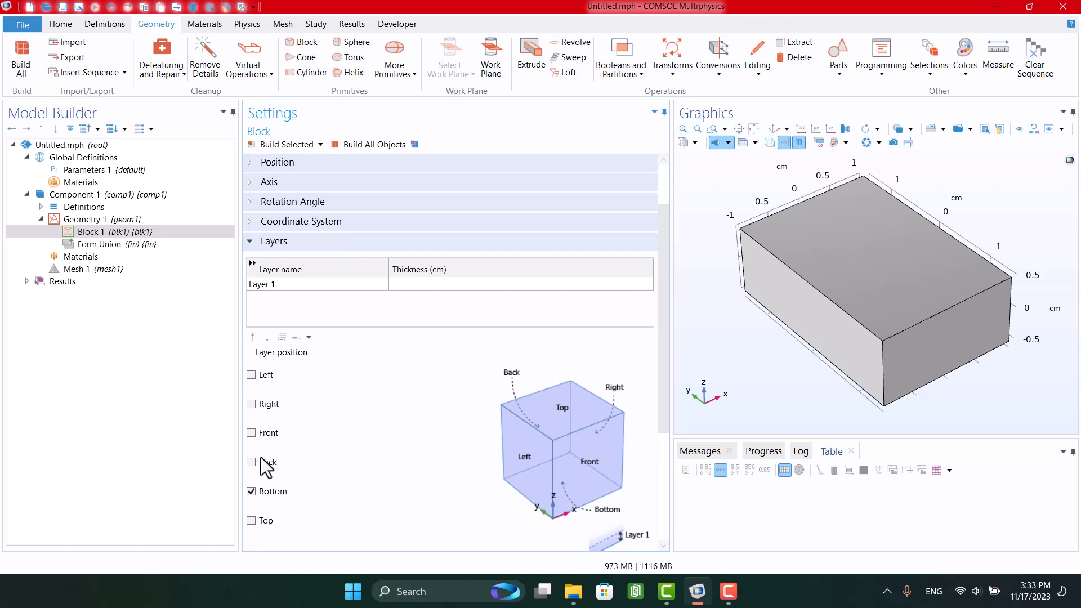
pyautogui.click(252, 490)
pyautogui.scroll(-1, 251, 444)
pyautogui.click(251, 487)
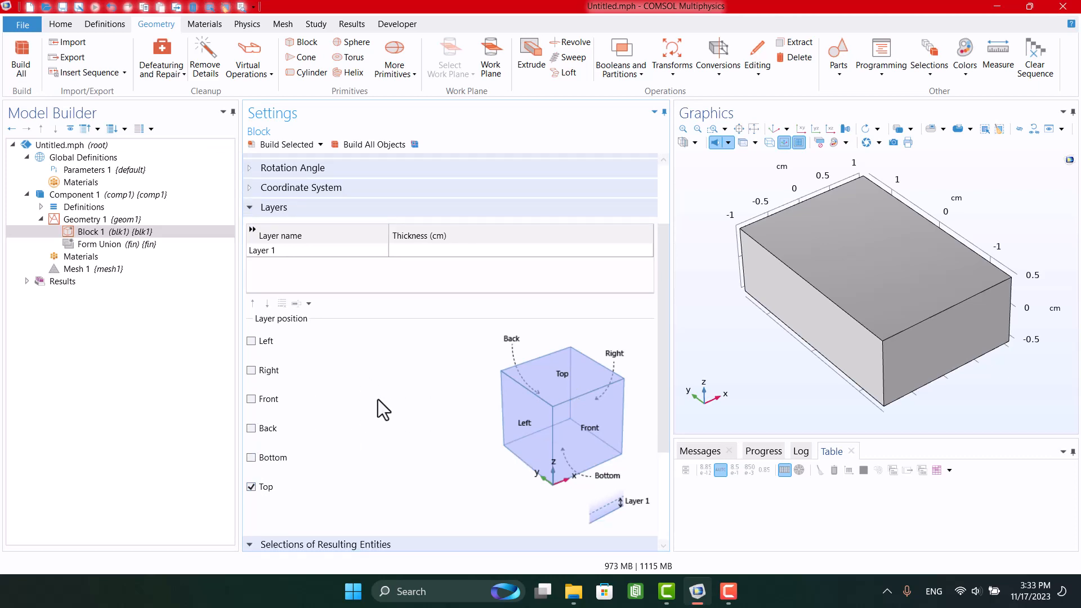
# Give Layer 1 of Block 1 a thickness of 0.5 cm and build the block
pyautogui.scroll(1, 379, 410)
pyautogui.click(452, 289)
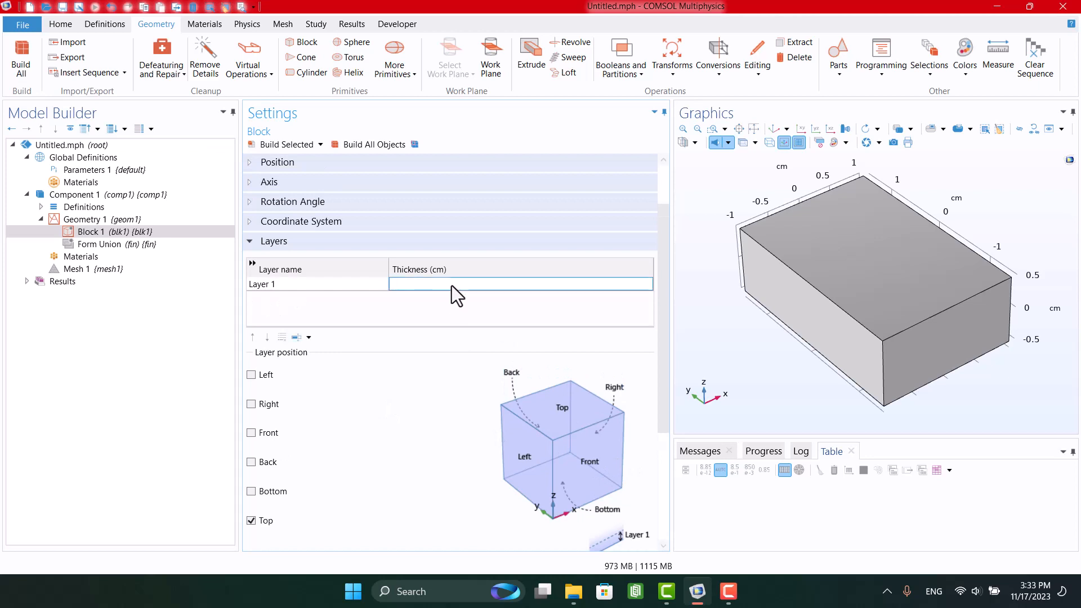
pyautogui.write('0.5')
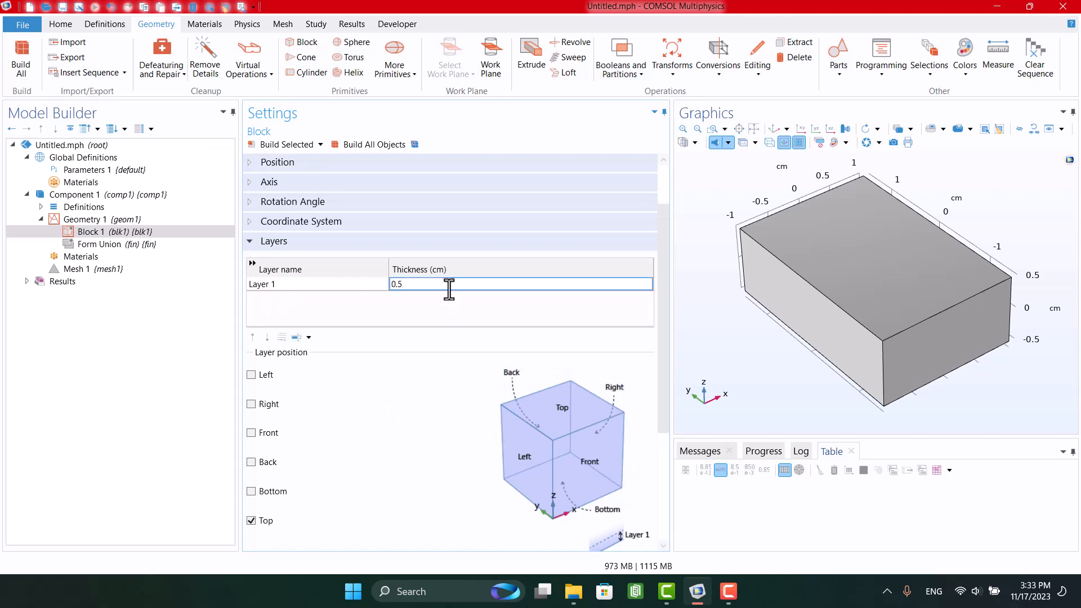
pyautogui.press('Return')
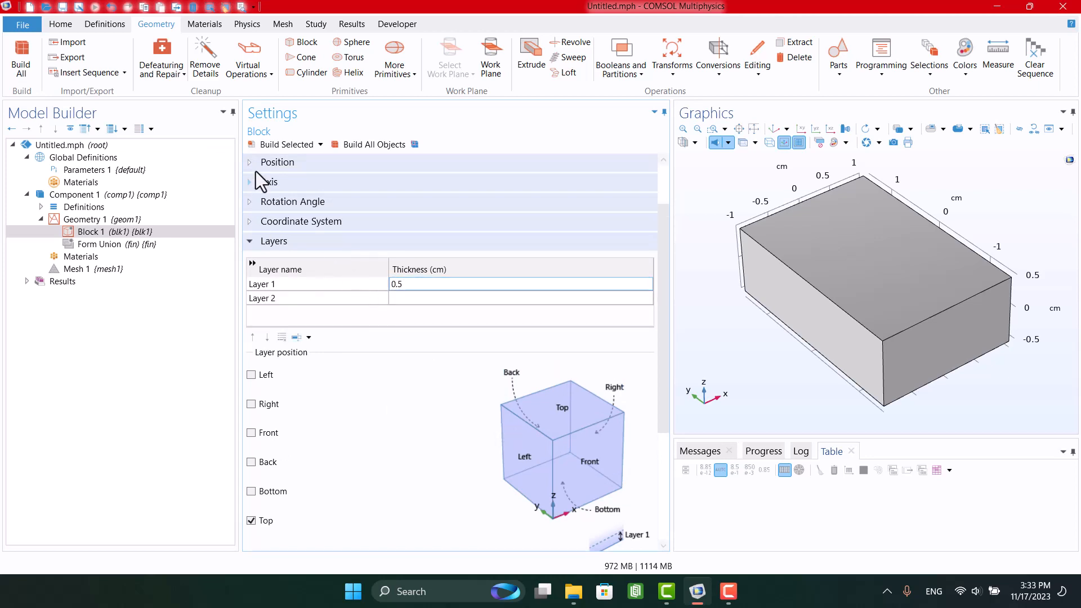
pyautogui.click(258, 145)
# Set Layer 1's thickness to 0.1 cm and rebuild Block 1
pyautogui.click(402, 285)
pyautogui.click(404, 286)
pyautogui.click(406, 287)
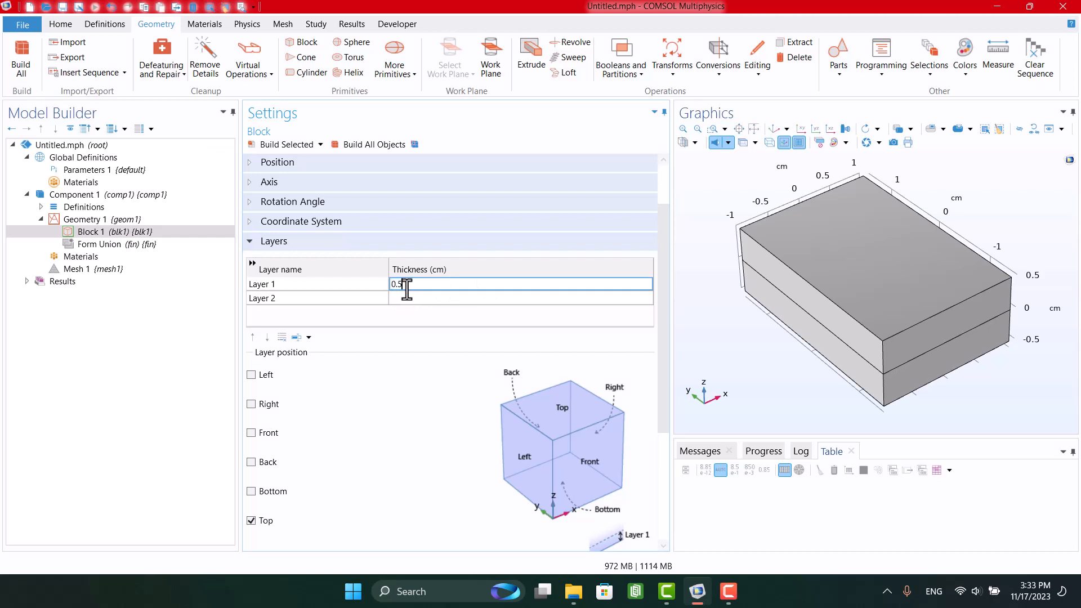
pyautogui.press('BackSpace')
pyautogui.write('1')
pyautogui.click(308, 142)
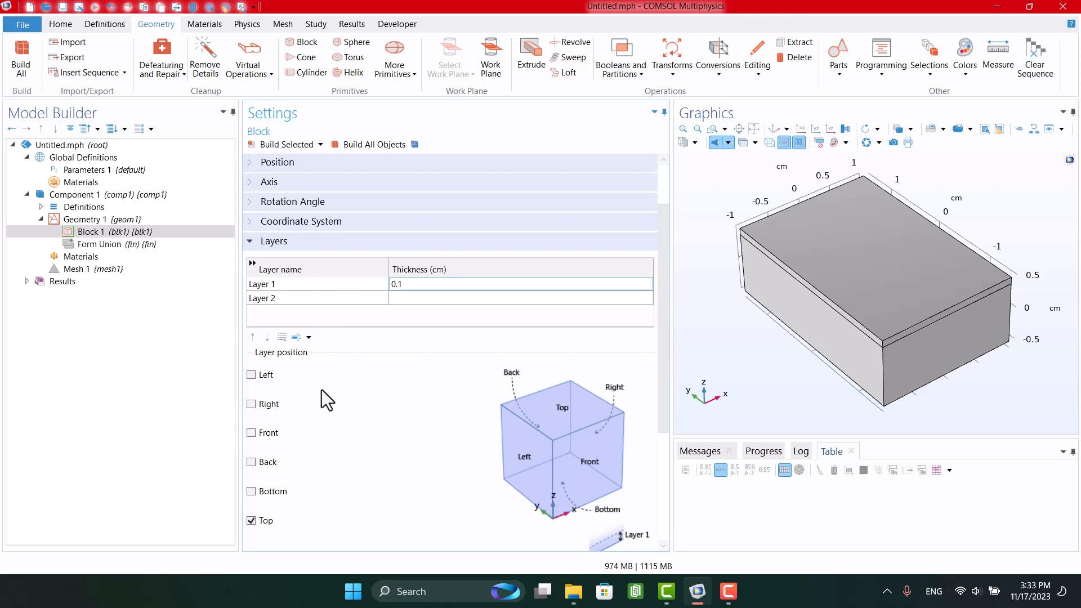
# Apply Block 1's layers to the Left side too, add Layer 2 with a thickness of 0.2 cm, and rebuild
pyautogui.click(265, 375)
pyautogui.click(260, 144)
pyautogui.click(404, 299)
pyautogui.write('0.2')
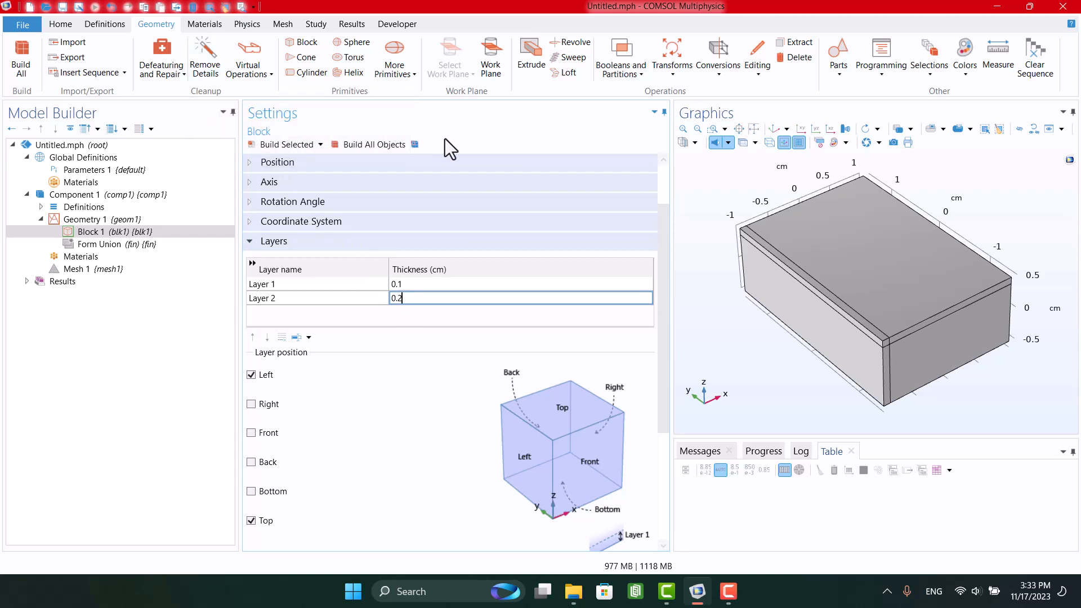
pyautogui.click(313, 145)
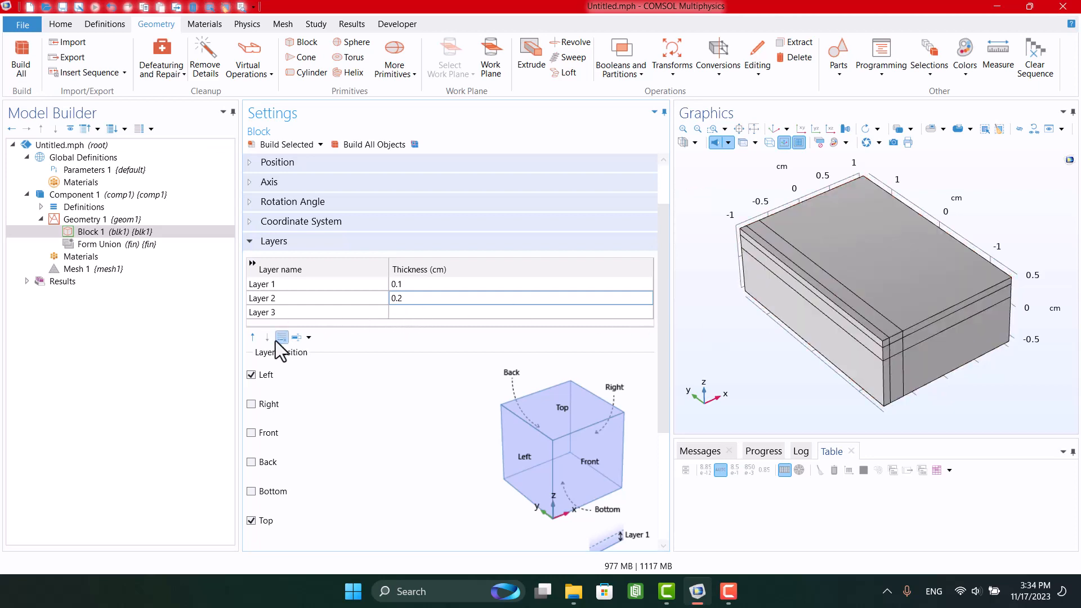
# Remove the Left and Top layer positions from Block 1 and rebuild it
pyautogui.click(251, 375)
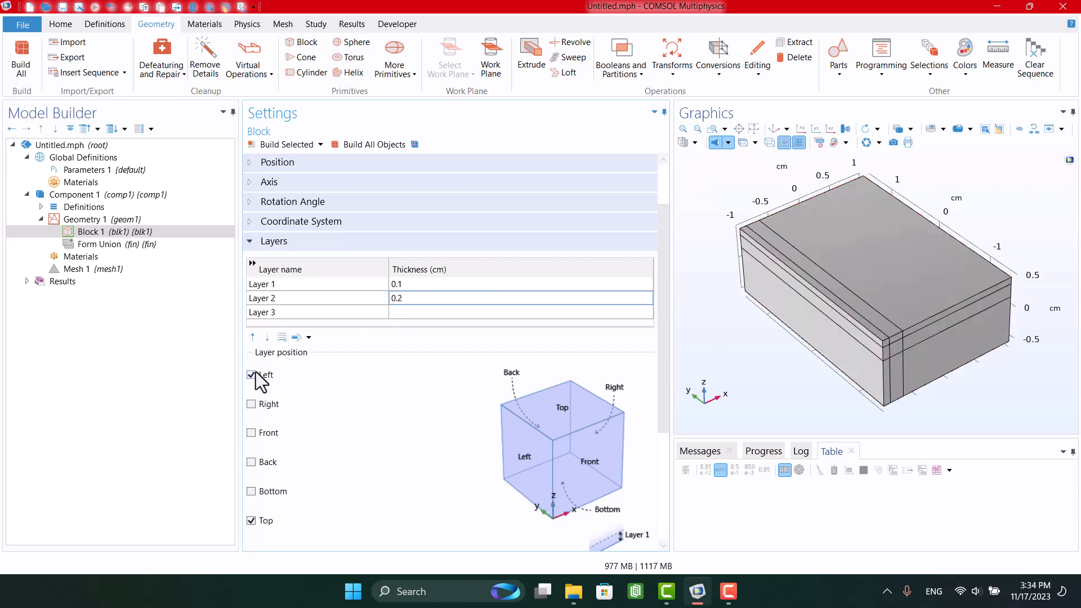
pyautogui.click(251, 520)
pyautogui.click(272, 142)
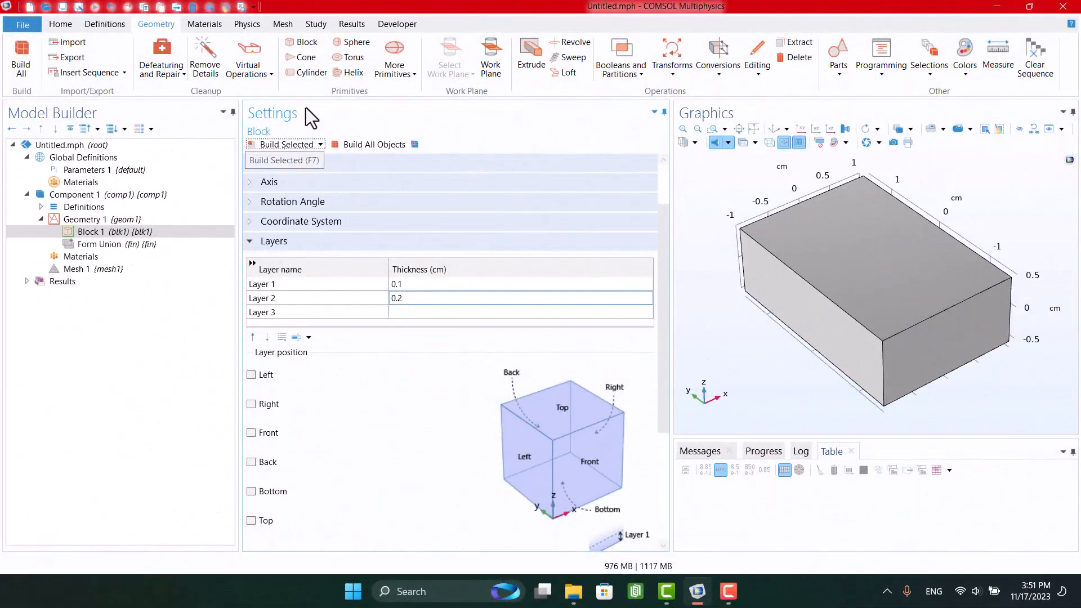
# Create a solid cylinder with a radius of 1 cm and a height of 2 cm, and build it
pyautogui.click(305, 75)
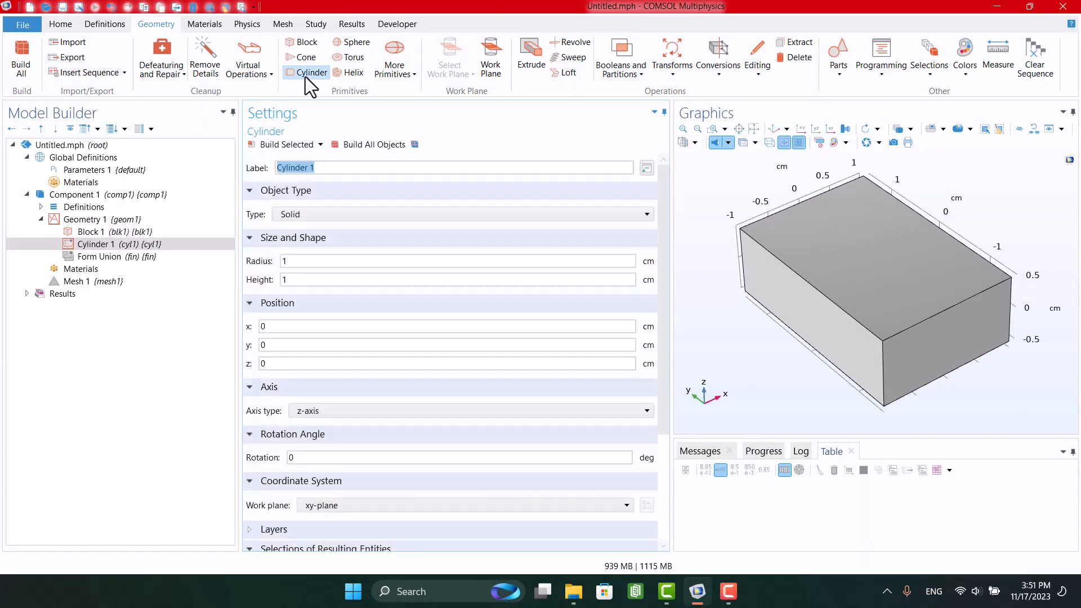
pyautogui.click(316, 211)
pyautogui.click(316, 211)
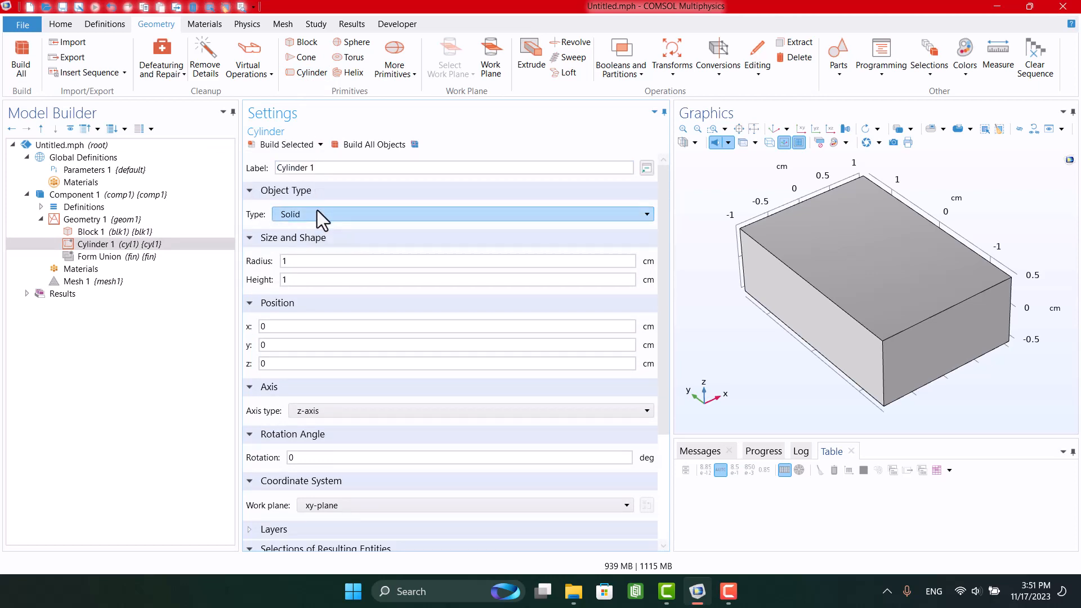
pyautogui.click(304, 280)
pyautogui.moveTo(304, 280); pyautogui.dragTo(276, 277)
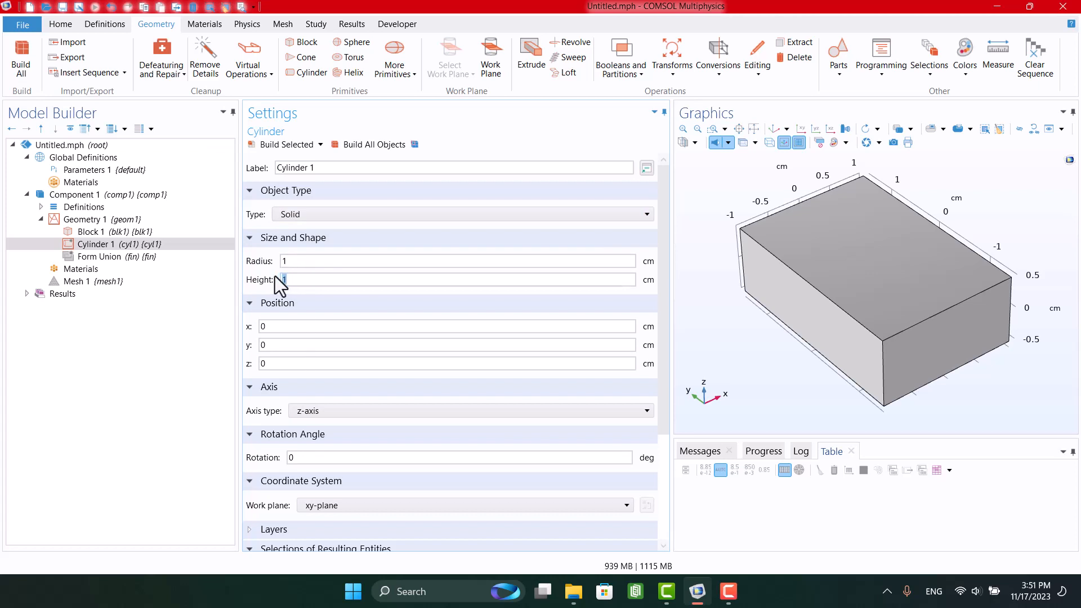
pyautogui.write('2')
pyautogui.click(281, 147)
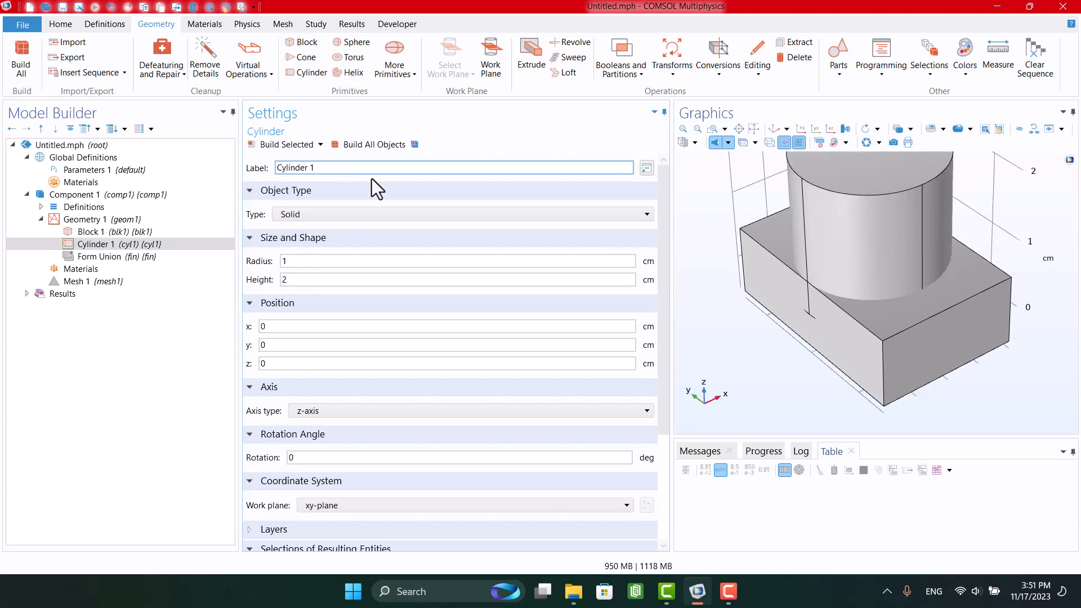
# Set Cylinder 1's axis type to x-axis and rebuild it
pyautogui.click(264, 326)
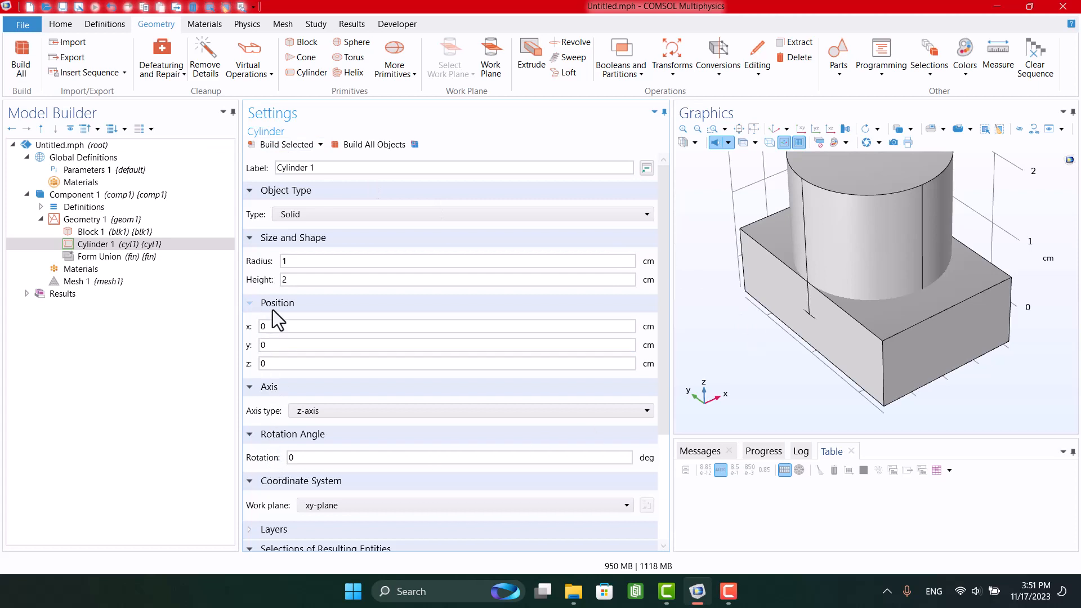
pyautogui.click(299, 410)
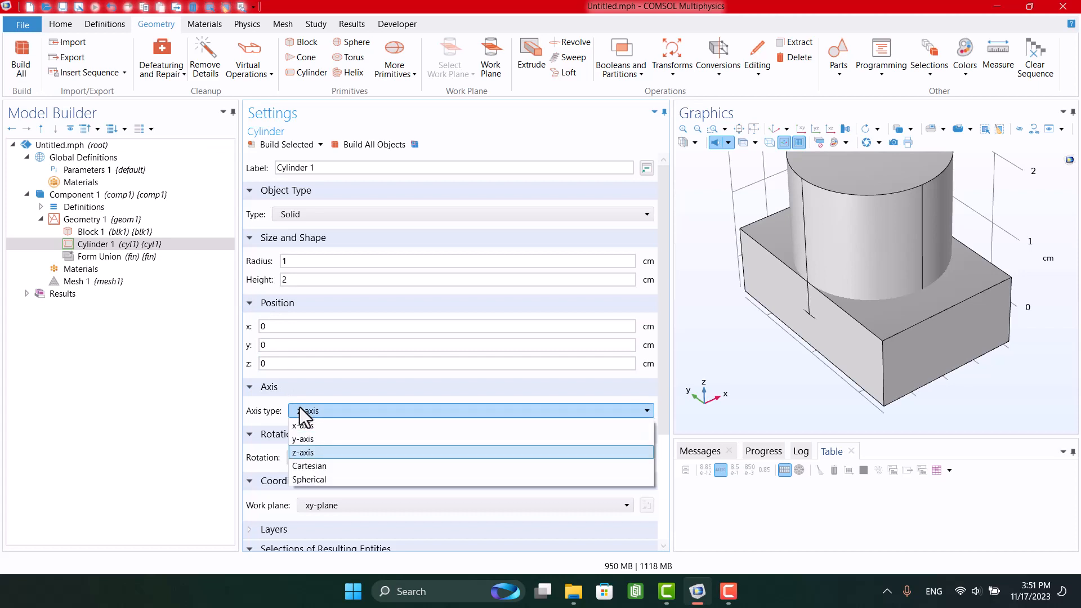
pyautogui.click(302, 425)
pyautogui.click(276, 144)
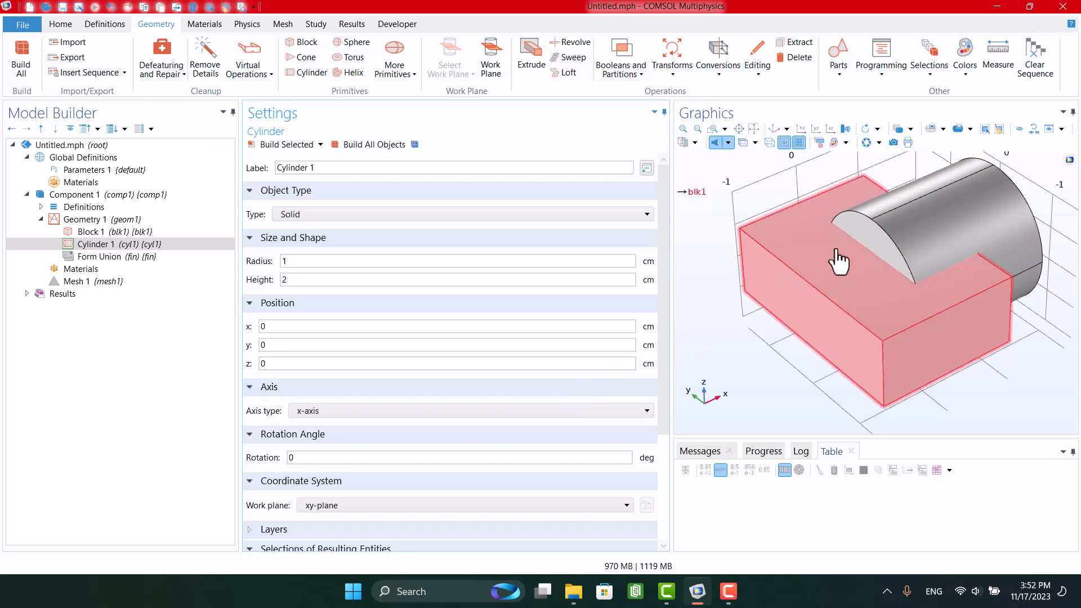
# Return Cylinder 1's axis type to z-axis and rebuild it
pyautogui.click(323, 409)
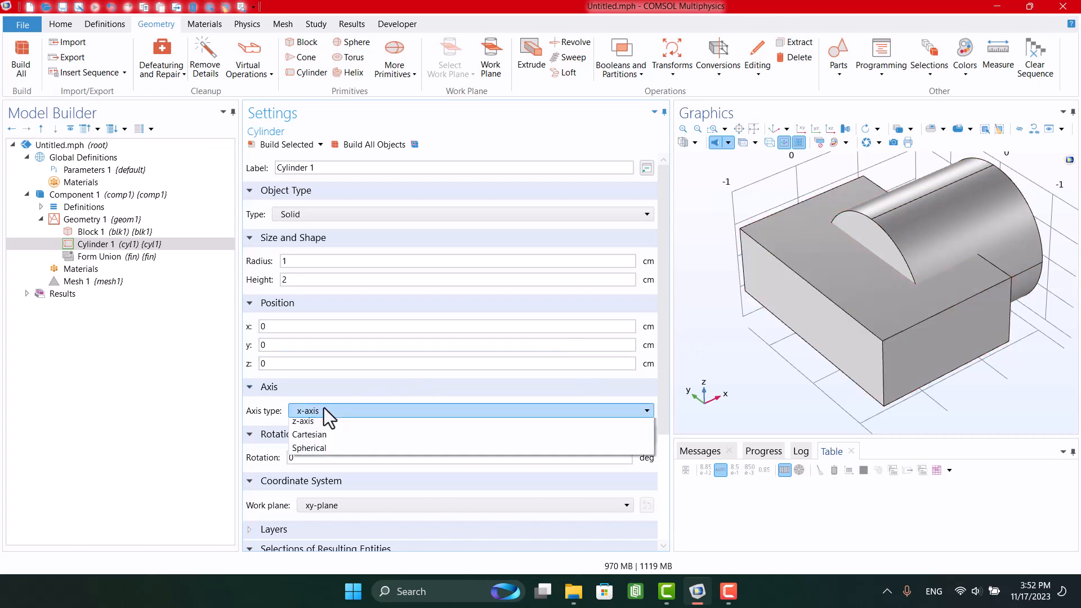
pyautogui.click(325, 450)
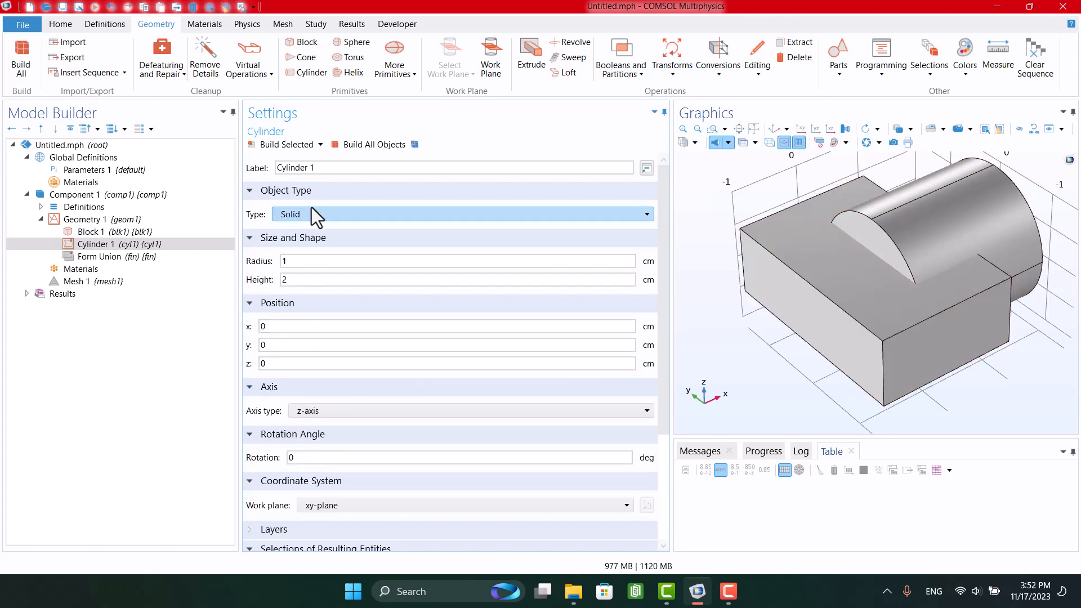
pyautogui.click(295, 146)
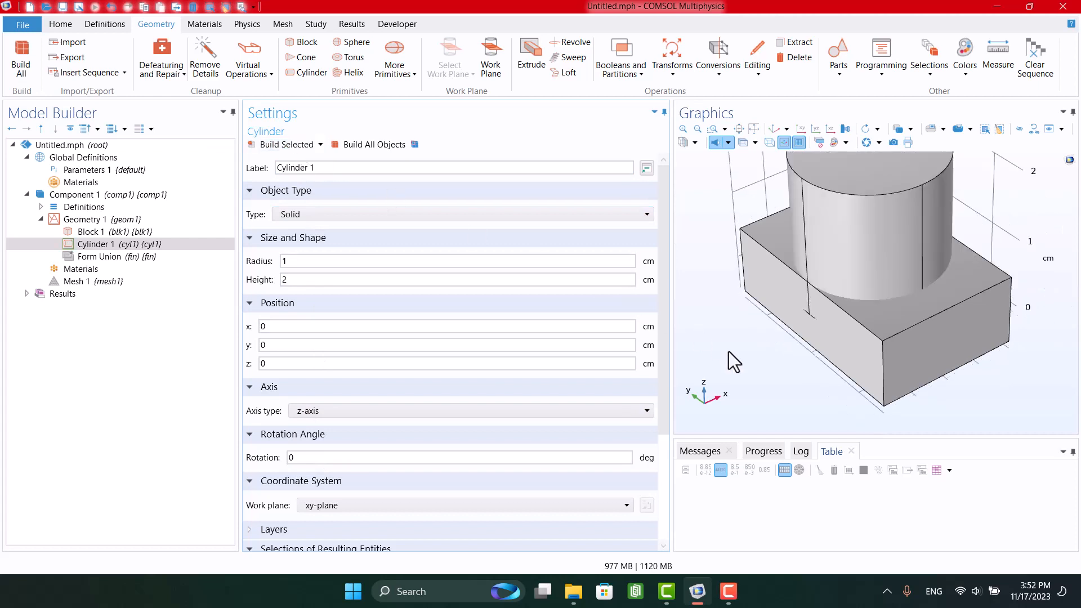
# Inspect how the cylinder sits in the block and check Block 1's position settings
pyautogui.moveTo(772, 378); pyautogui.dragTo(794, 335)
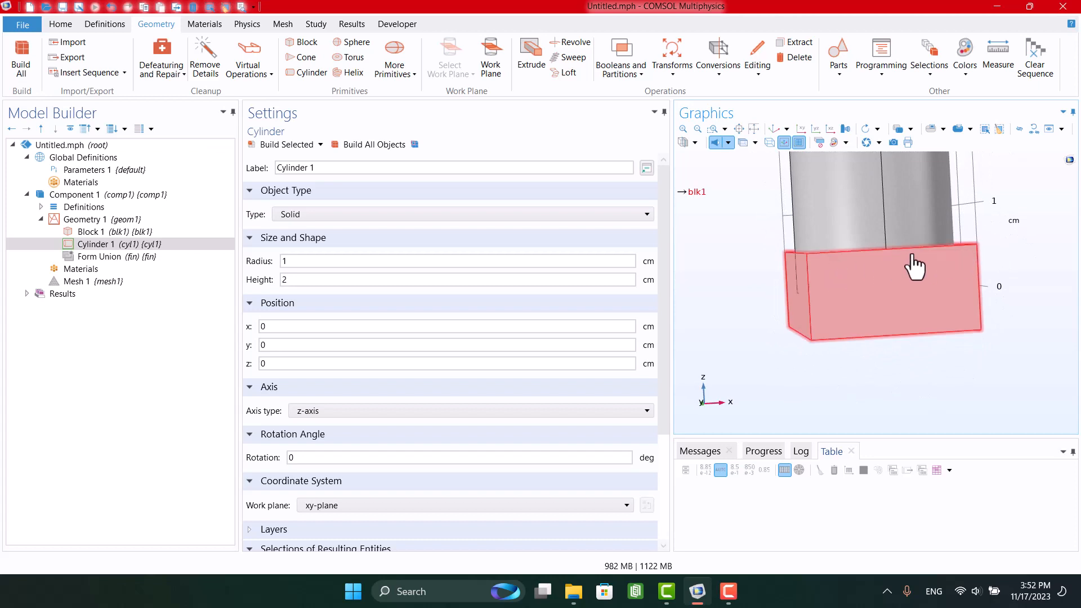
pyautogui.click(115, 233)
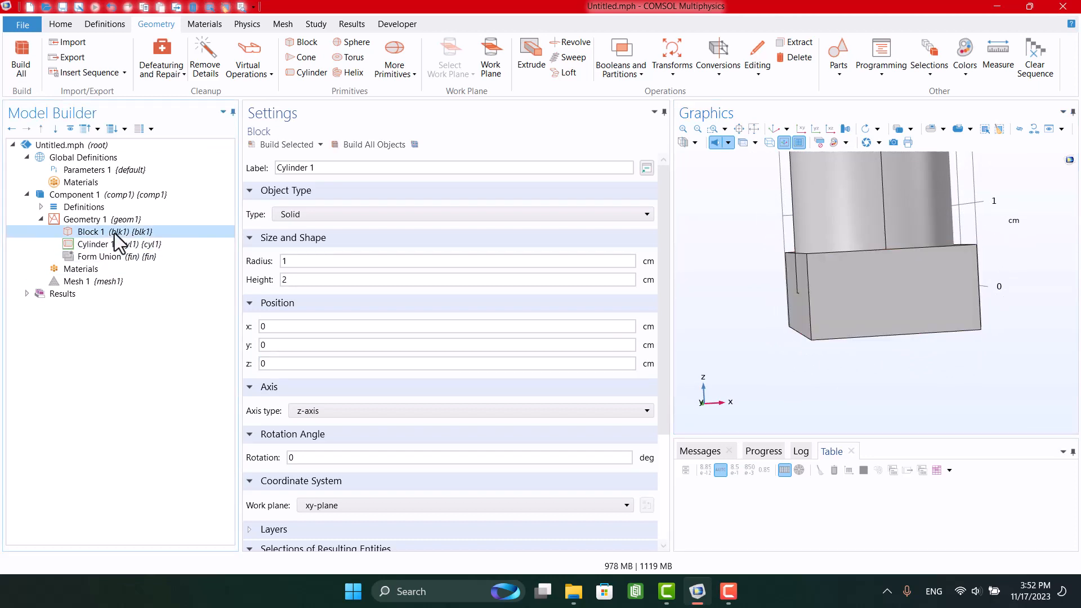
pyautogui.scroll(2, 387, 331)
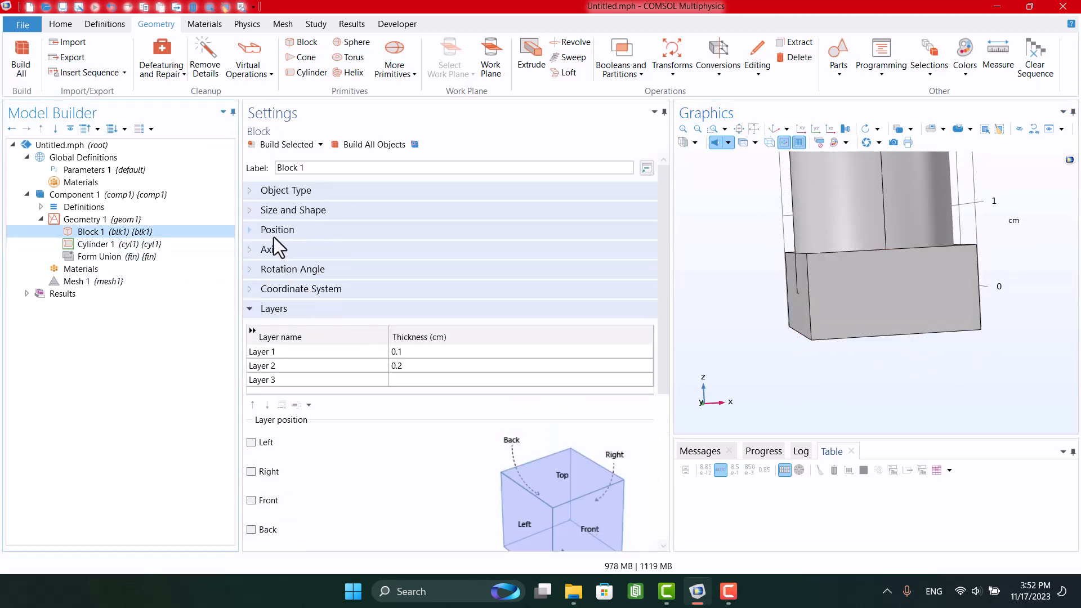
pyautogui.click(273, 236)
pyautogui.moveTo(789, 320); pyautogui.dragTo(805, 318)
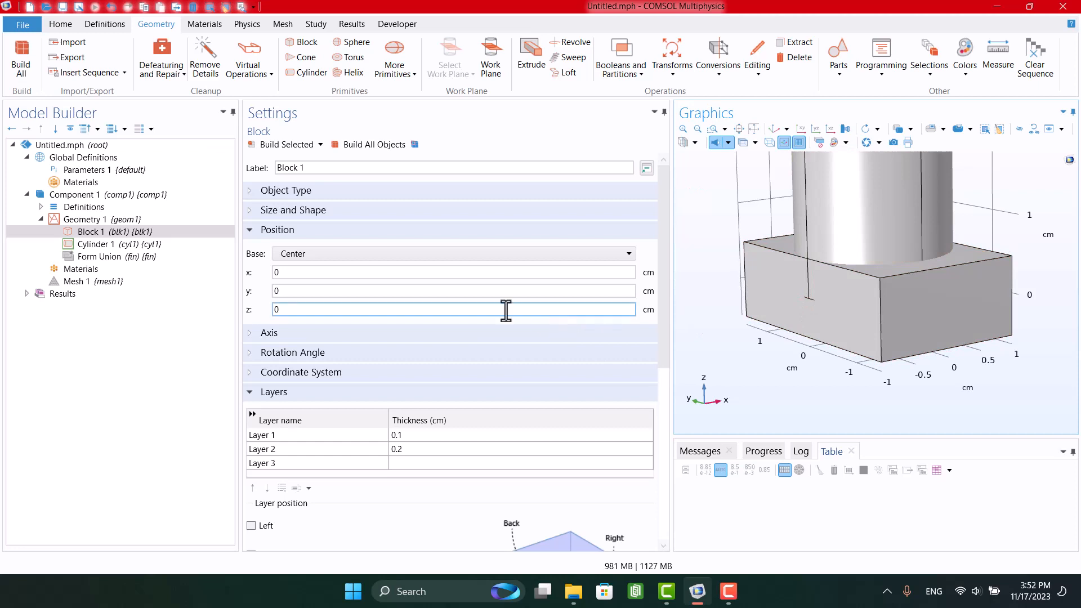
# Set Cylinder 1's z position to 0.5 cm and rebuild it
pyautogui.click(120, 245)
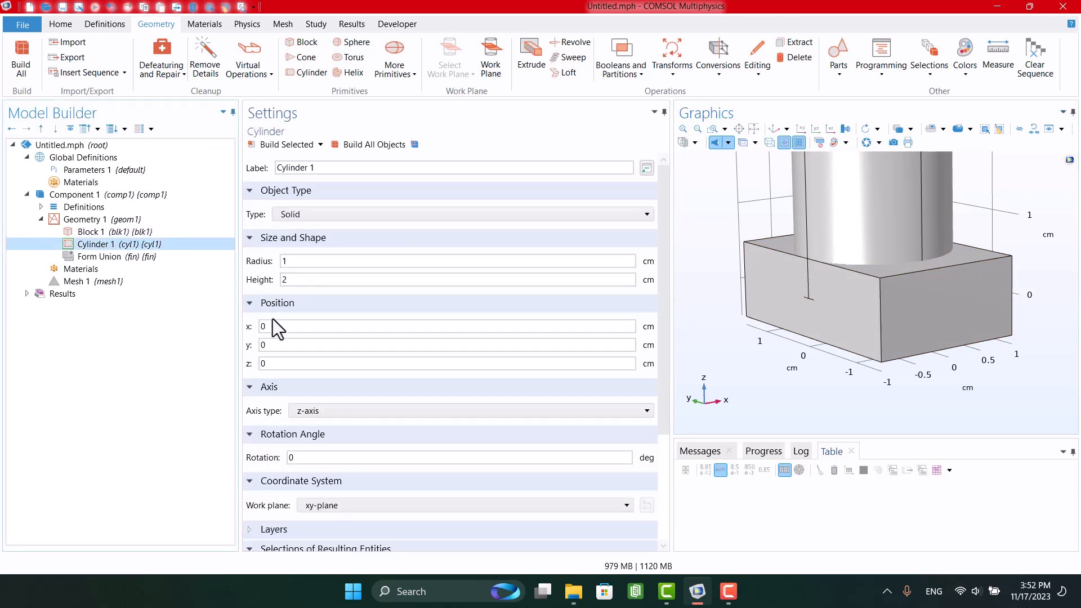
pyautogui.click(258, 364)
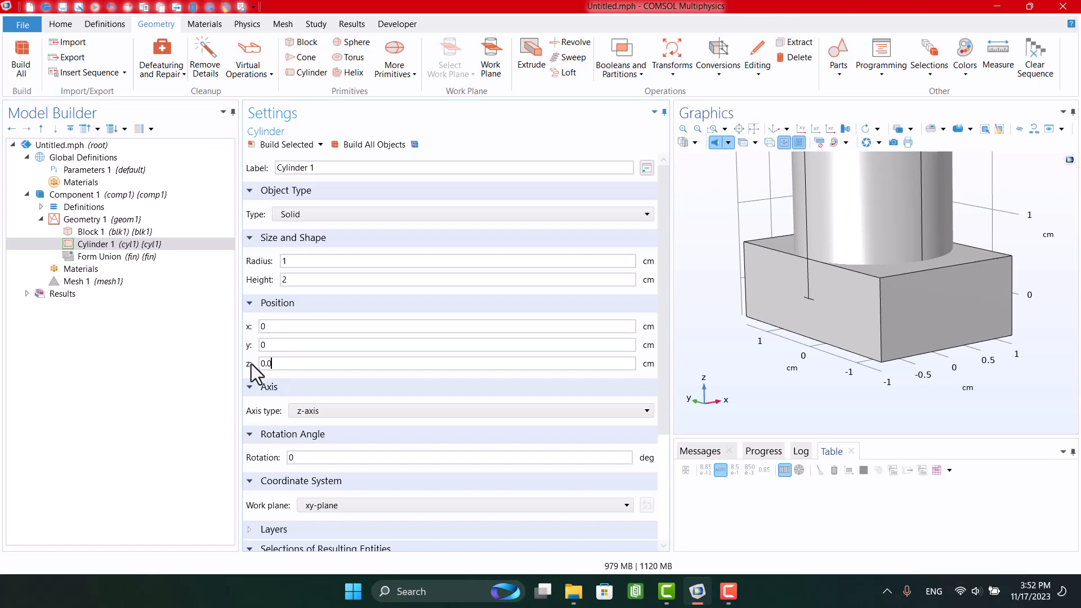
pyautogui.click(299, 145)
pyautogui.moveTo(863, 301); pyautogui.dragTo(892, 366)
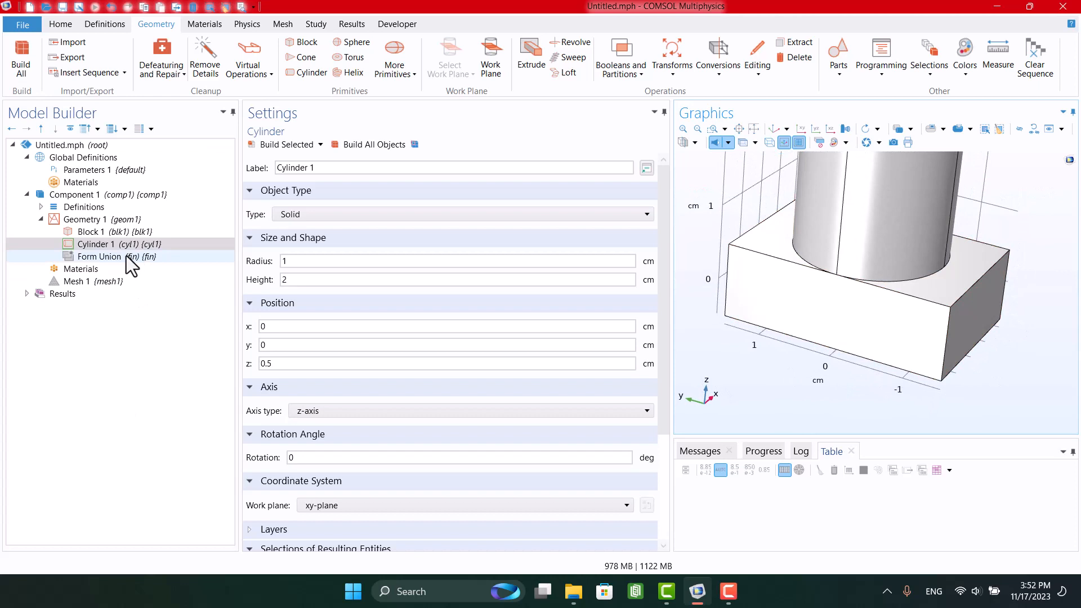
# Build all of Geometry 1 to form the union of the block and cylinder, and inspect the combined object
pyautogui.click(81, 222)
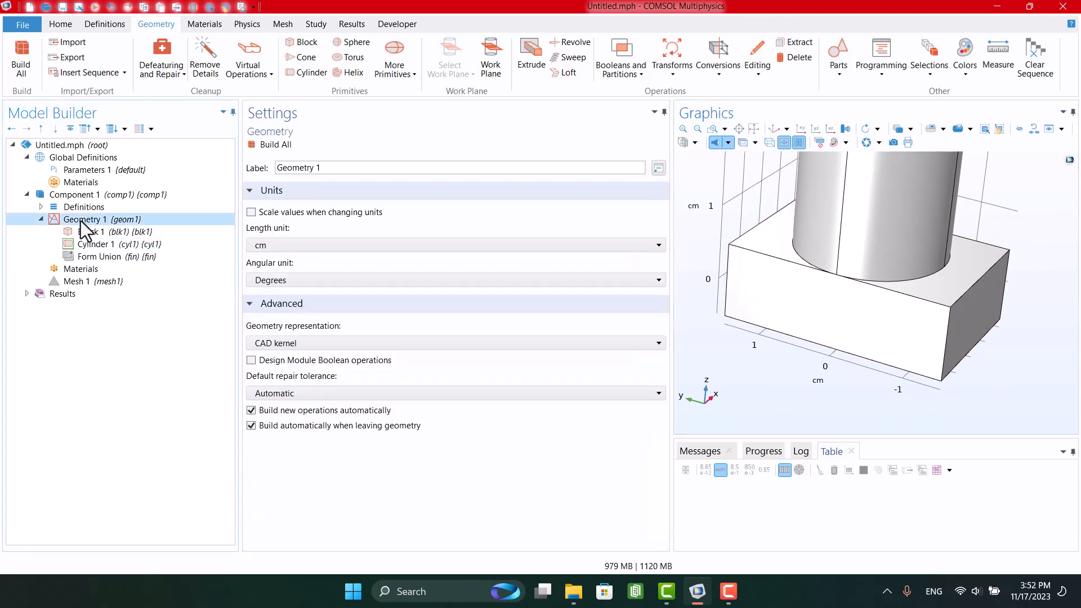
pyautogui.click(276, 145)
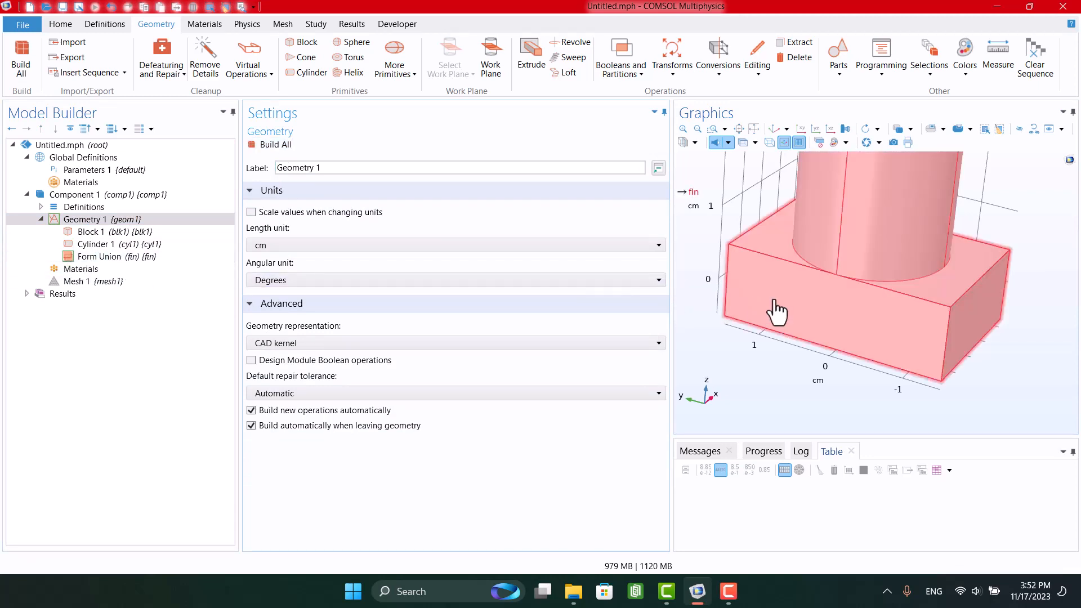
pyautogui.moveTo(776, 365); pyautogui.dragTo(814, 294)
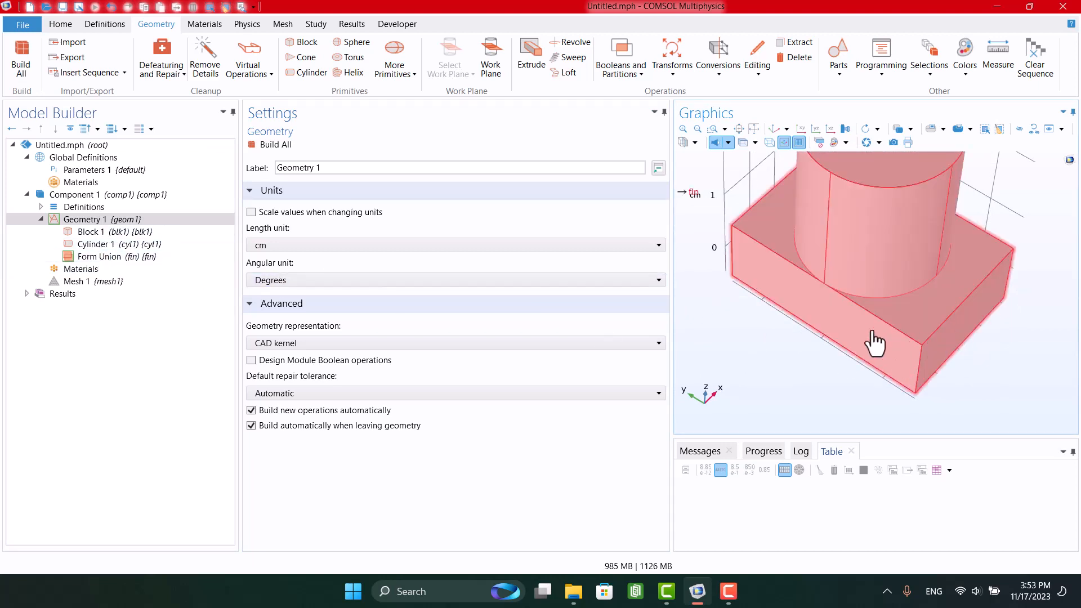
pyautogui.click(56, 215)
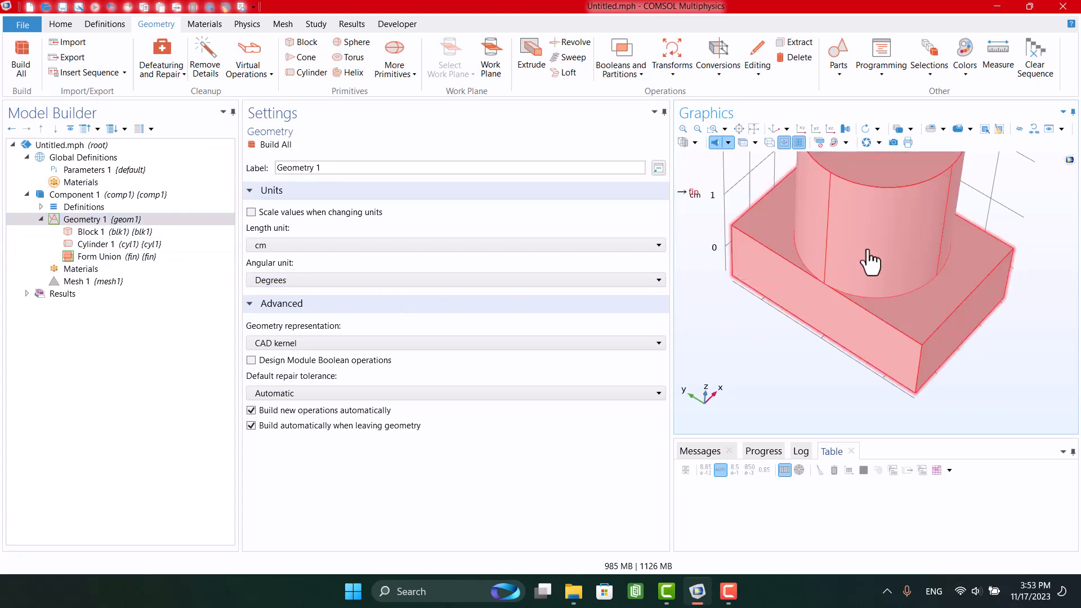
pyautogui.moveTo(868, 261)
pyautogui.mouseDown()
pyautogui.moveTo(881, 117)
pyautogui.moveTo(871, 270)
pyautogui.mouseUp()
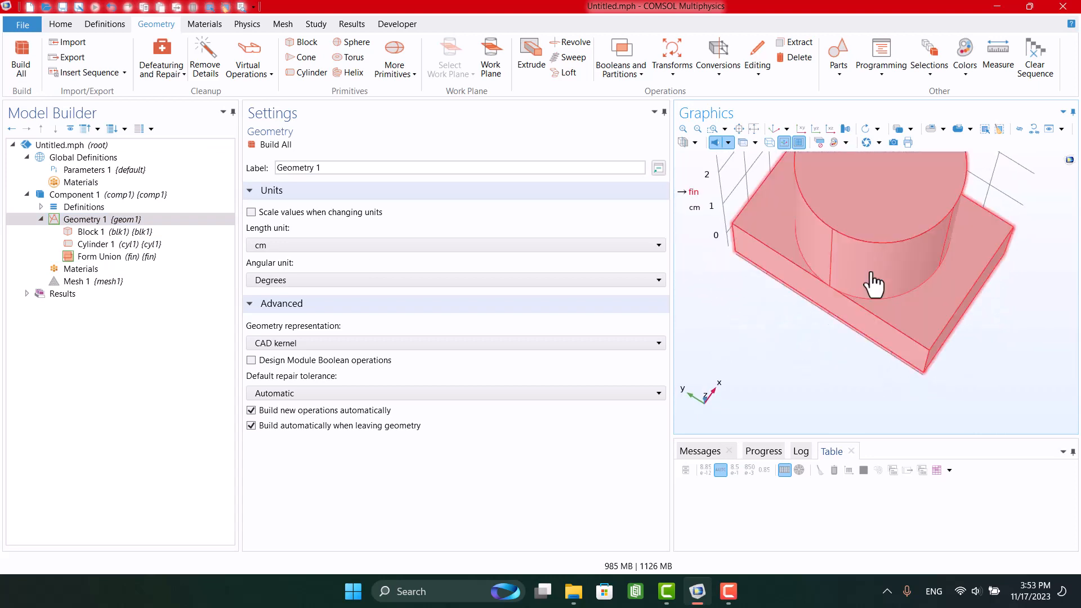
# Set Cylinder 1's rotation angle to 45 degrees and rebuild it
pyautogui.moveTo(868, 381); pyautogui.dragTo(870, 337)
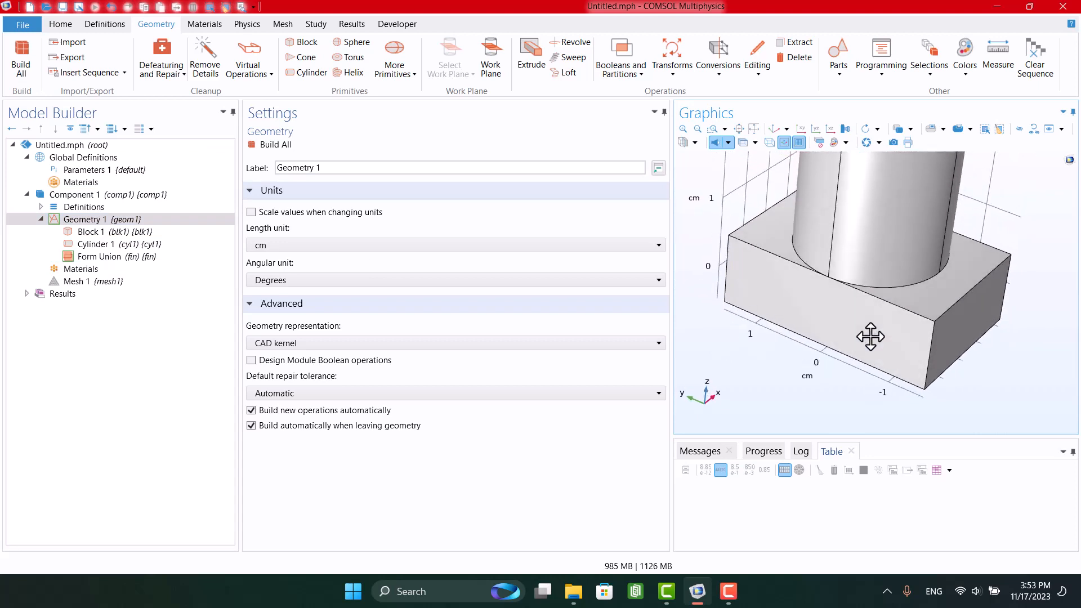
pyautogui.click(751, 129)
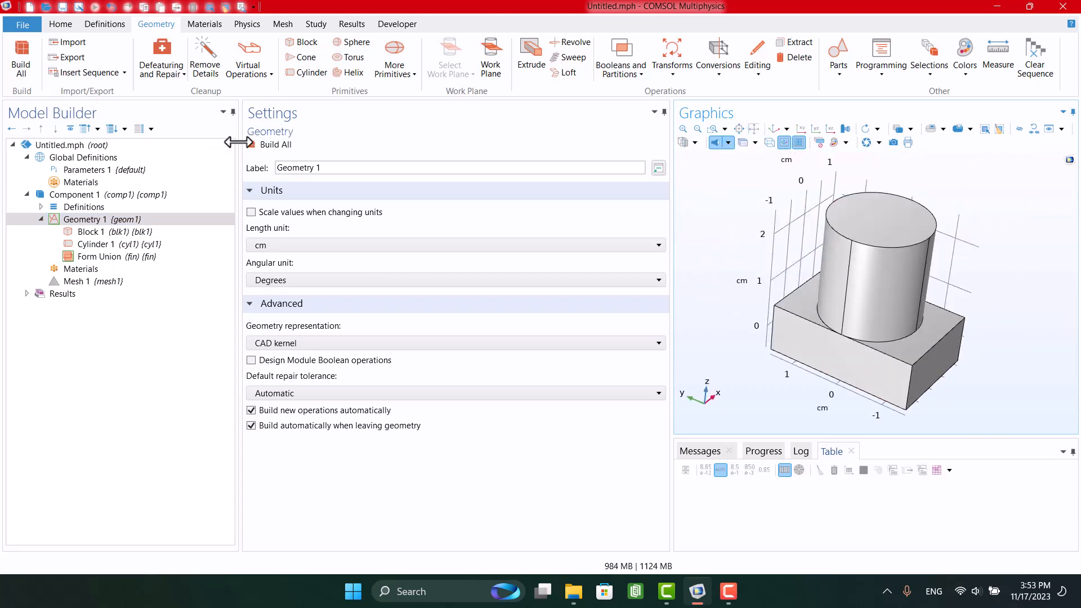
pyautogui.click(129, 245)
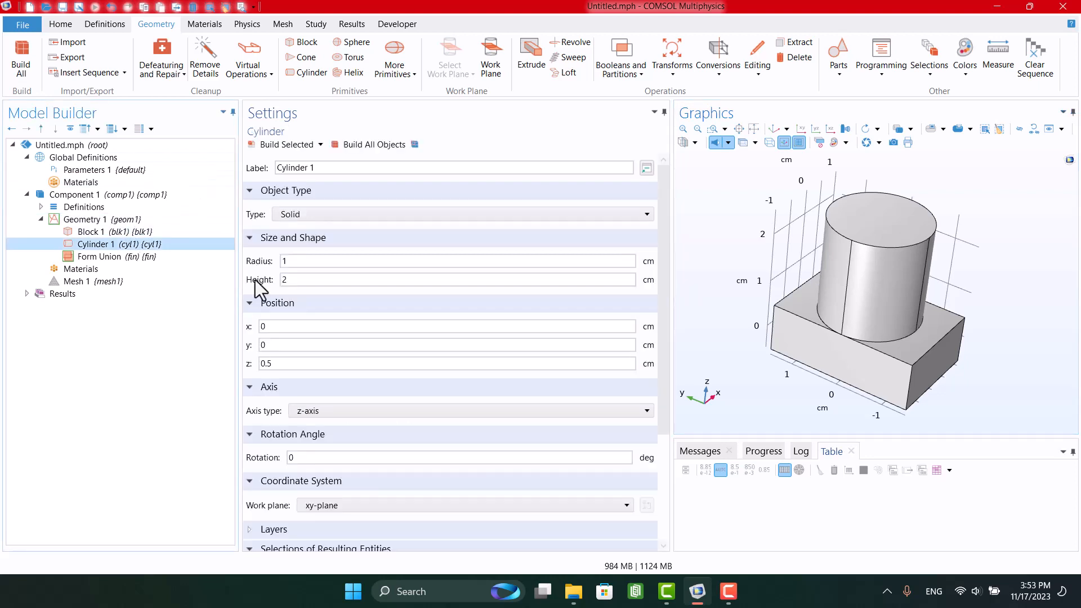
pyautogui.scroll(-1, 332, 287)
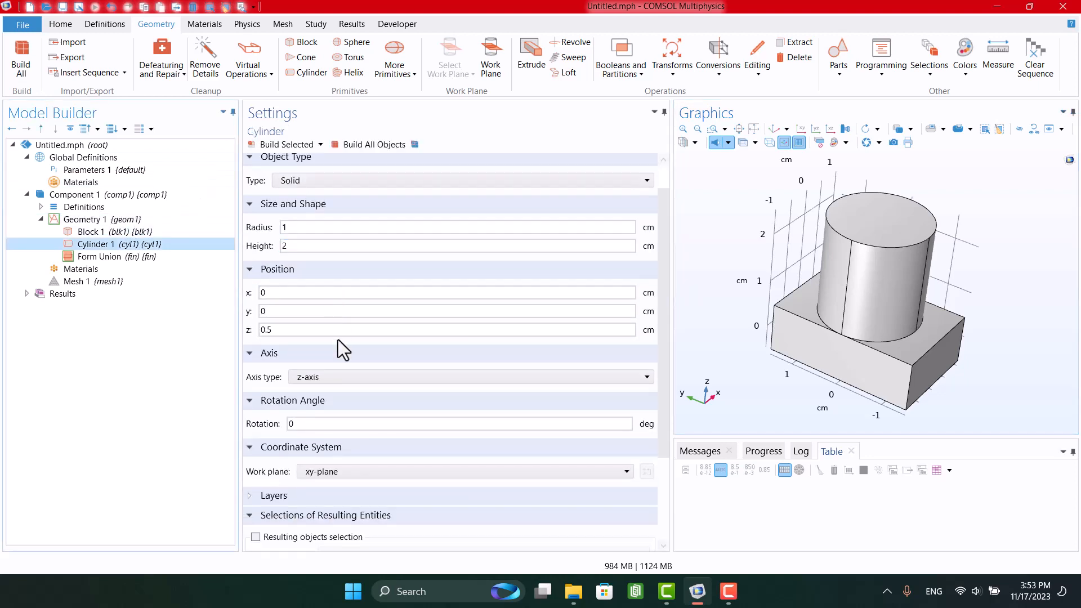
pyautogui.click(322, 424)
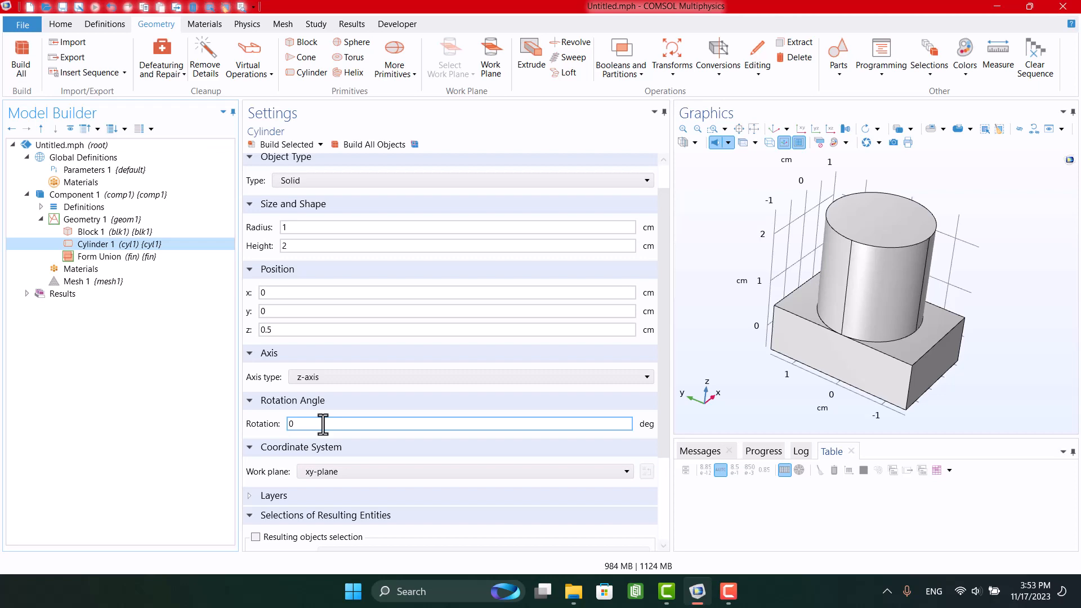
pyautogui.moveTo(323, 424); pyautogui.dragTo(286, 426)
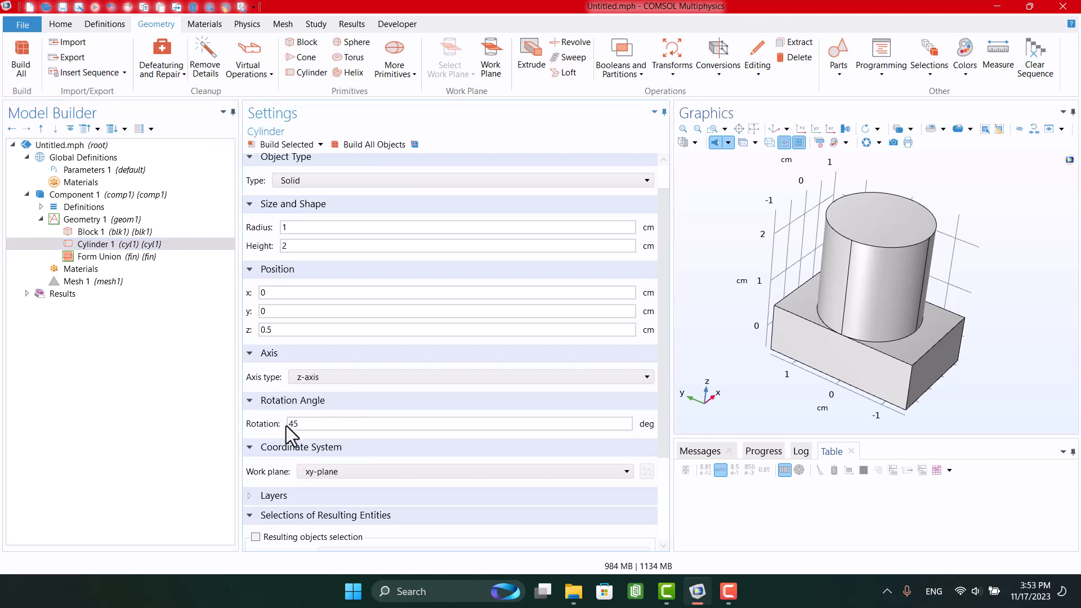
pyautogui.write('45')
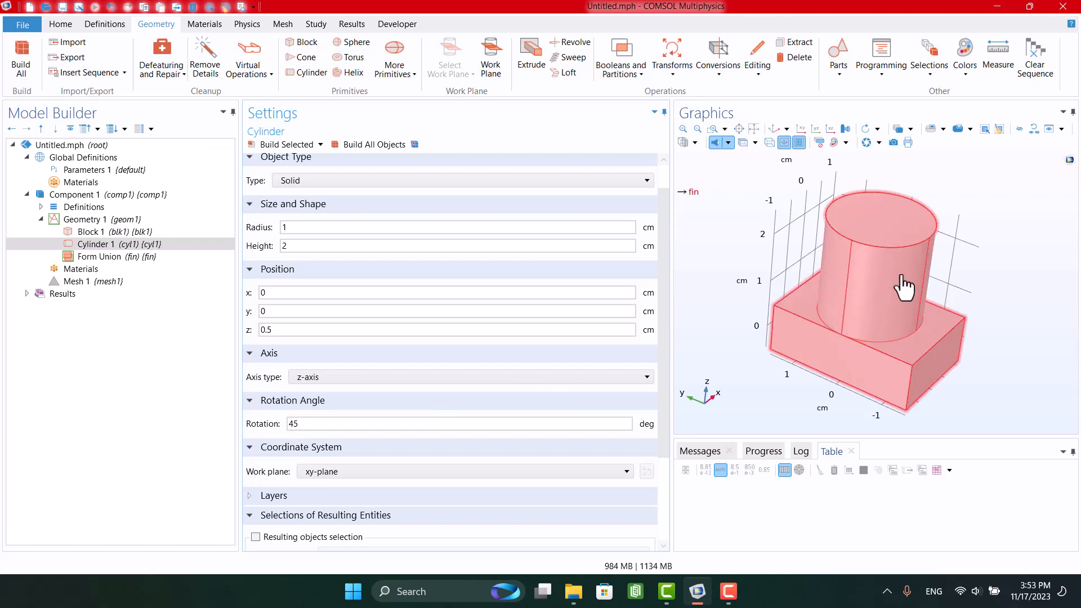
pyautogui.click(284, 145)
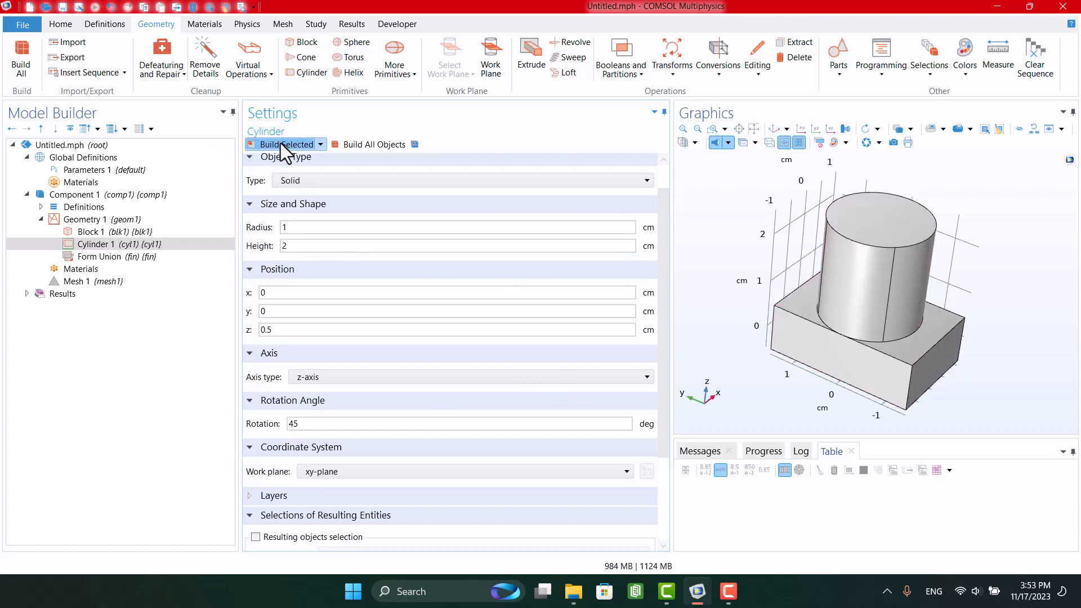
pyautogui.moveTo(818, 425)
pyautogui.mouseDown()
pyautogui.moveTo(794, 418)
pyautogui.moveTo(814, 418)
pyautogui.mouseUp()
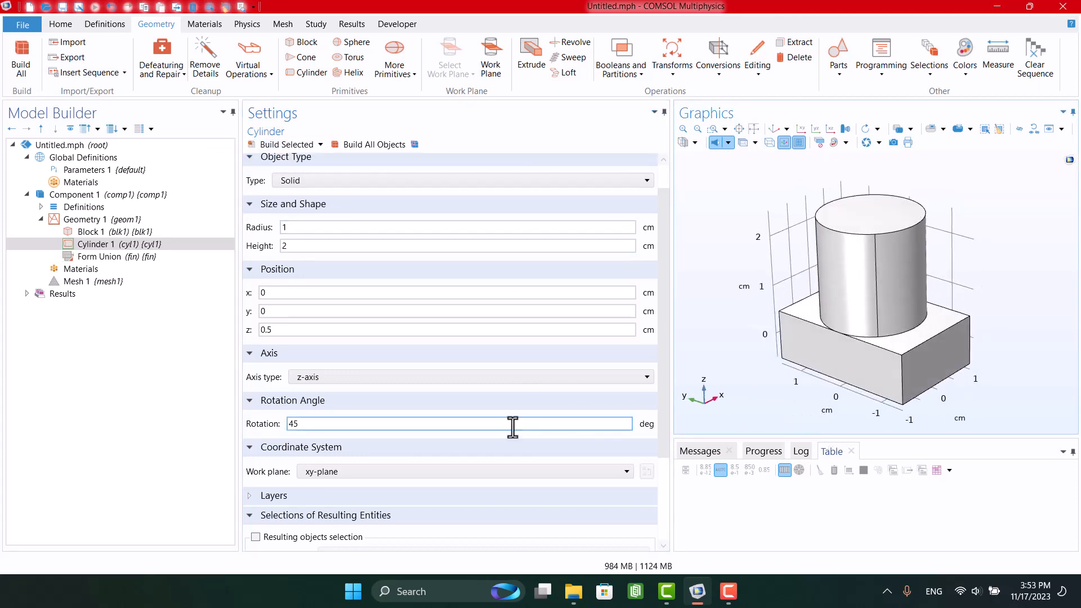
# Add a 0.2 cm thick side layer to Cylinder 1, rebuild it and inspect the layered cylinder
pyautogui.click(268, 496)
pyautogui.scroll(-3, 287, 496)
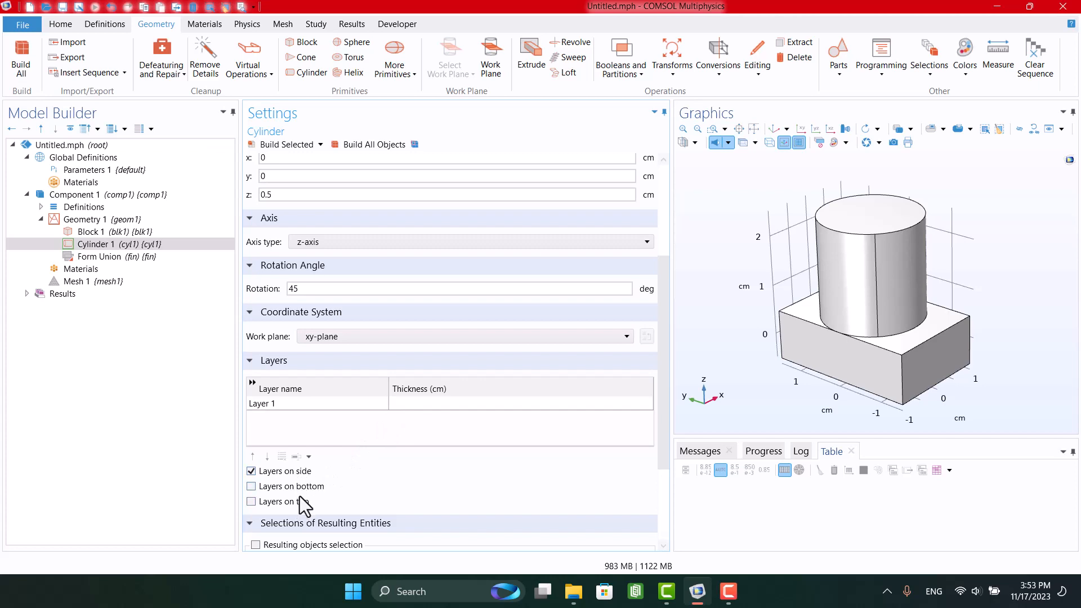
pyautogui.click(436, 401)
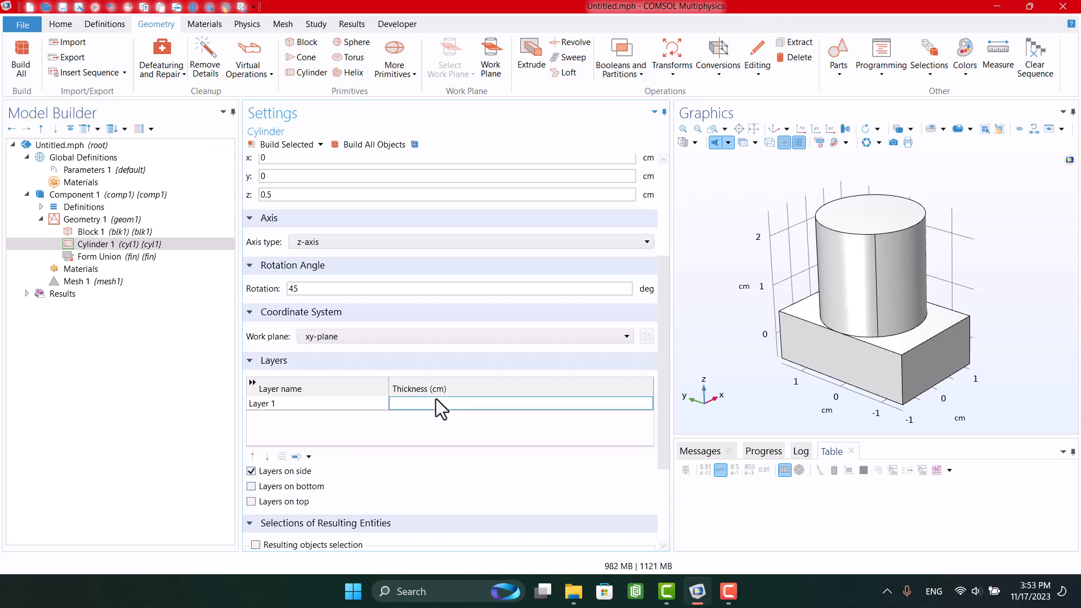
pyautogui.write('0.2')
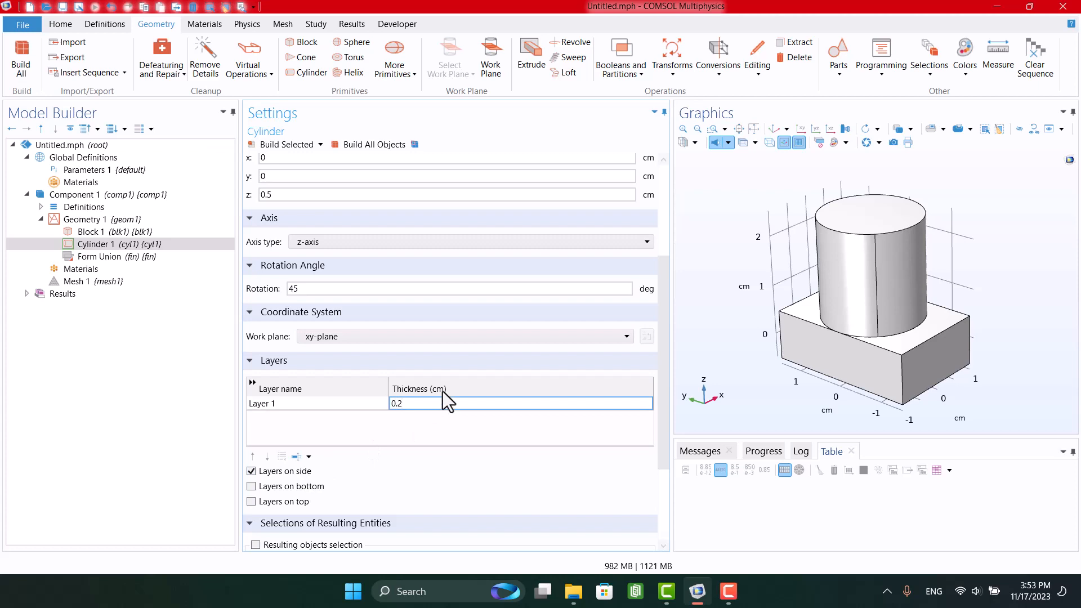
pyautogui.click(260, 144)
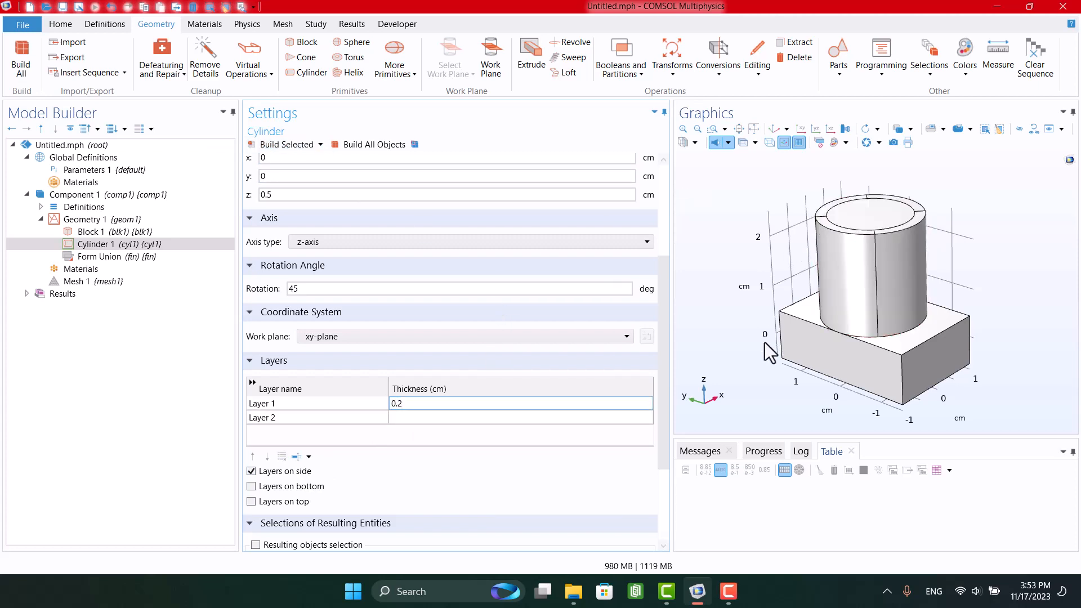
pyautogui.moveTo(784, 369); pyautogui.dragTo(783, 371)
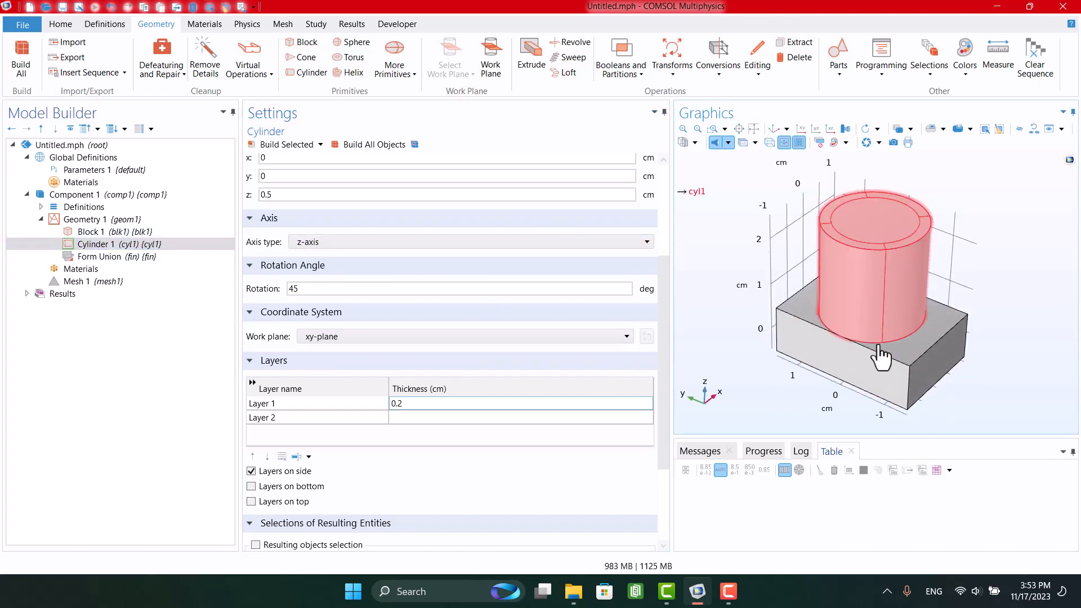
pyautogui.click(118, 221)
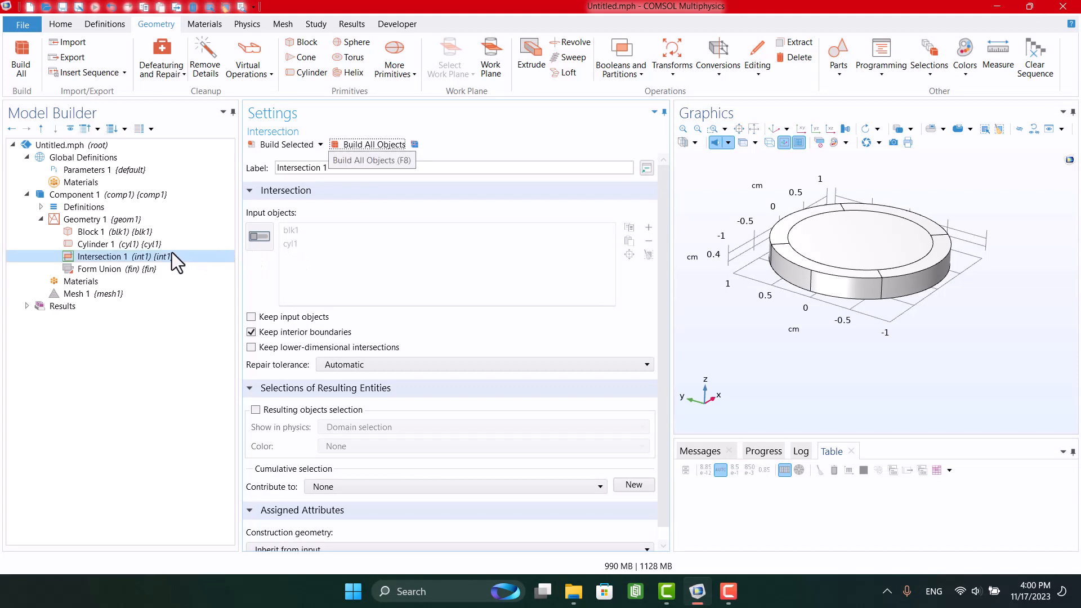
# Disable Intersection 1 and build all objects
pyautogui.rightClick(85, 252)
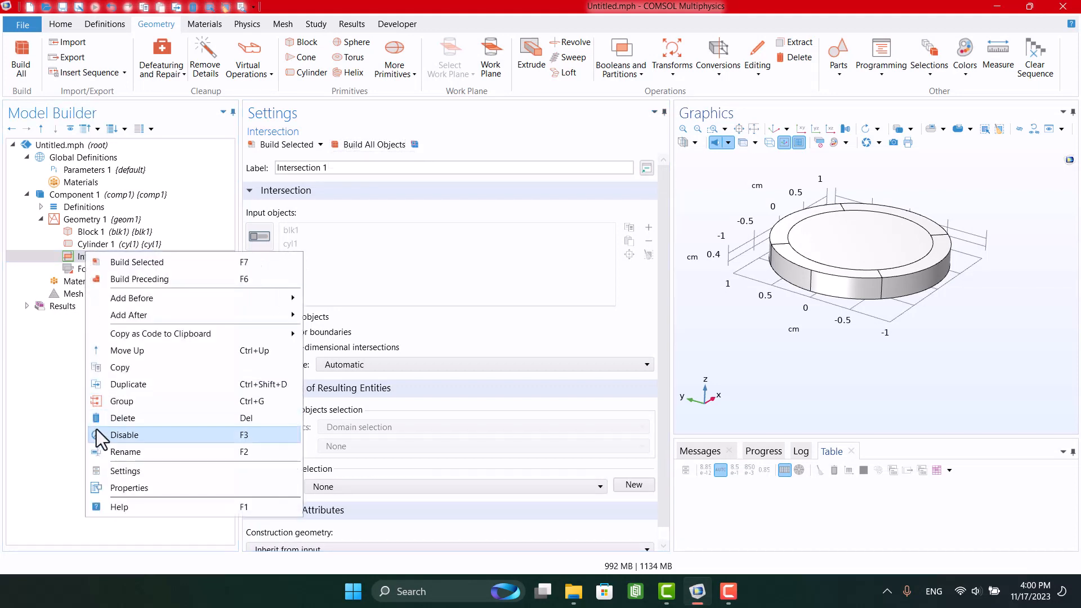
pyautogui.click(121, 435)
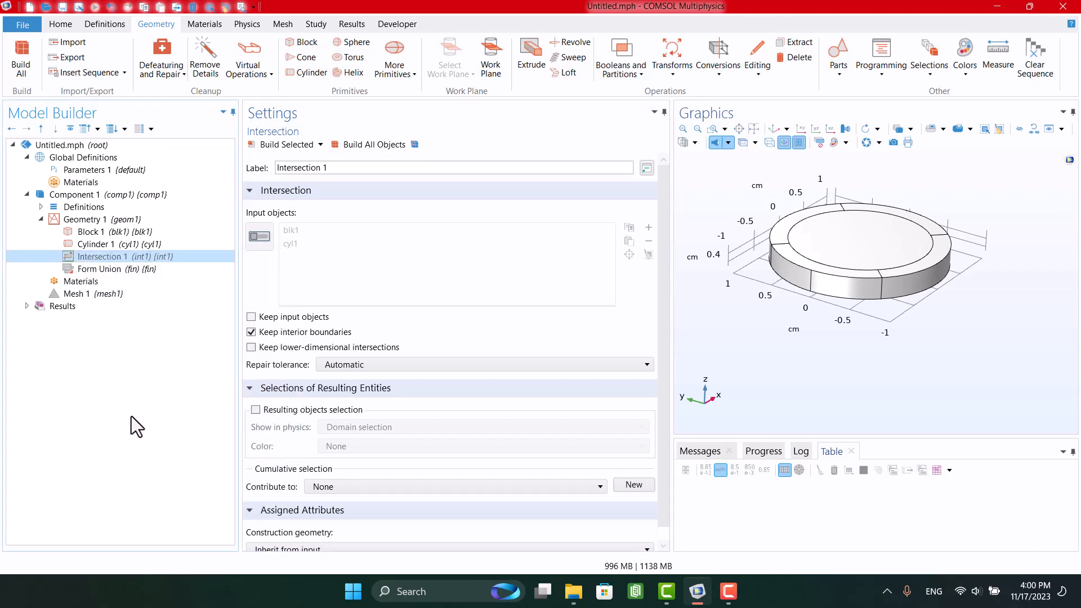
pyautogui.click(356, 143)
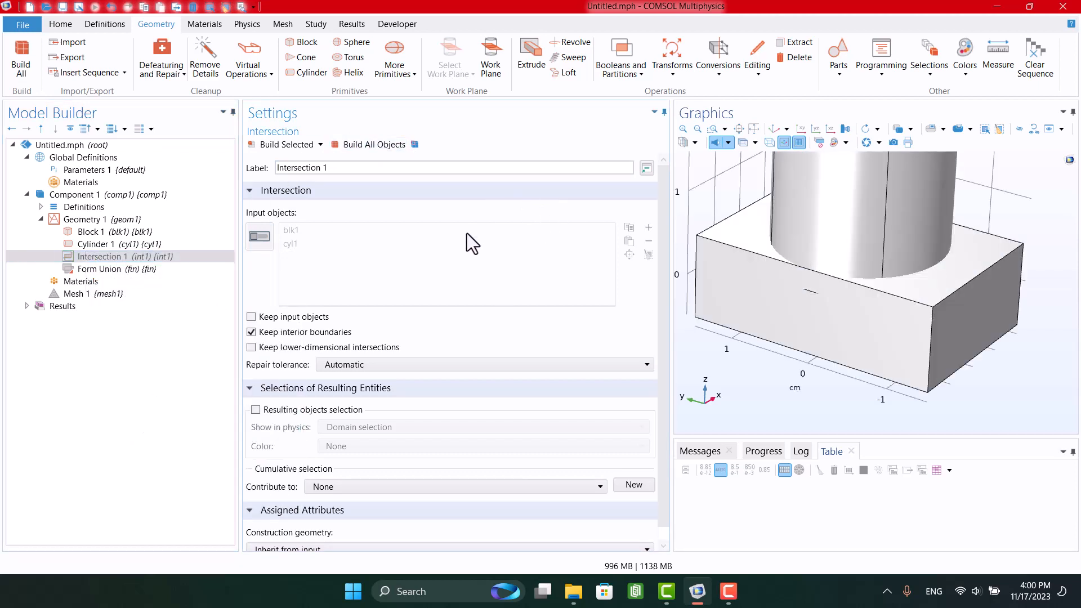
# Enable Intersection 1 again and rebuild it
pyautogui.rightClick(100, 265)
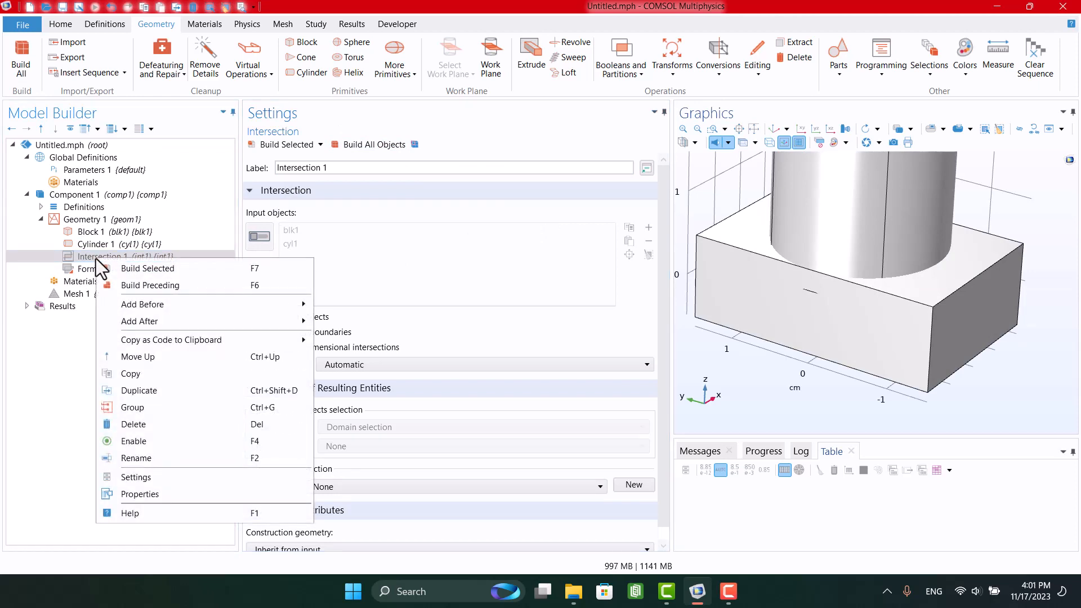
pyautogui.click(122, 438)
pyautogui.click(262, 144)
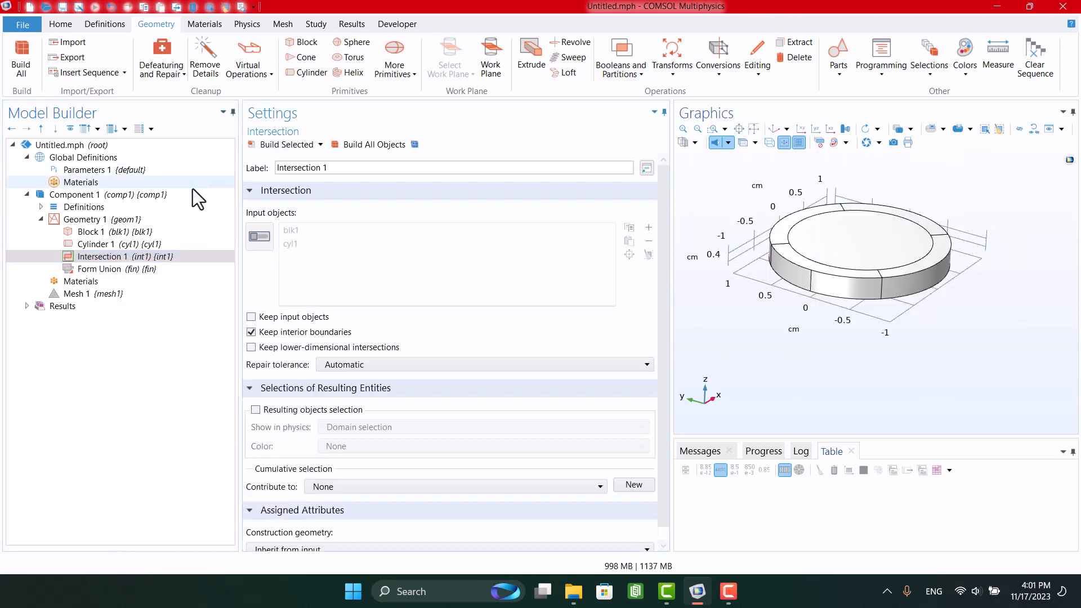
# Delete Intersection 1 and build all of the geometry with Form Union
pyautogui.rightClick(112, 257)
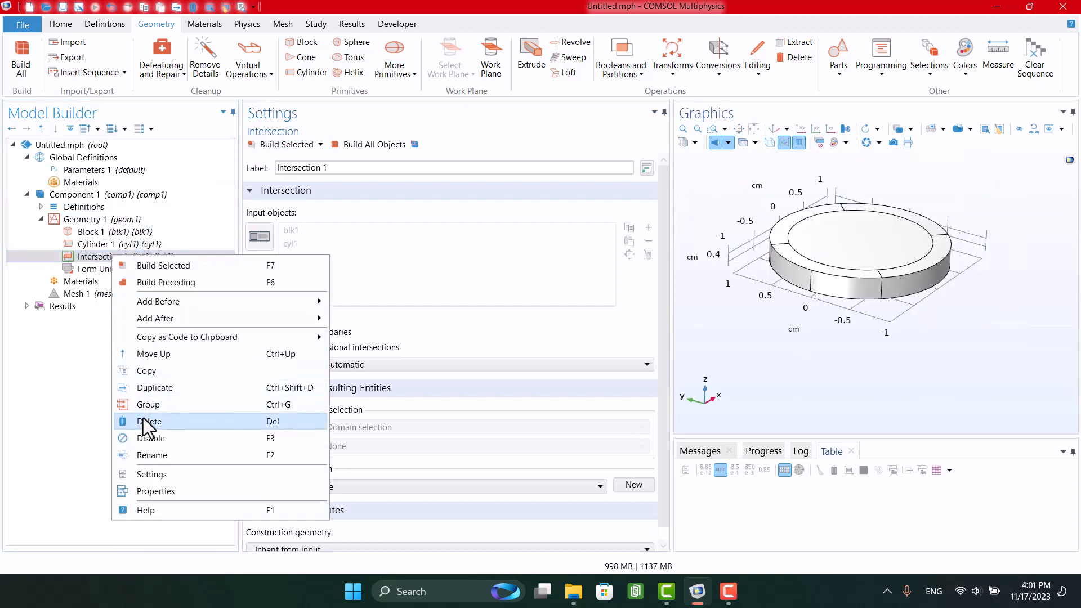
pyautogui.click(143, 421)
pyautogui.click(575, 343)
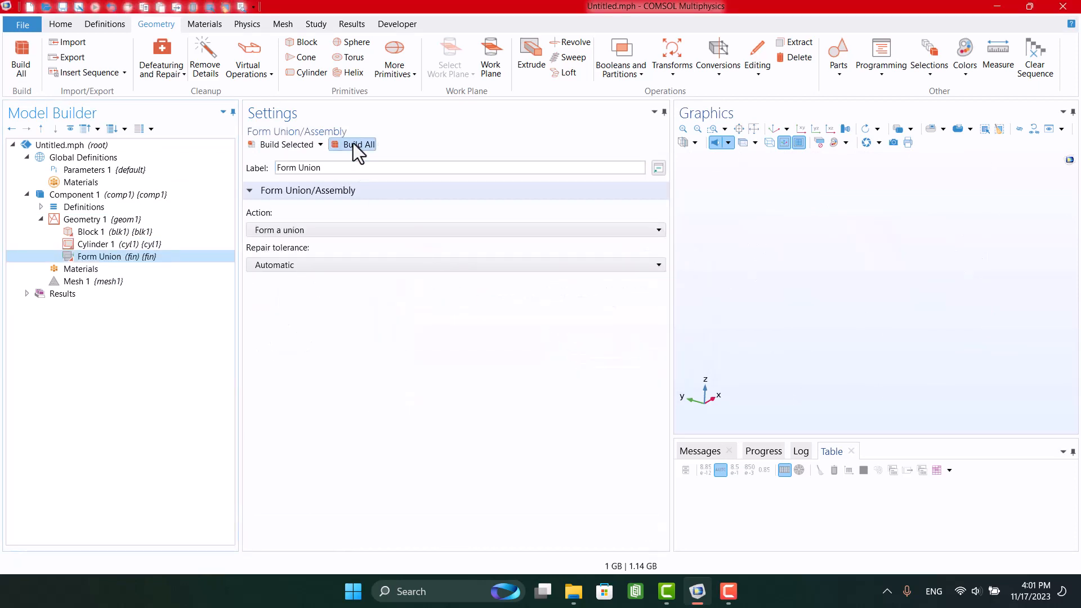
pyautogui.click(353, 144)
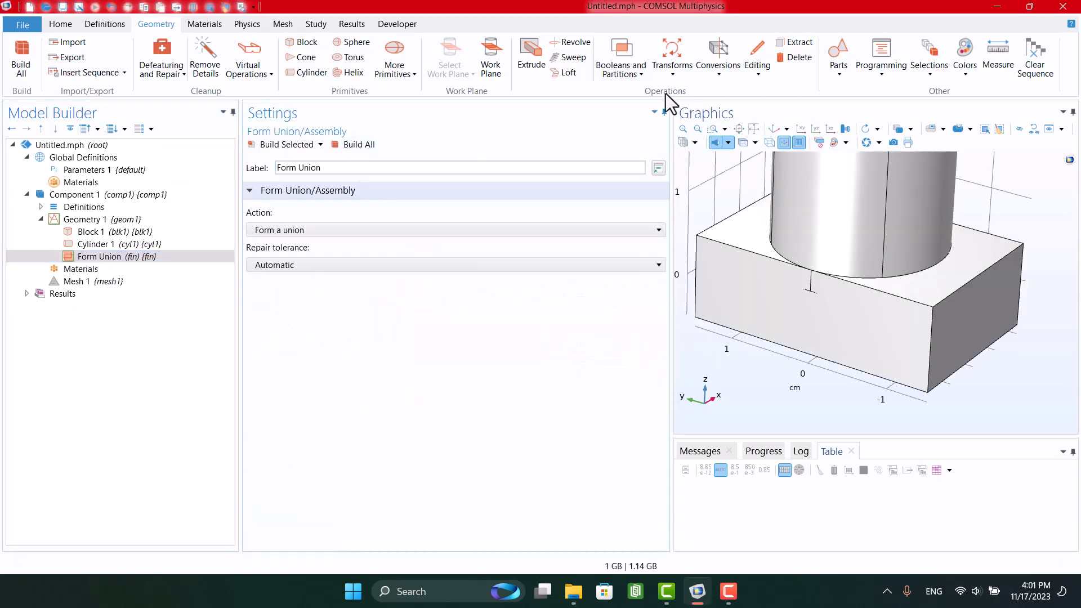
# Add a Difference operation that subtracts the cylinder cyl1 from the block blk1, and build all objects
pyautogui.click(628, 74)
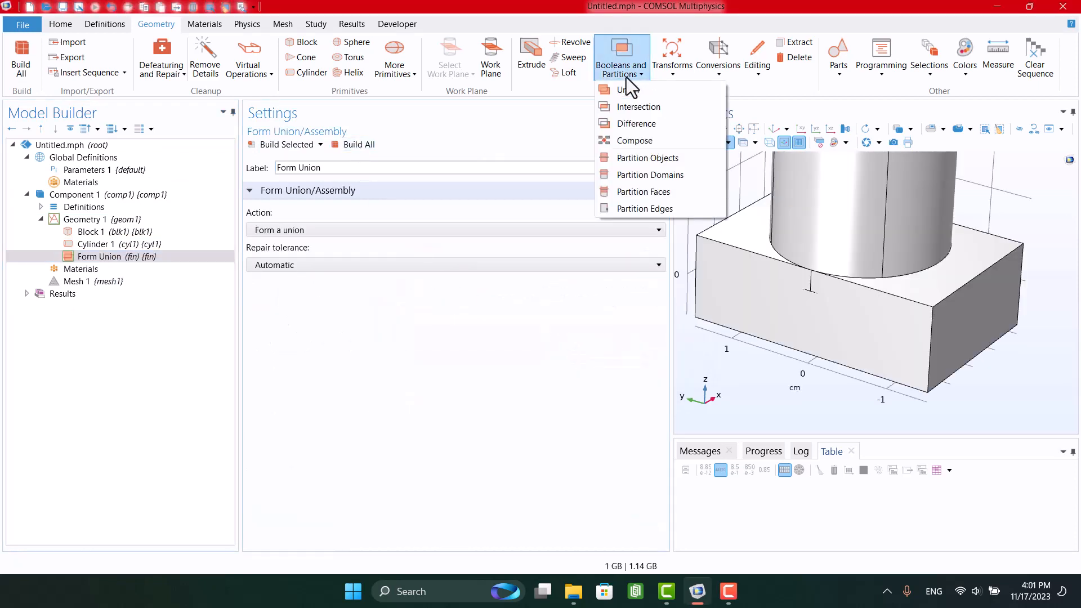
pyautogui.click(629, 124)
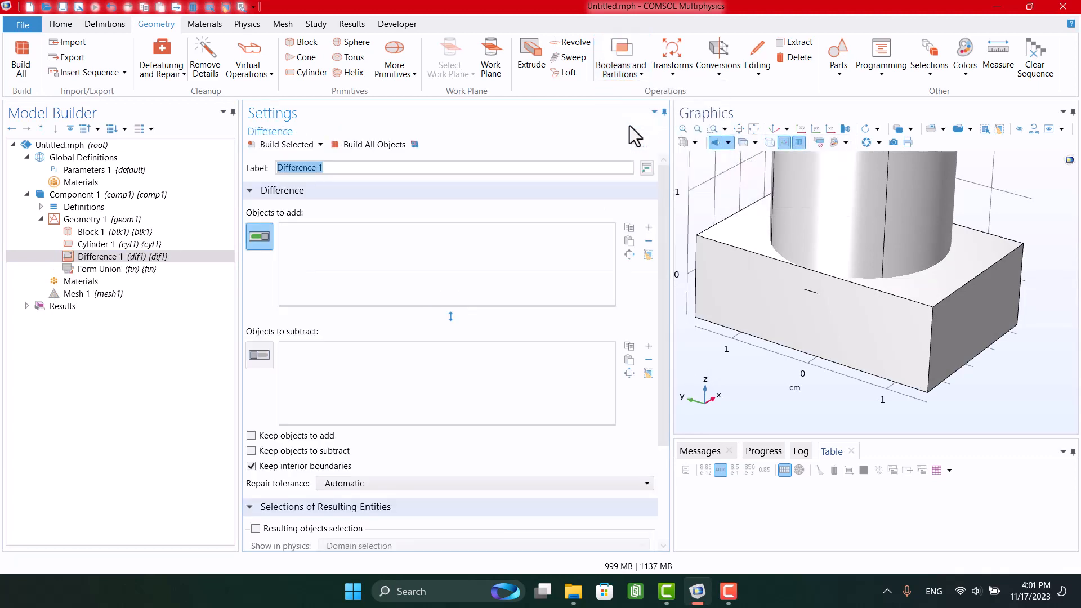
pyautogui.moveTo(788, 373); pyautogui.dragTo(772, 462, button='middle')
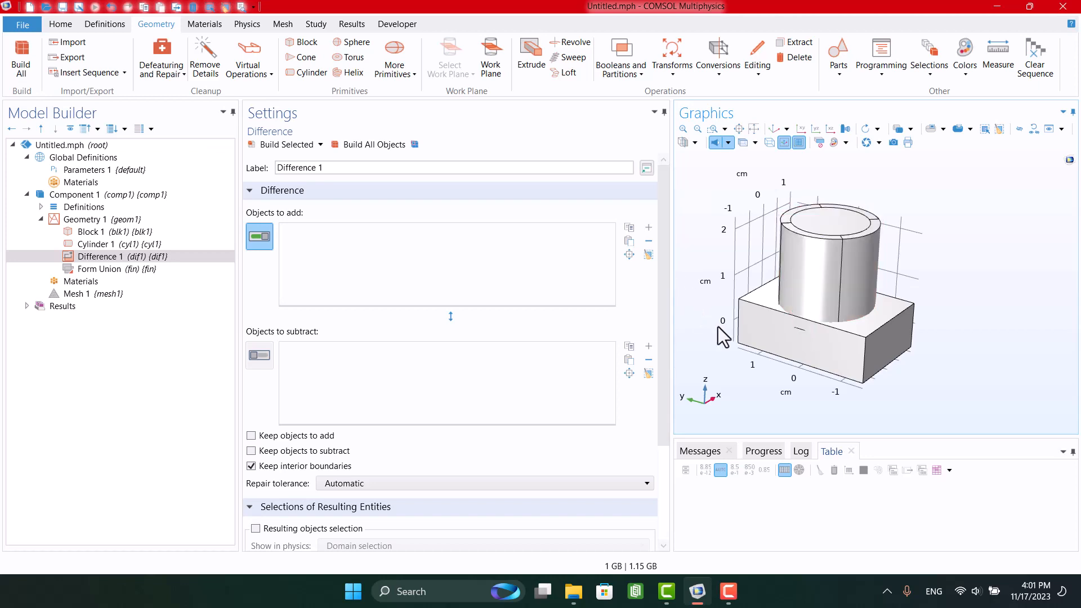
pyautogui.click(770, 349)
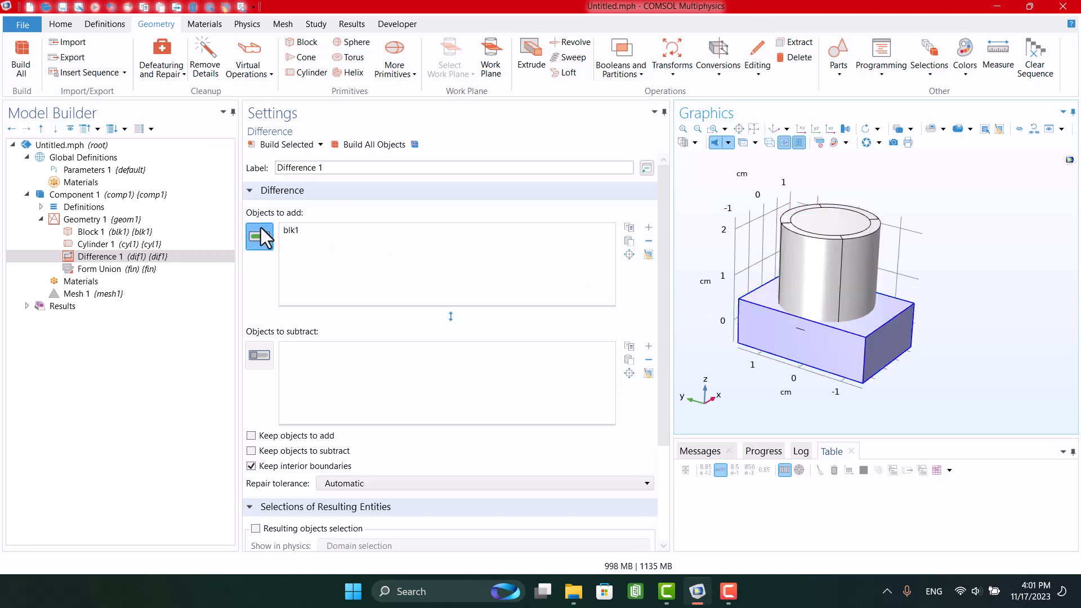
pyautogui.click(260, 354)
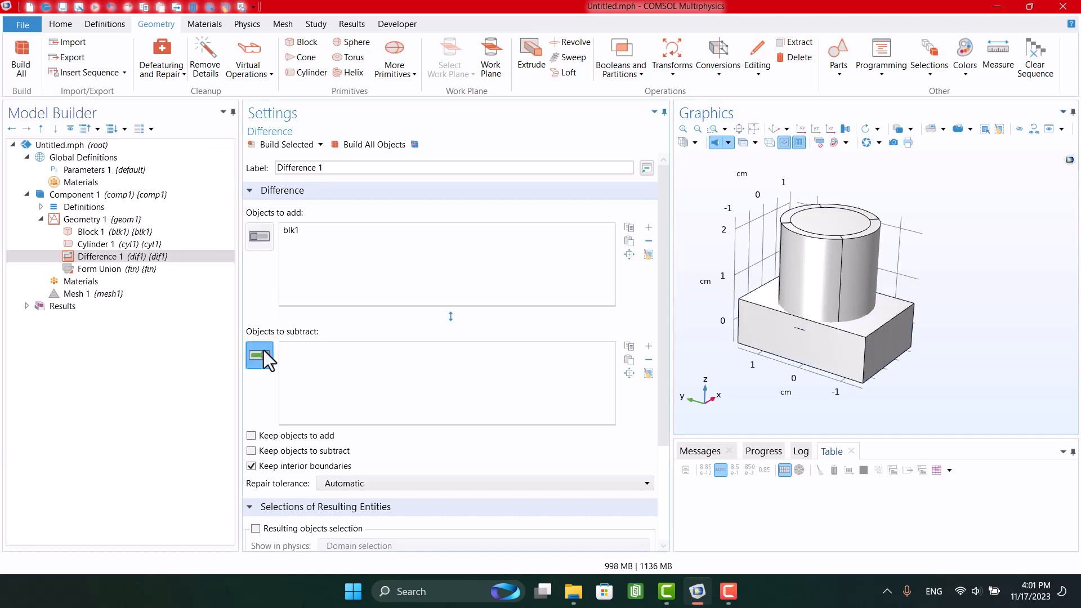
pyautogui.click(798, 265)
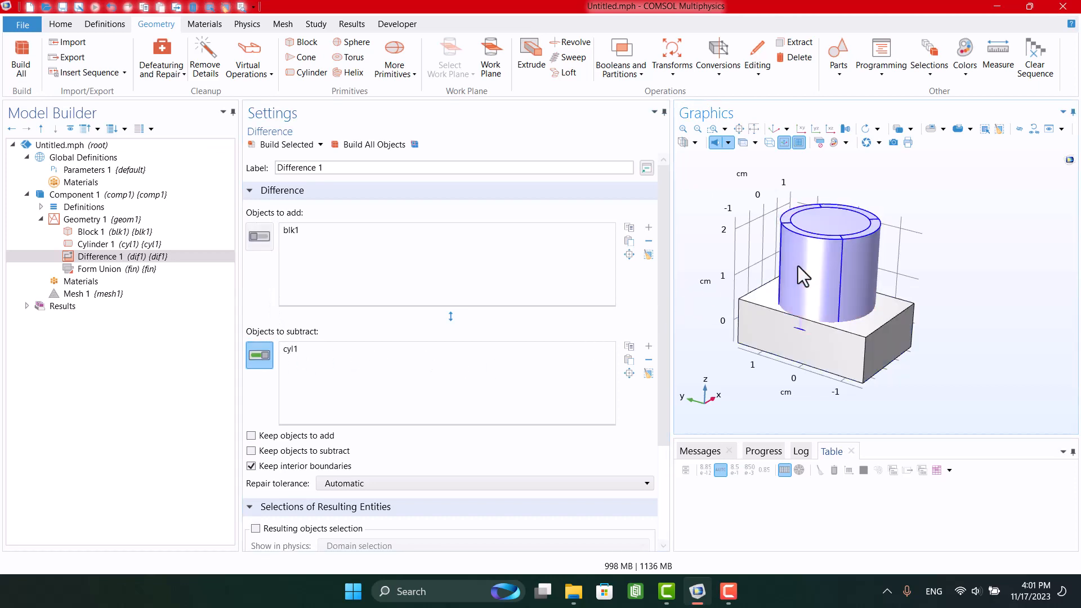
pyautogui.click(353, 145)
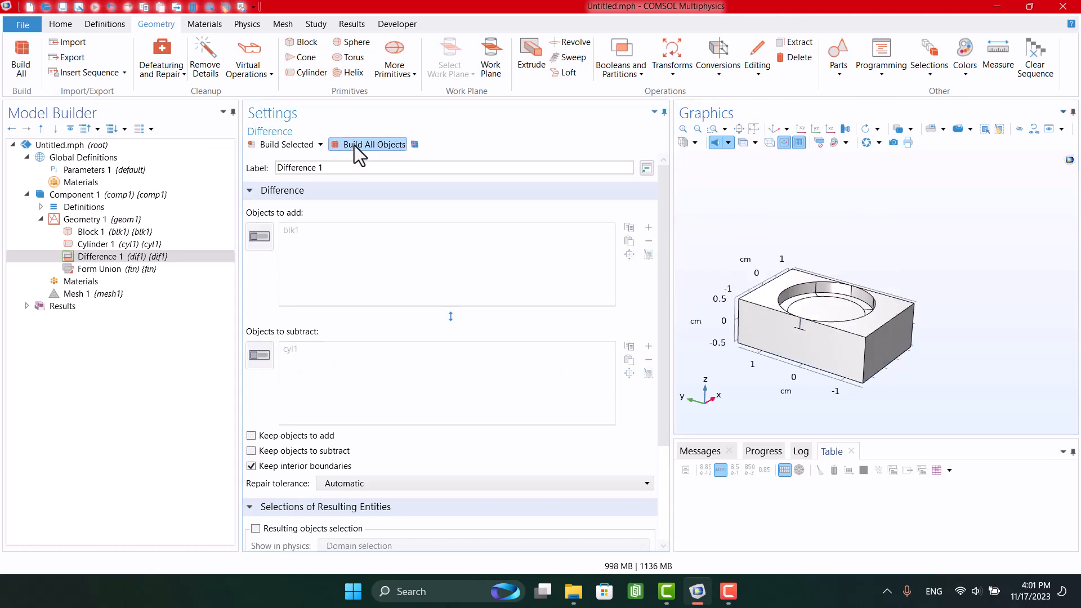
pyautogui.moveTo(806, 221)
pyautogui.mouseDown()
pyautogui.moveTo(861, 255)
pyautogui.moveTo(802, 307)
pyautogui.moveTo(854, 241)
pyautogui.moveTo(873, 237)
pyautogui.mouseUp()
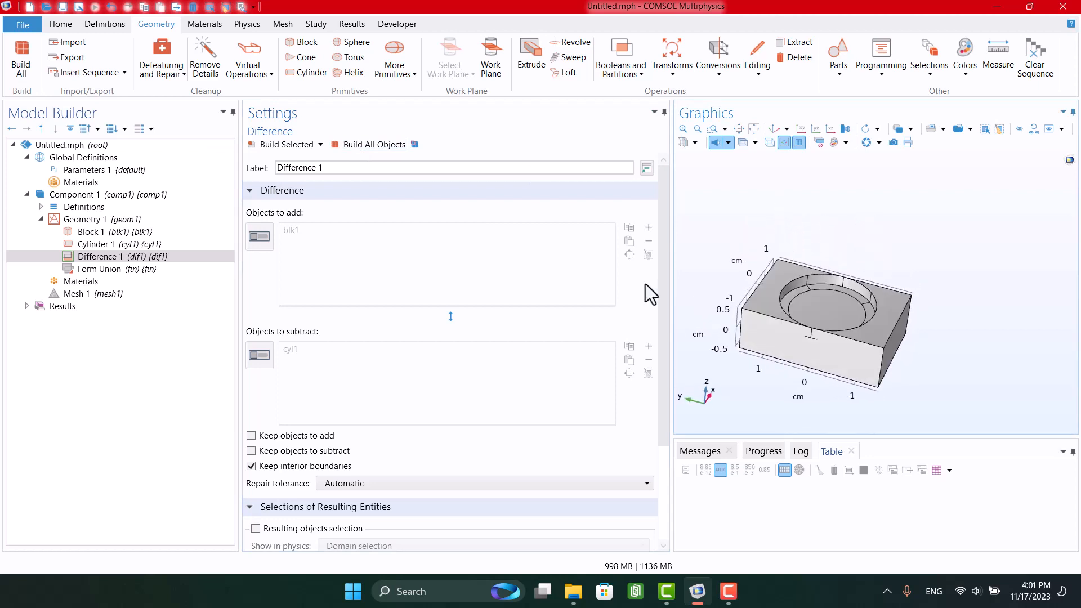
# Swap the inputs of Difference 1 so the block is subtracted from the cylinder, and rebuild it
pyautogui.click(451, 318)
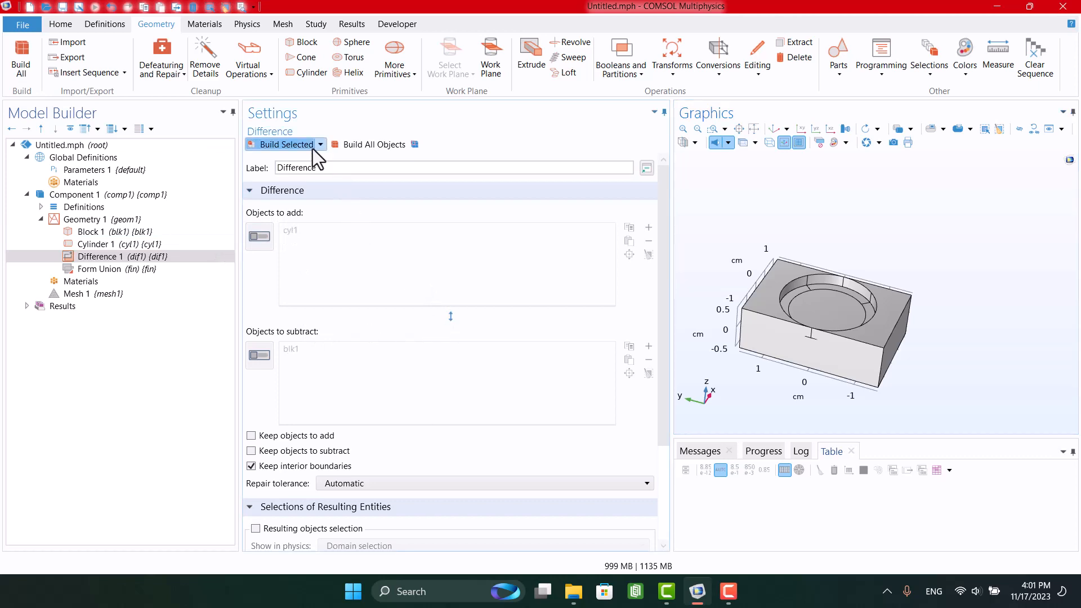
pyautogui.click(337, 145)
pyautogui.moveTo(906, 387); pyautogui.dragTo(845, 297)
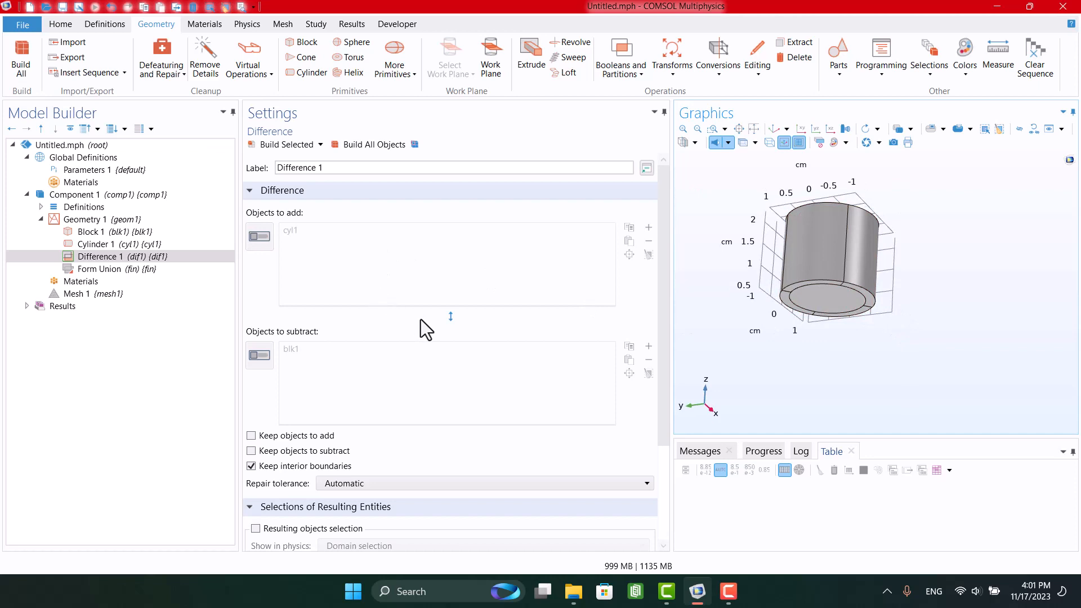
# Swap the inputs of Difference 1 back so the cylinder is subtracted from the block, rebuild and inspect the recess
pyautogui.click(450, 317)
pyautogui.click(347, 149)
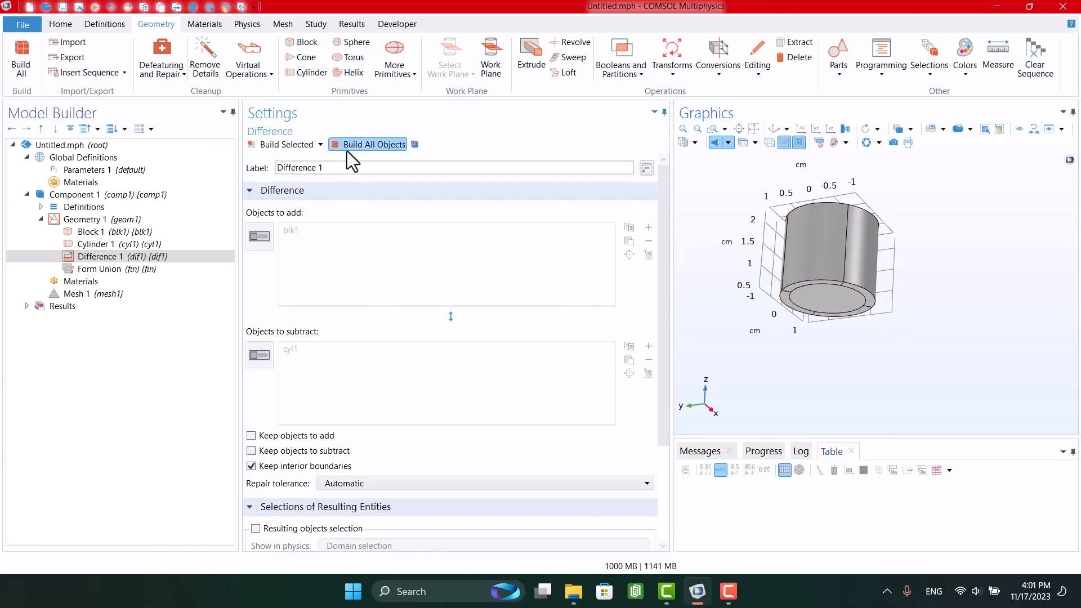
pyautogui.moveTo(883, 221); pyautogui.dragTo(887, 274)
pyautogui.moveTo(859, 295); pyautogui.dragTo(844, 217, button='middle')
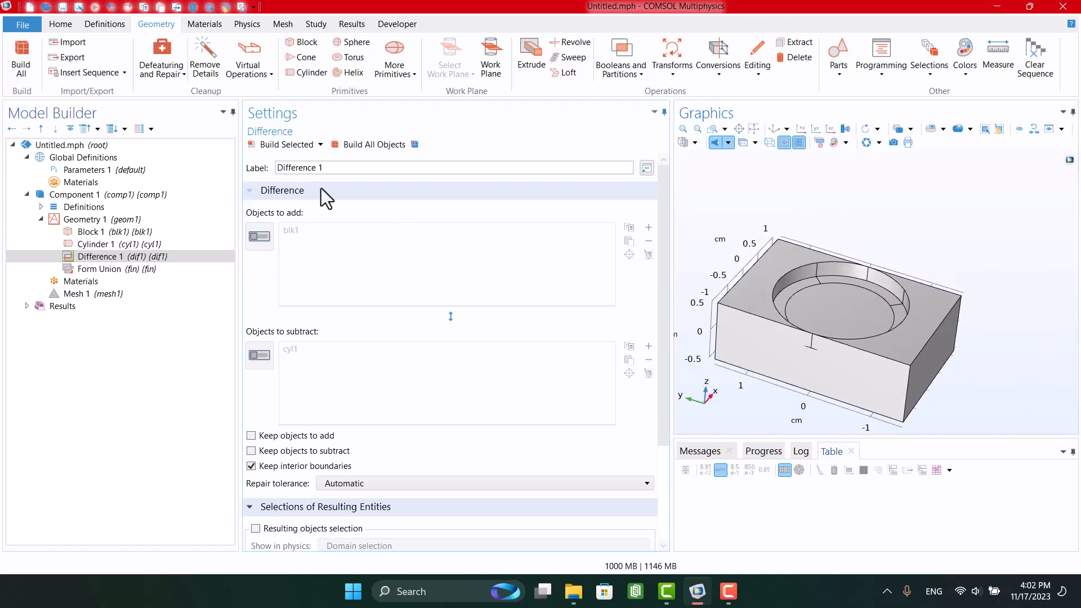
pyautogui.click(611, 75)
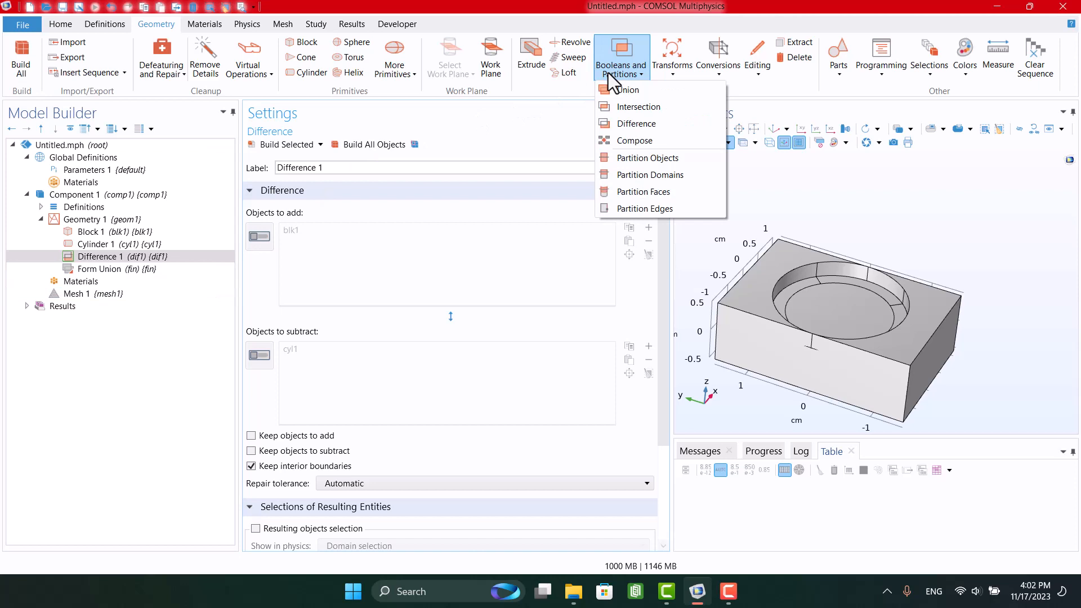
pyautogui.click(525, 1)
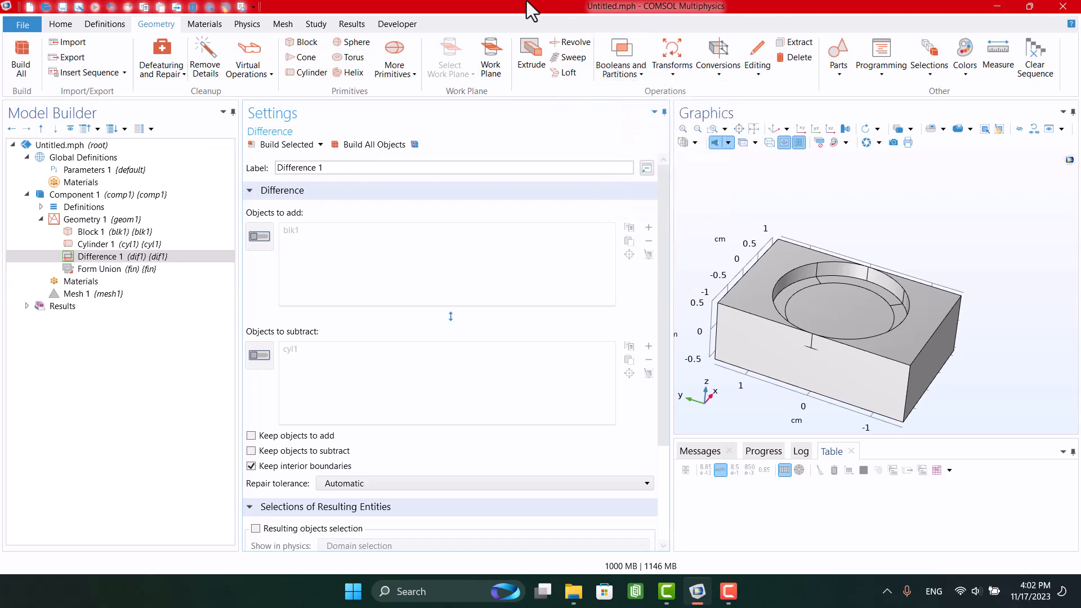